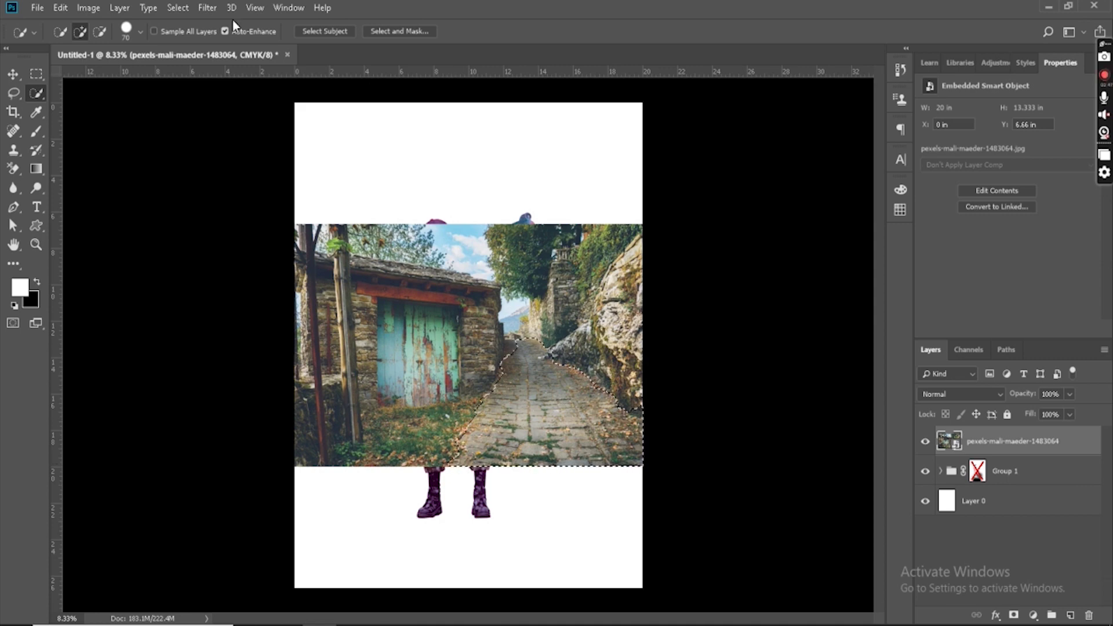
Step: Subtract the stray areas at the right edge and far end from the path selection and copy the path to a new layer
left_click(633, 411, "alt")
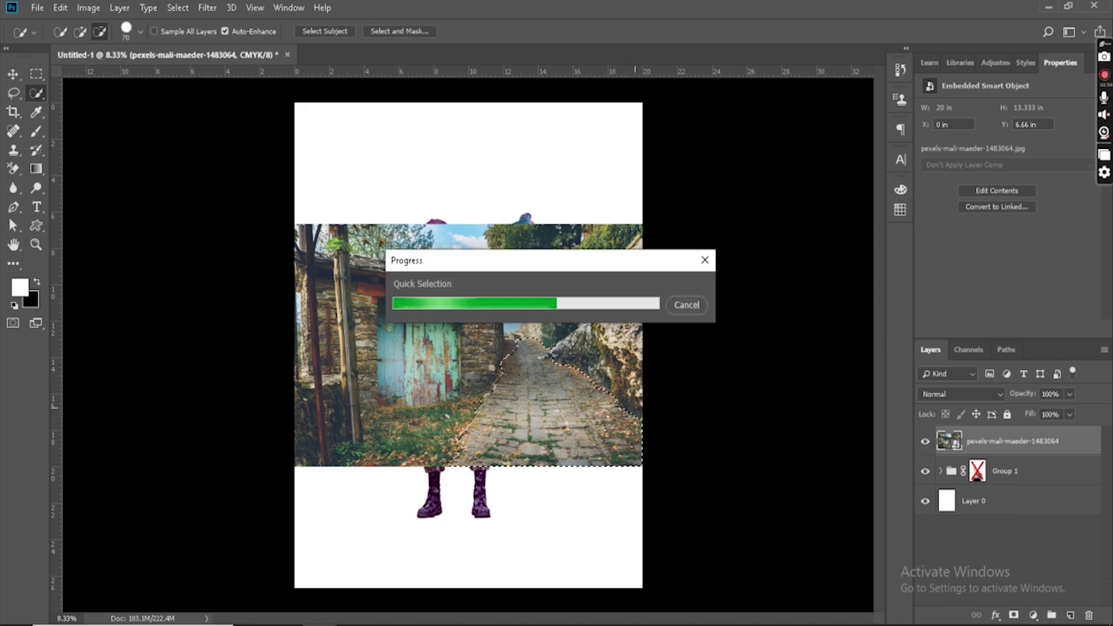
left_click(555, 352, "alt")
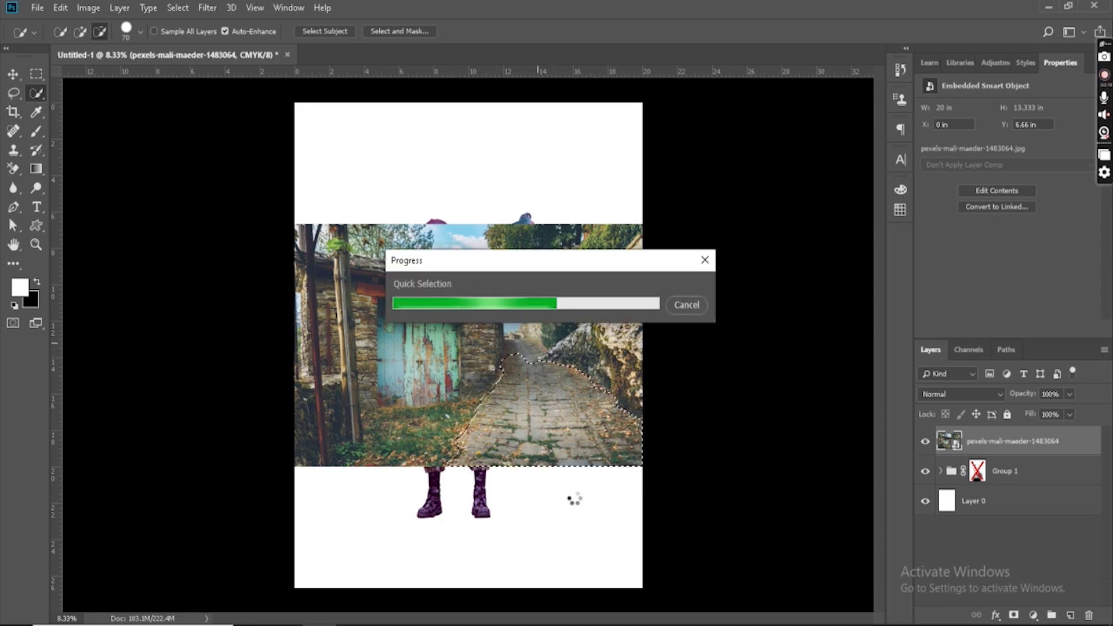
key("ctrl+j")
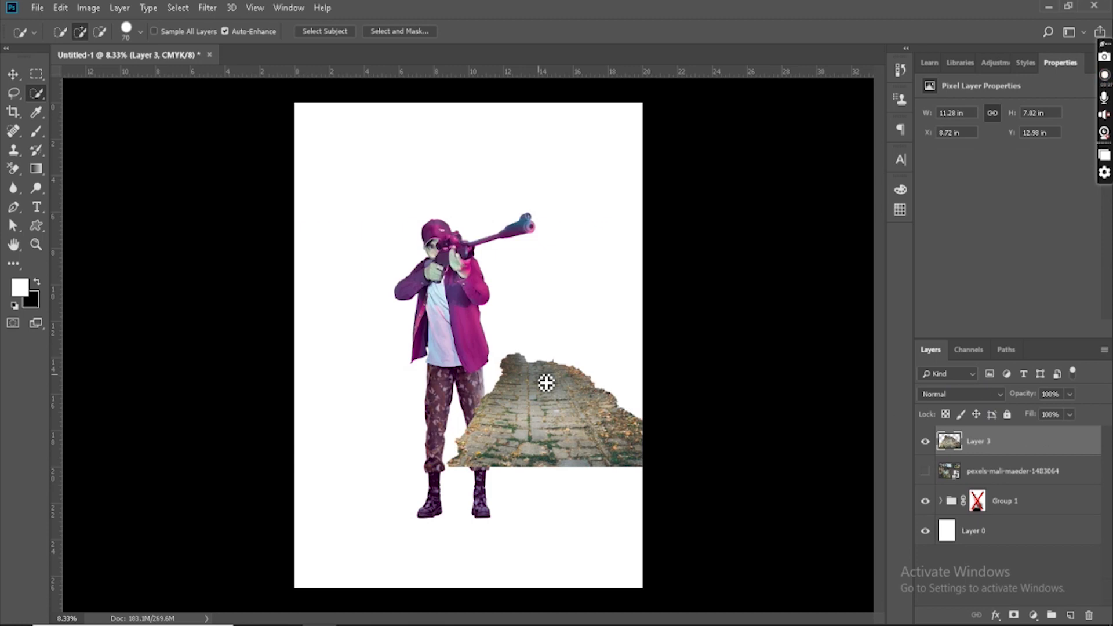
Step: Convert the cobblestone path layer to a smart object, then enlarge and position it across the base of the canvas
key("v")
left_click_drag(546, 383, 460, 454)
right_click(1010, 440)
left_click(883, 213)
left_click_drag(558, 409, 704, 314)
left_click_drag(568, 480, 492, 529)
left_click_drag(627, 364, 645, 349)
left_click_drag(545, 498, 541, 510)
Step: Warp the cobblestone path so it flattens and spreads across the canvas width, with its far edge near the man's ankles
right_click(542, 510)
left_click(574, 404)
left_click_drag(415, 378, 411, 425)
left_click_drag(367, 495, 353, 496)
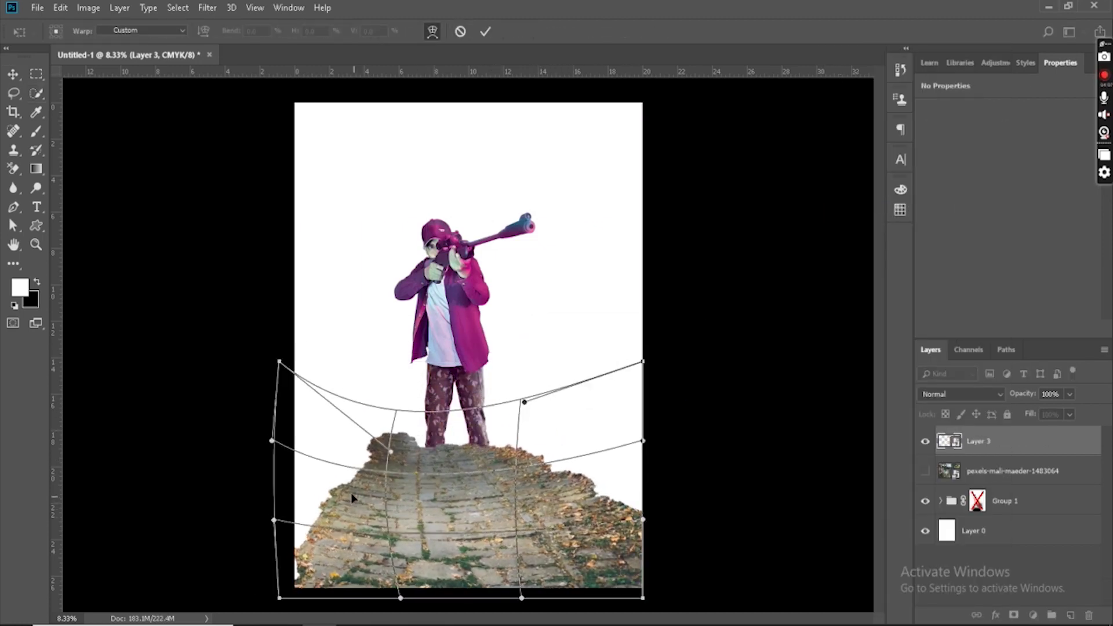
left_click_drag(566, 490, 574, 497)
left_click_drag(387, 418, 381, 439)
left_click_drag(529, 416, 539, 442)
left_click_drag(301, 494, 301, 513)
left_click_drag(650, 449, 674, 455)
left_click_drag(644, 364, 627, 405)
left_click_drag(279, 364, 265, 417)
left_click_drag(330, 510, 322, 506)
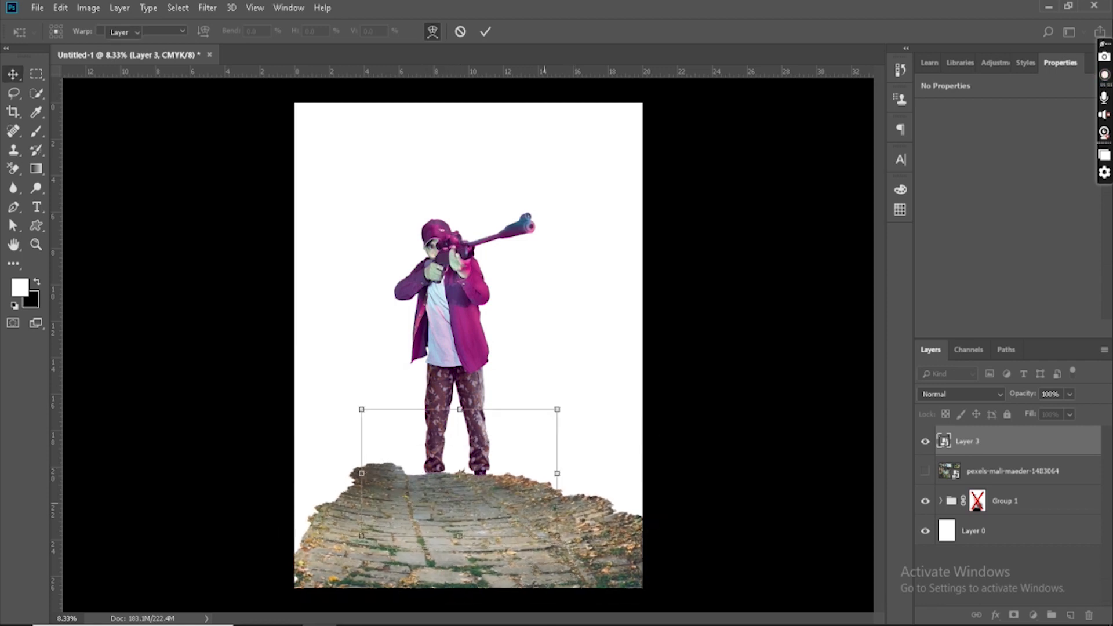
key("Return")
Step: Reorder the layers so the photo is lowest and Layer 3 lies below Group 1, with the group locked
left_click_drag(1011, 470, 1012, 545)
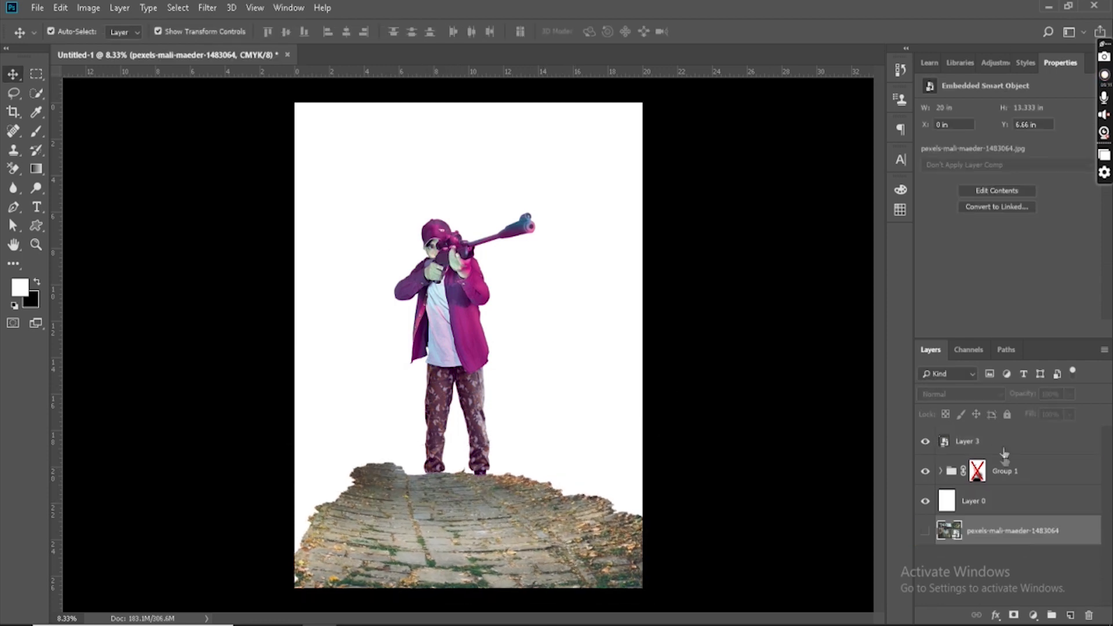
left_click_drag(1012, 442, 1012, 487)
left_click(1074, 446)
left_click(1008, 472)
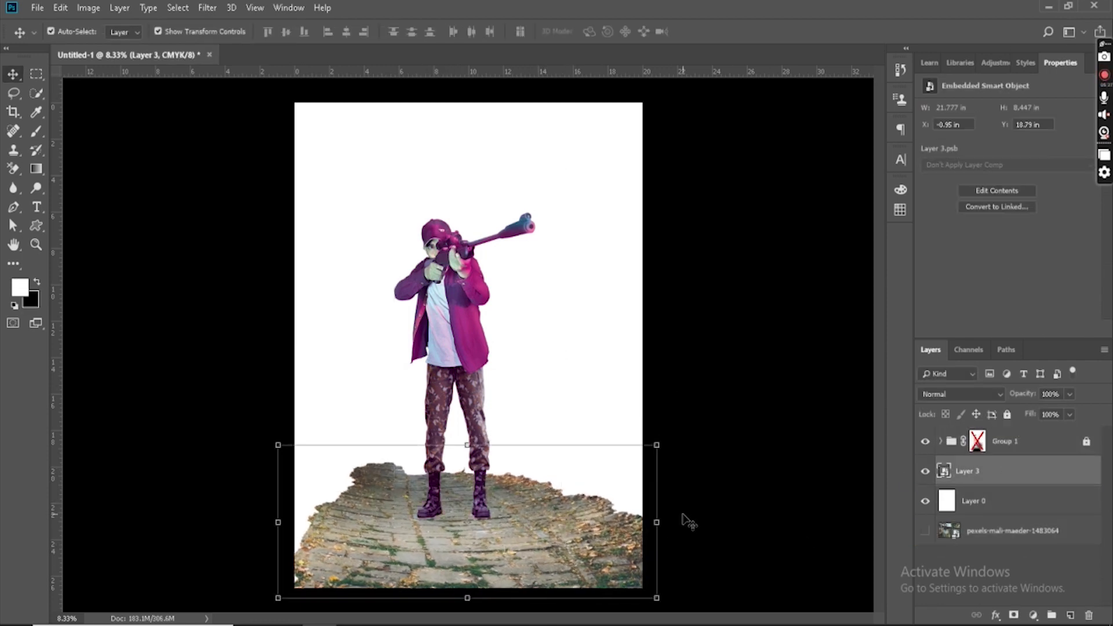
Step: Duplicate the path layer, rotate the copy to -90°, and enlarge it as an upright wall along the canvas's right side
key("ctrl+j")
key("ctrl+t")
left_click_drag(470, 519, 519, 385)
right_click(519, 382)
left_click(551, 563)
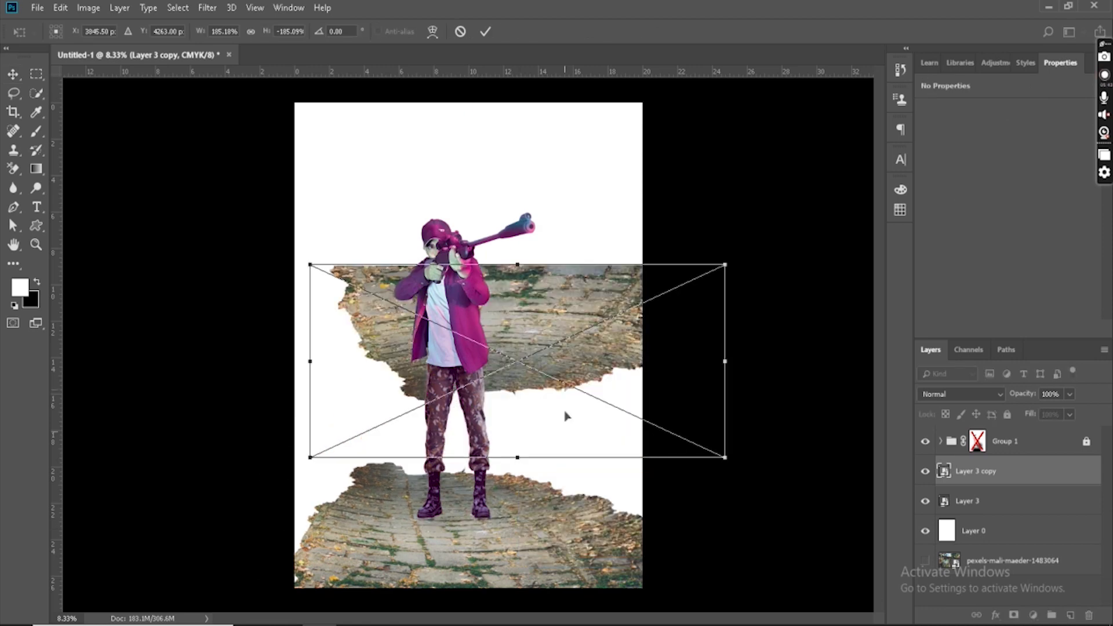
right_click(521, 406)
left_click(583, 539)
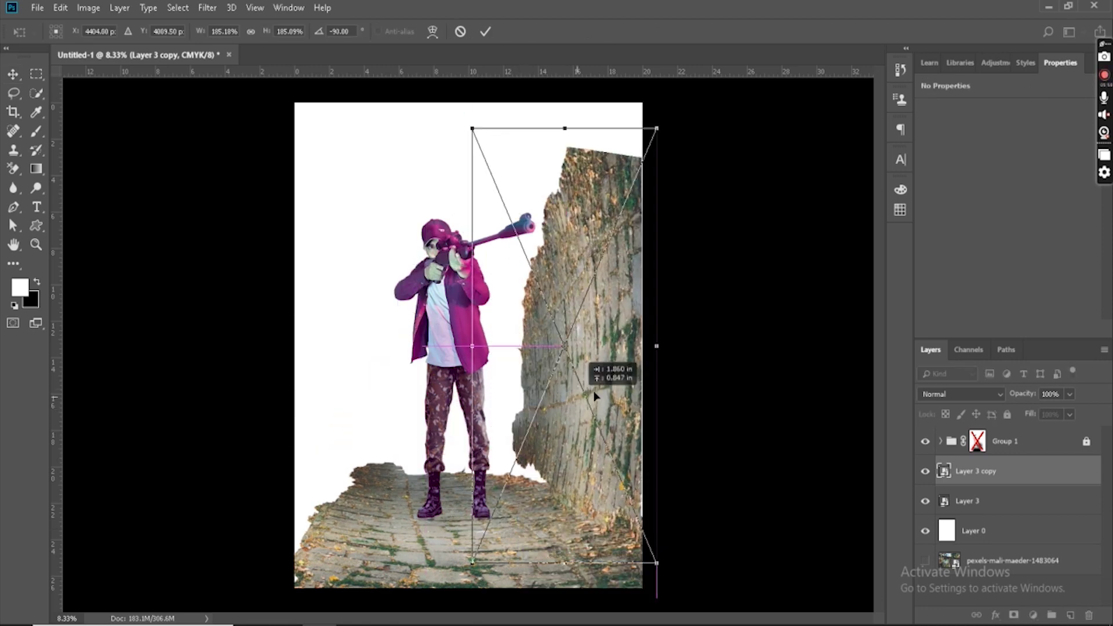
left_click_drag(477, 353, 445, 353)
left_click_drag(453, 138, 466, 189)
Step: Warp the upright copy into a tall wall that rises toward the right edge and recedes behind the man
right_click(456, 150)
left_click(482, 237)
left_click_drag(534, 383, 502, 395)
left_click_drag(557, 464, 571, 447)
left_click_drag(585, 386, 574, 383)
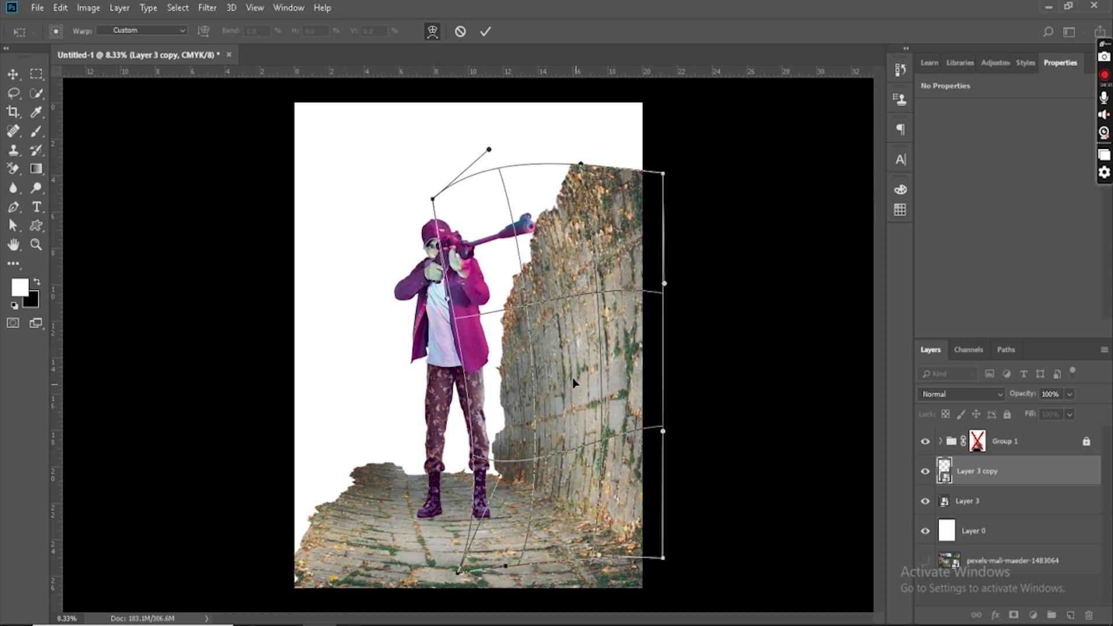
left_click_drag(614, 528, 635, 529)
left_click_drag(615, 178, 661, 173)
left_click_drag(540, 221, 553, 217)
key("Return")
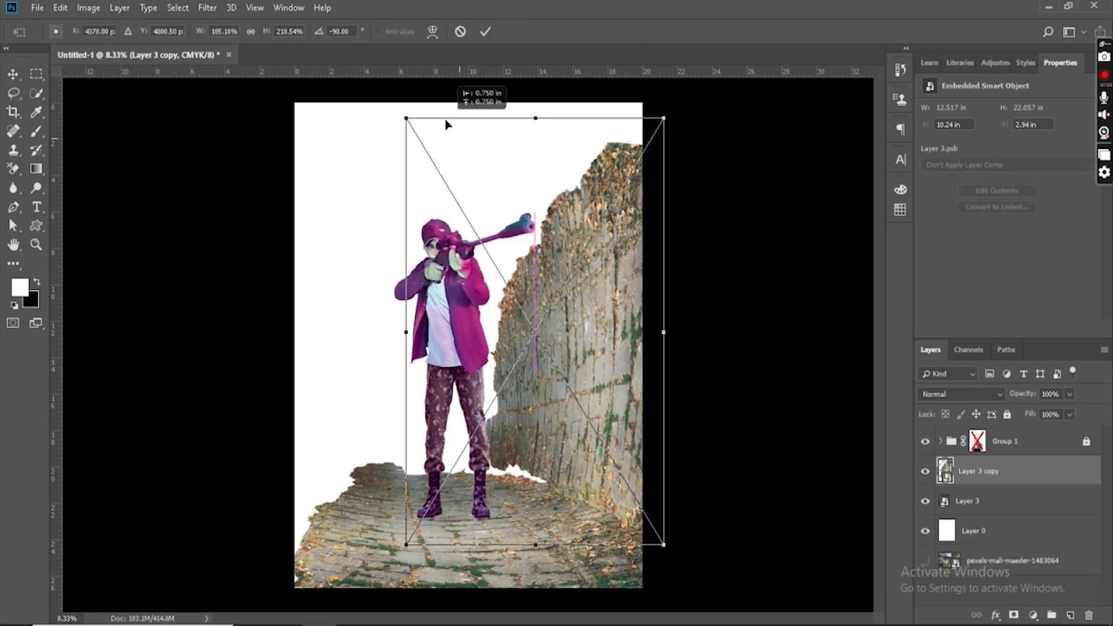
Step: Duplicate the right wall layer and flip the copy horizontally
key("ctrl+minus")
left_click(489, 362)
left_click(559, 365)
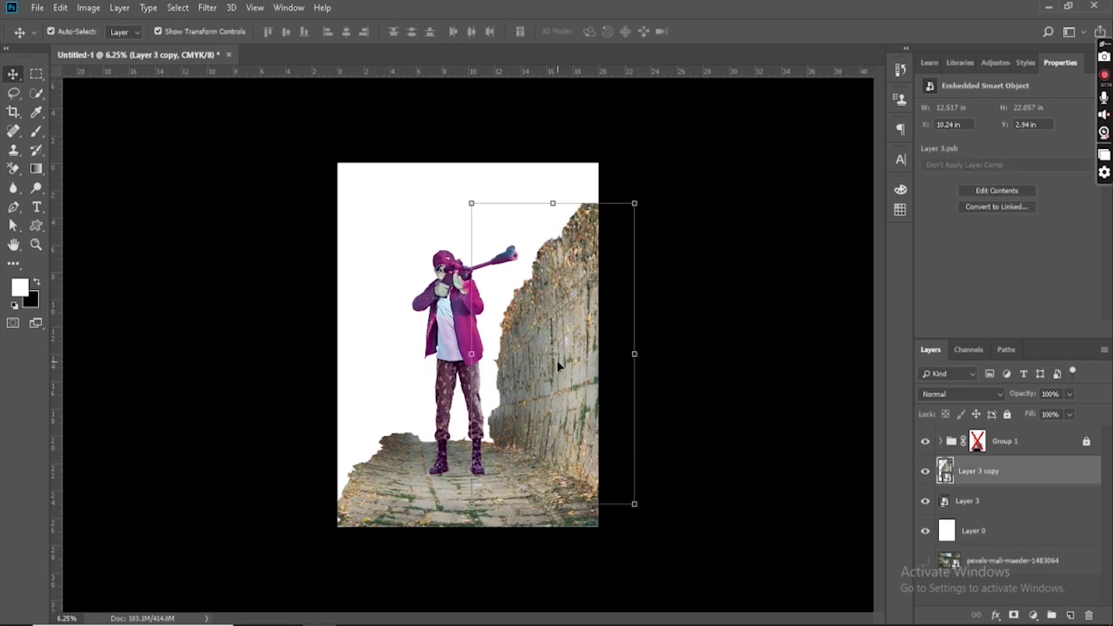
key("ctrl+j")
right_click(558, 363)
left_click(668, 436)
right_click(502, 442)
key("ctrl+t")
right_click(491, 432)
left_click(545, 601)
Step: Move the flipped wall to the canvas's left edge and rotate it to about -96.3° to match the right wall
left_click_drag(547, 396, 369, 403)
left_click_drag(264, 524, 281, 549)
left_click_drag(360, 203, 348, 181)
left_click_drag(457, 524, 444, 497)
left_click_drag(281, 550, 293, 569)
key("Return")
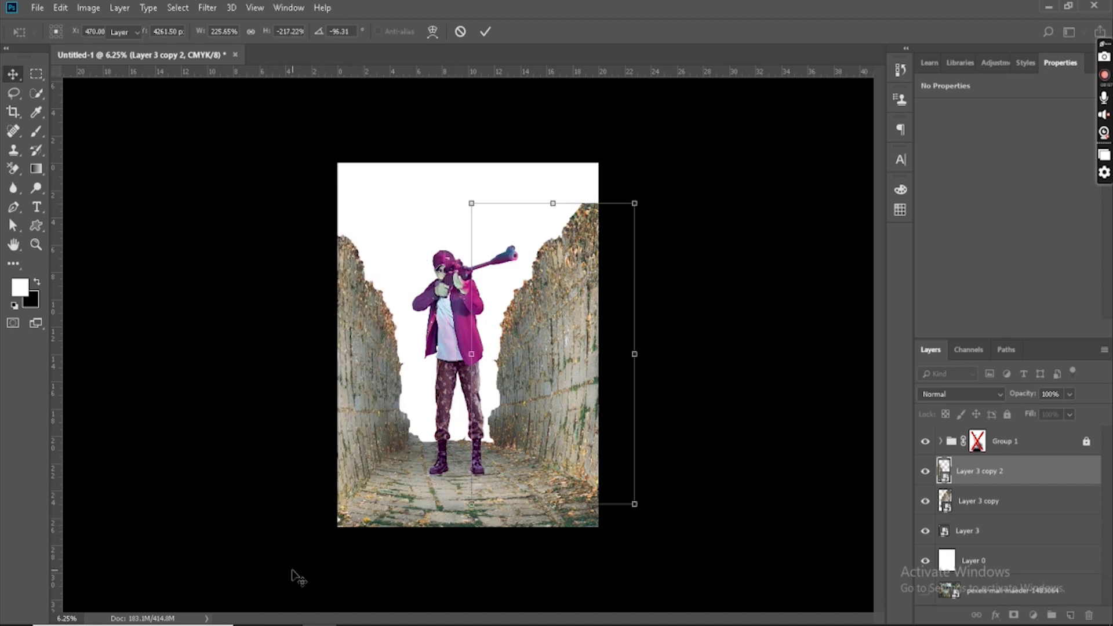
Step: Try different blend modes, including Hard Light, on the Layer 3 path over the white background
left_click(551, 310)
left_click(454, 203)
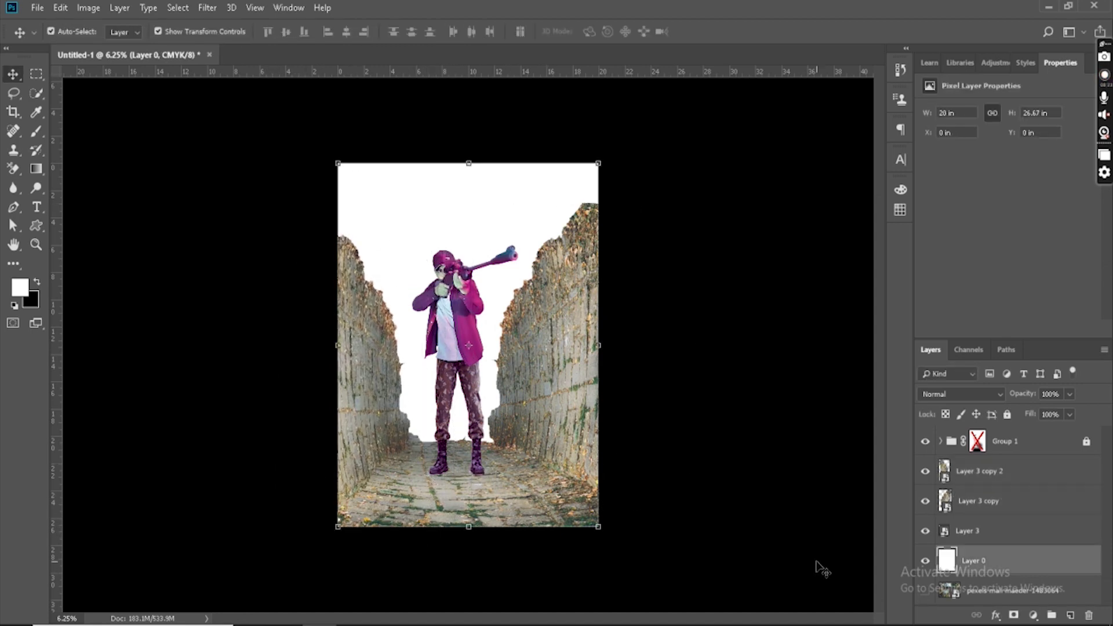
left_click(986, 533)
key("Down")
key("Down")
key("Down")
key("Down")
key("Down")
key("Down")
key("Down")
key("Down")
key("Down")
key("Down")
key("Down")
key("Down")
key("Down")
key("Down")
key("Down")
key("Down")
key("Down")
key("Down")
key("Down")
key("Down")
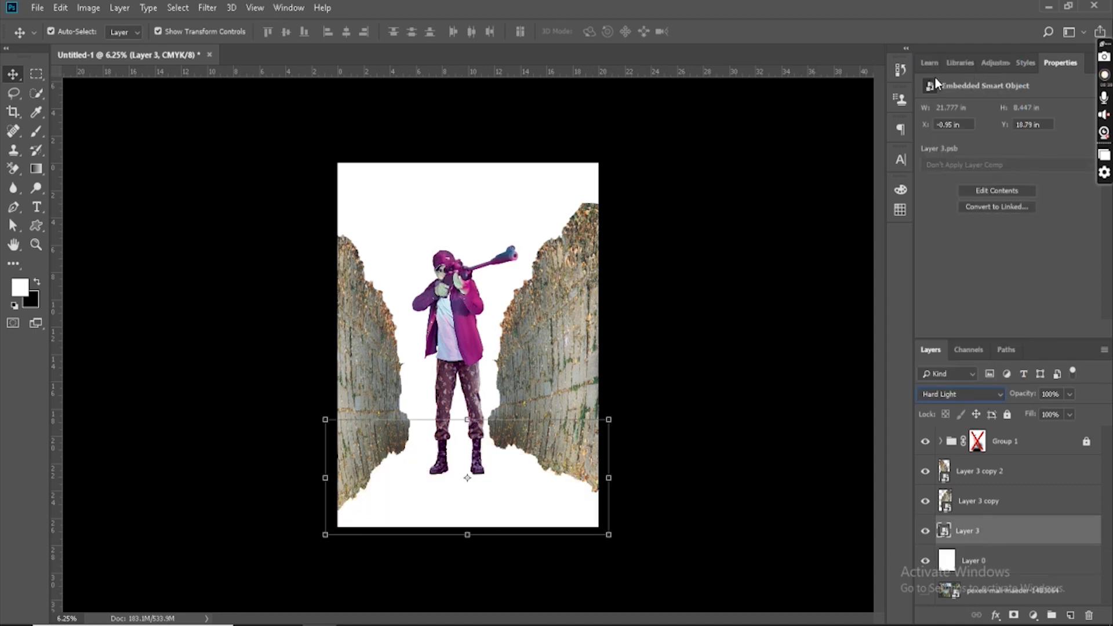
Step: Hide the white Layer 0 and add a bright yellow Solid Color fill layer above it
left_click(944, 561)
left_click(925, 561)
left_click(1033, 615)
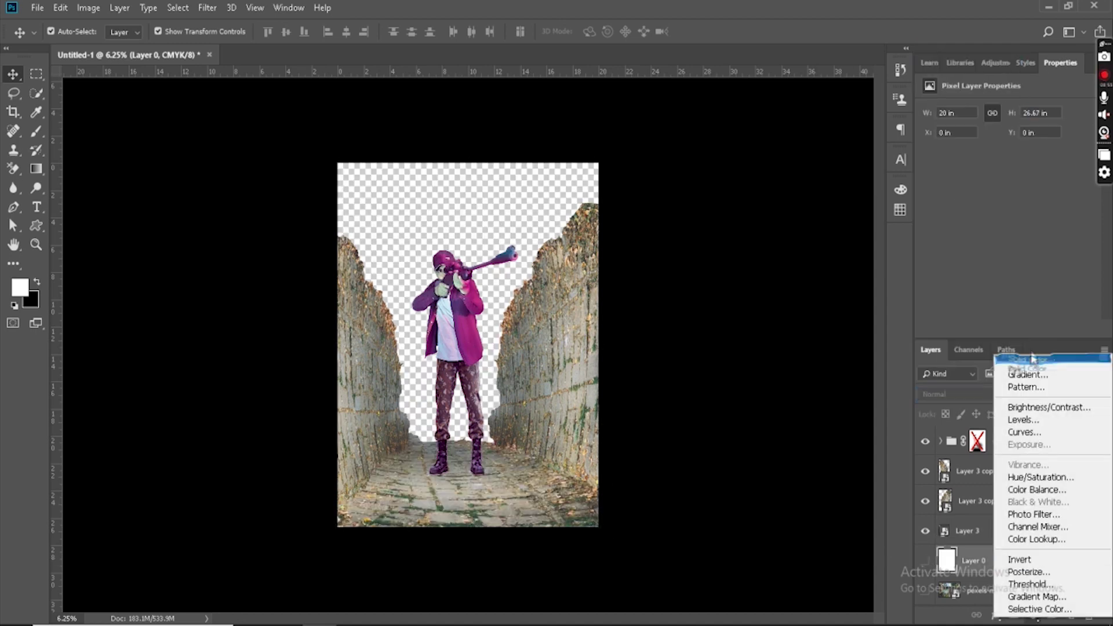
left_click(1026, 362)
left_click(860, 350)
left_click(904, 466)
left_click(858, 317)
left_click(1033, 305)
Step: Cycle the path layer through blend modes such as Soft Light, Color, Darker Color and Luminosity over the yellow background
left_click(1001, 395)
left_click(941, 76)
left_click(963, 395)
left_click(987, 529)
left_click(963, 398)
left_click(944, 100)
key("shift+minus")
key("shift+minus")
key("shift+minus")
key("shift+minus")
key("shift+minus")
key("shift+minus")
key("shift+minus")
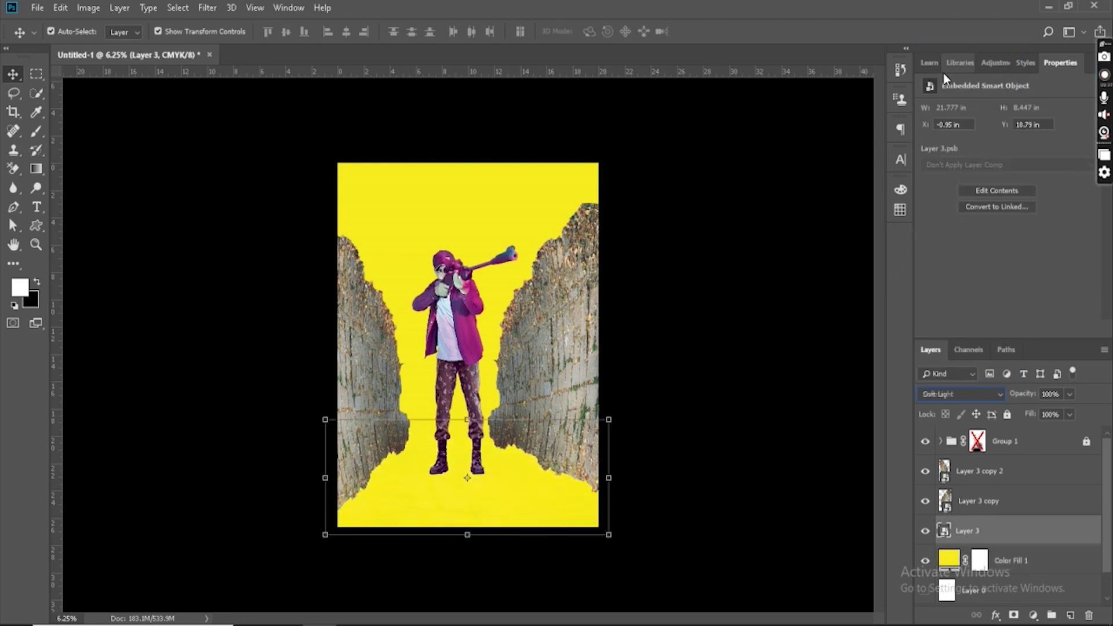
key("shift+minus")
key("shift+minus")
key("shift+minus")
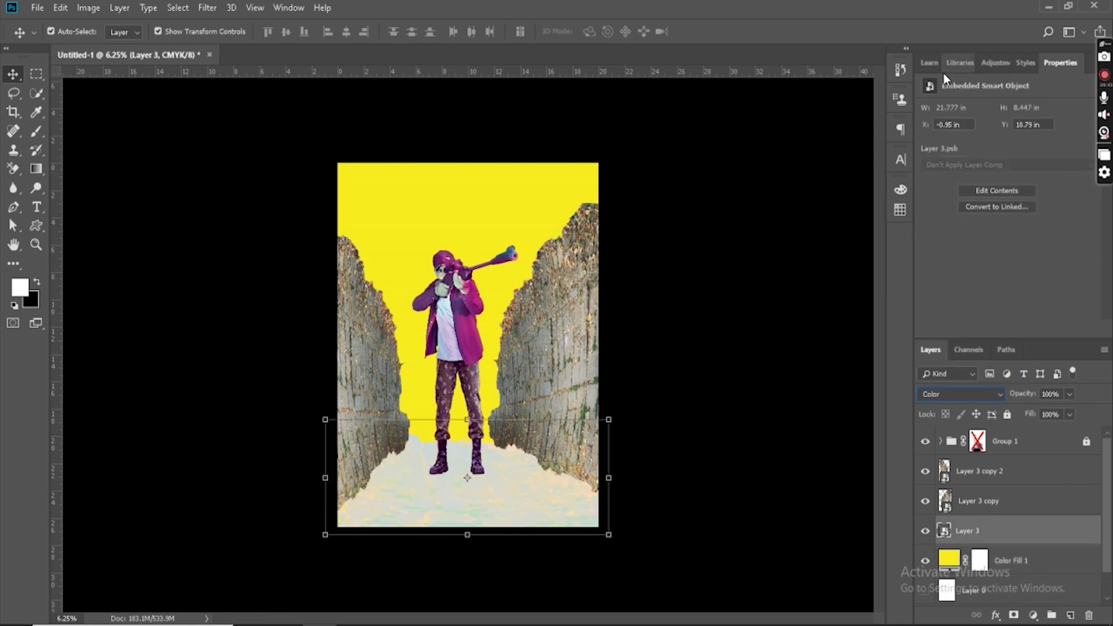
key("shift+minus")
key("shift+minus")
key("shift+minus")
key("shift+minus")
key("shift+minus")
key("shift+minus")
key("shift+minus")
key("shift+minus")
key("shift+minus")
key("shift+minus")
key("shift+minus")
key("shift+minus")
key("shift+minus")
key("shift+minus")
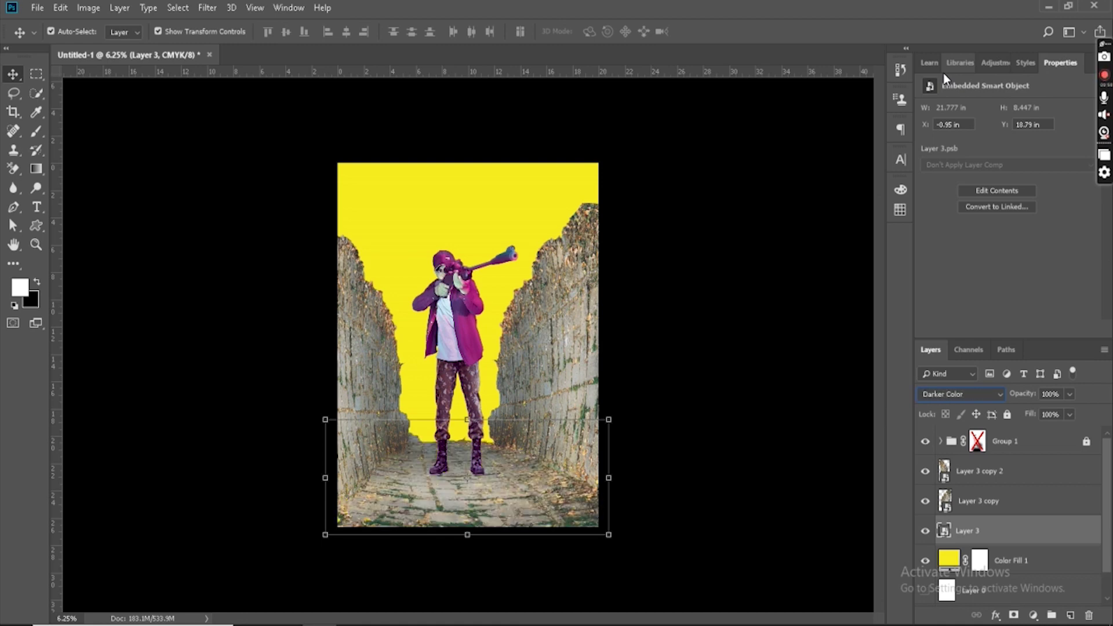
key("shift+minus")
key("shift+plus")
key("Up")
key("Up")
key("Up")
key("Down")
key("Down")
key("Down")
key("Down")
Step: Try a layer mask inverted to black on the cobblestone path layer
left_click(1014, 615)
key("ctrl+plus")
key("ctrl+plus")
key("ctrl+plus")
scroll(562, 541, "down", 5)
key("ctrl+i")
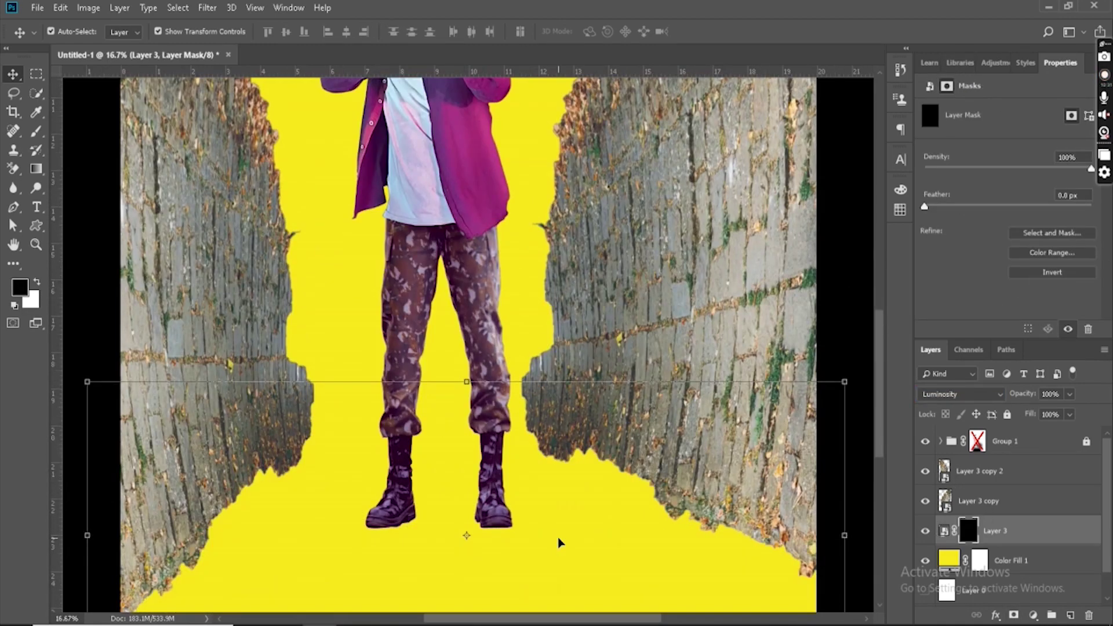
scroll(562, 542, "down", 1)
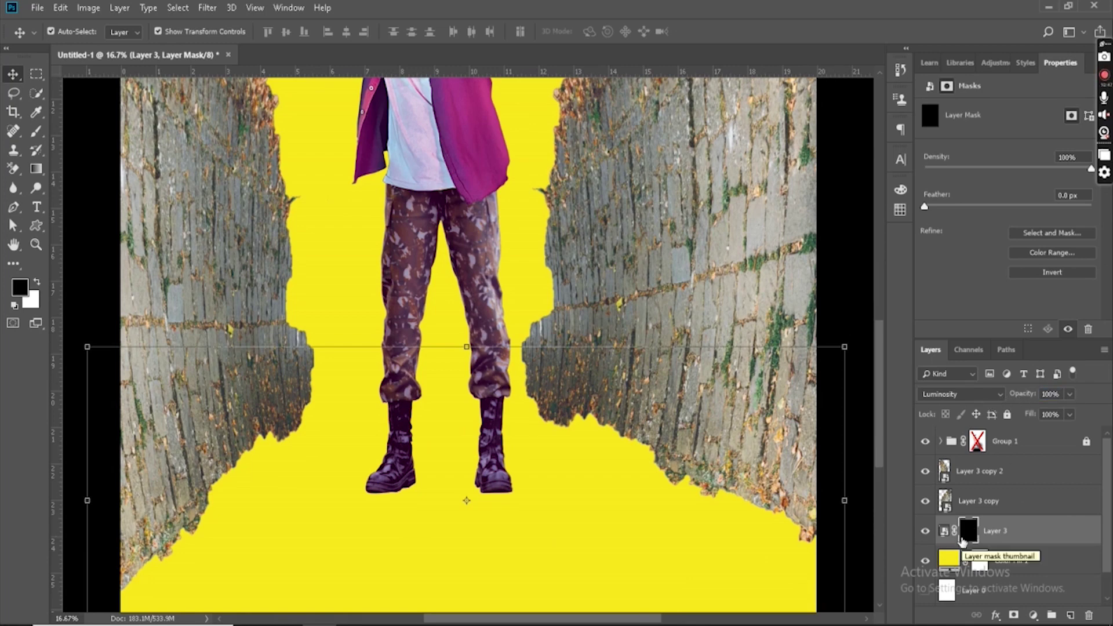
Step: Replace the path layer's black mask with a new white one and set the layer's blend mode to Normal
right_click(972, 538)
left_click(996, 427)
key("shift+plus")
left_click(1014, 616)
Step: Paint black on the path's mask along the long seam beside the man's left-hand boot to reveal a yellow line
key("b")
key("ctrl+plus")
key("ctrl+plus")
mouse_move(203, 524)
left_mouse_down()
mouse_move(203, 350)
mouse_move(319, 292)
left_mouse_up()
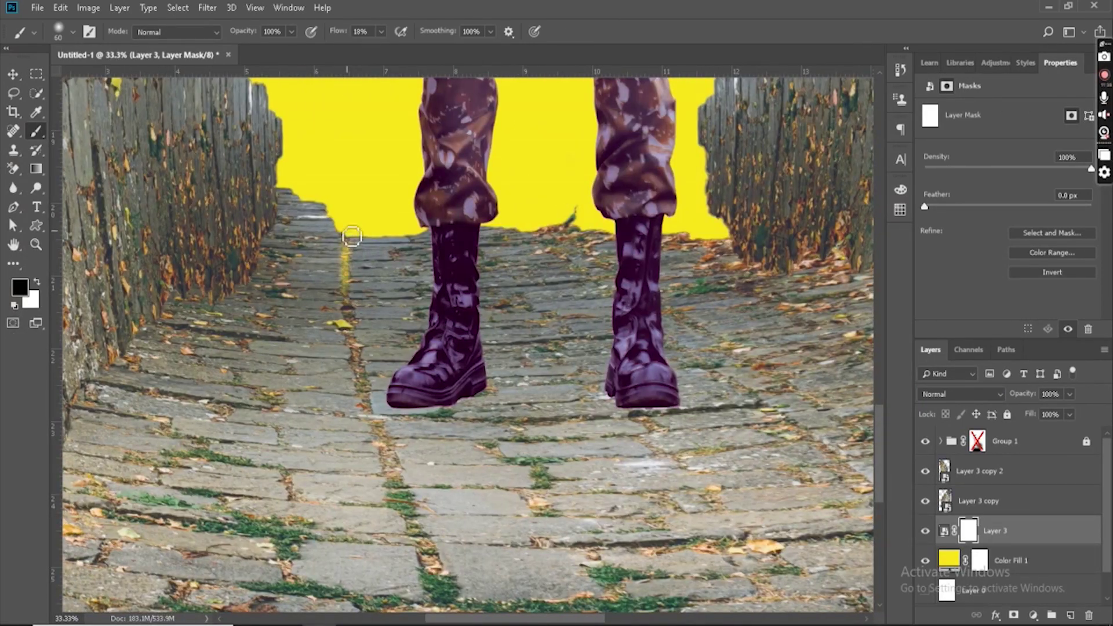
mouse_move(363, 360)
left_mouse_down()
mouse_move(427, 578)
mouse_move(395, 510)
mouse_move(415, 515)
mouse_move(410, 499)
mouse_move(444, 598)
left_mouse_up()
Step: Mask out the mossy and leafy joints across the front of the path, using a brush up to 125 px with 35% flow
scroll(464, 518, "down", 3)
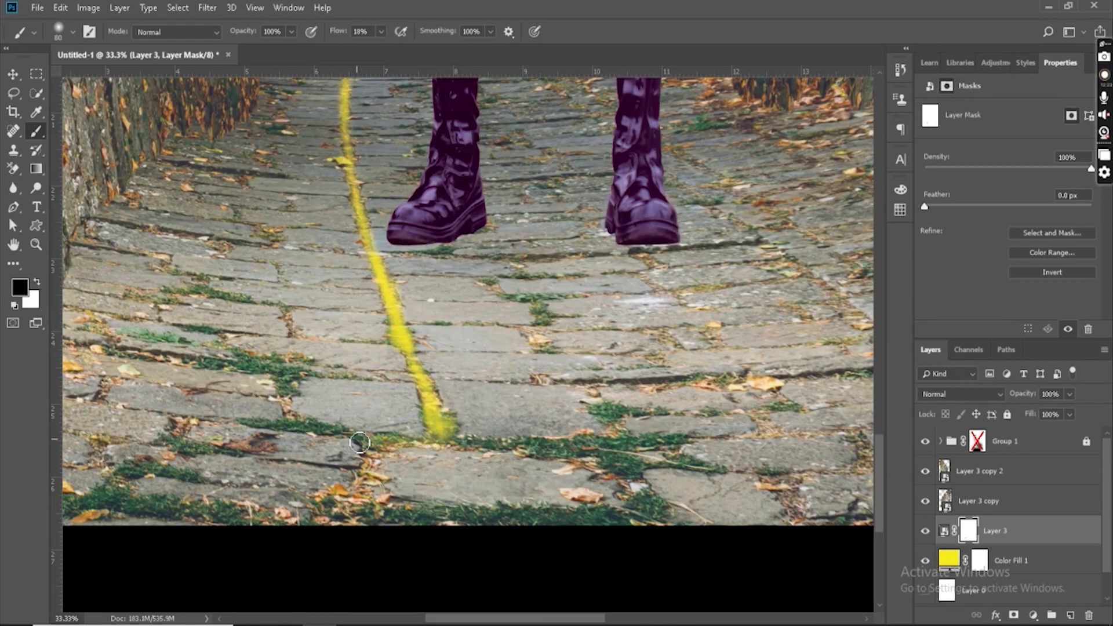
mouse_move(245, 426)
left_mouse_down()
mouse_move(451, 441)
mouse_move(259, 439)
mouse_move(285, 374)
mouse_move(297, 380)
mouse_move(191, 369)
mouse_move(288, 357)
mouse_move(161, 362)
left_mouse_up()
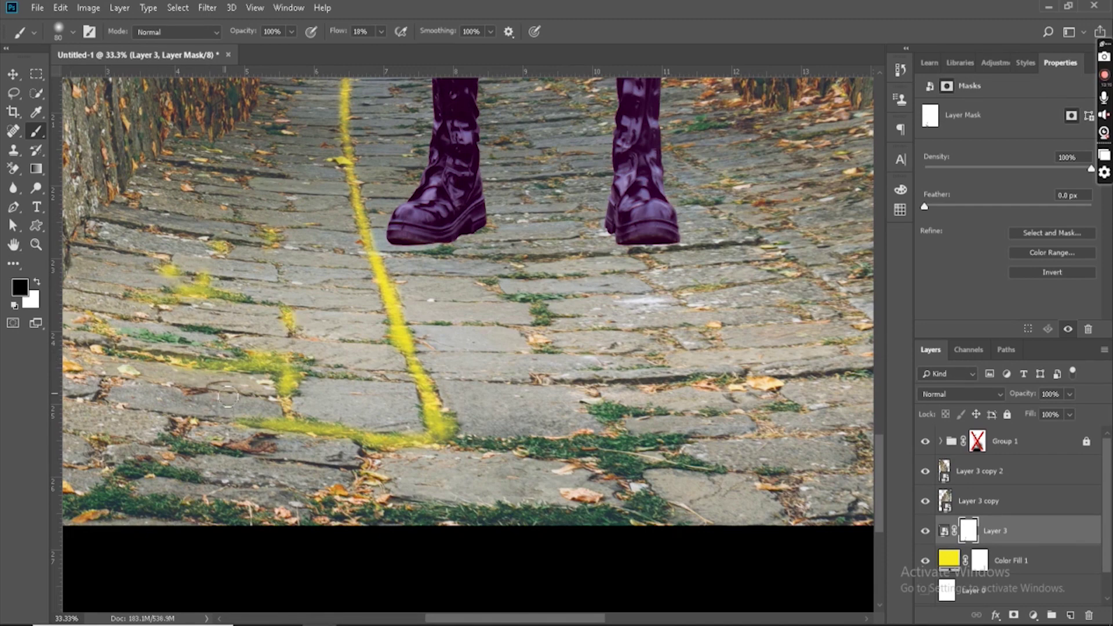
left_click_drag(229, 448, 219, 461)
mouse_move(353, 474)
left_mouse_down()
mouse_move(383, 519)
mouse_move(640, 509)
mouse_move(653, 506)
mouse_move(606, 437)
mouse_move(552, 448)
mouse_move(442, 431)
mouse_move(698, 434)
left_mouse_up()
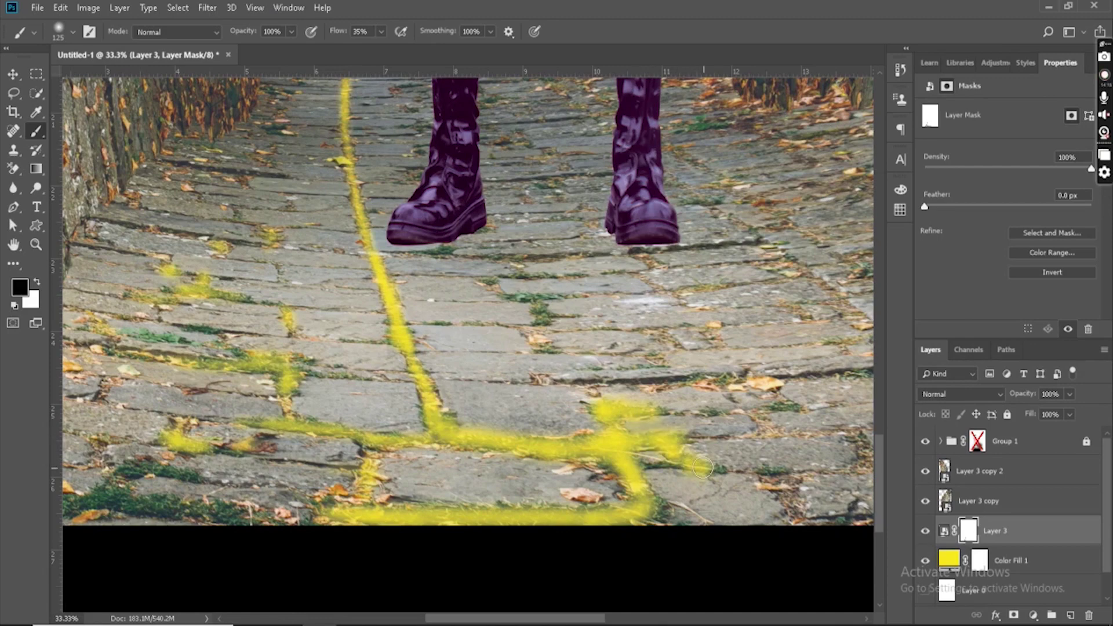
mouse_move(273, 516)
left_mouse_down()
mouse_move(102, 505)
mouse_move(134, 464)
mouse_move(186, 469)
left_mouse_up()
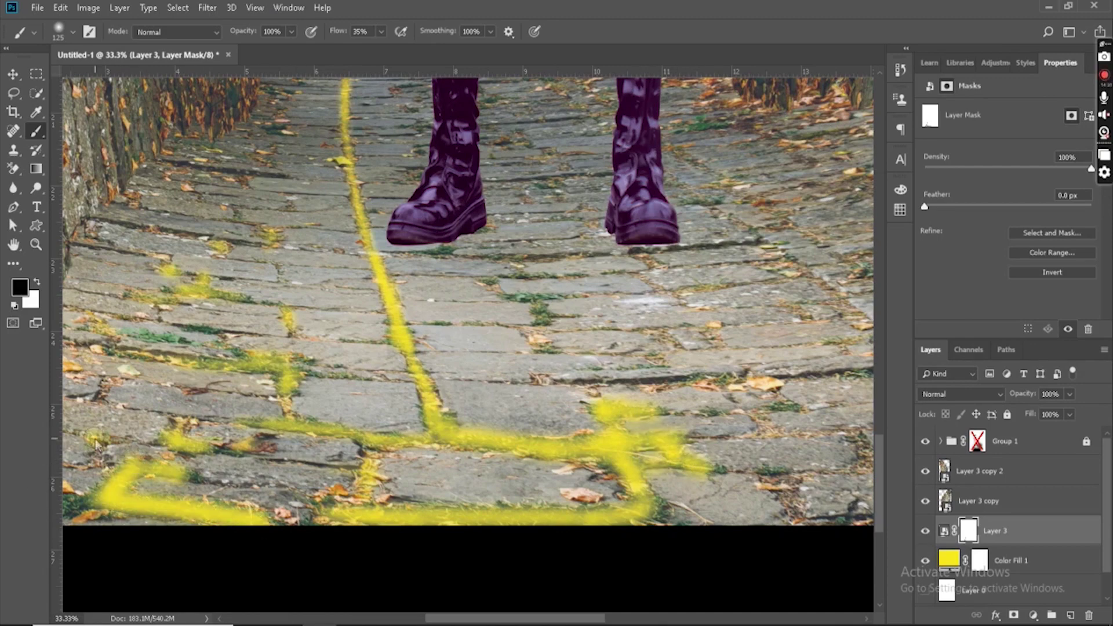
Step: Mask out the joints at the path's front left and along the seam, using a 60 px brush with 35% flow
scroll(111, 350, "down", 2)
scroll(111, 350, "left", 3)
mouse_move(253, 436)
left_mouse_down()
mouse_move(196, 439)
mouse_move(184, 380)
mouse_move(181, 458)
left_mouse_up()
scroll(178, 442, "left", 3)
mouse_move(375, 409)
left_mouse_down()
mouse_move(383, 370)
mouse_move(307, 358)
left_mouse_up()
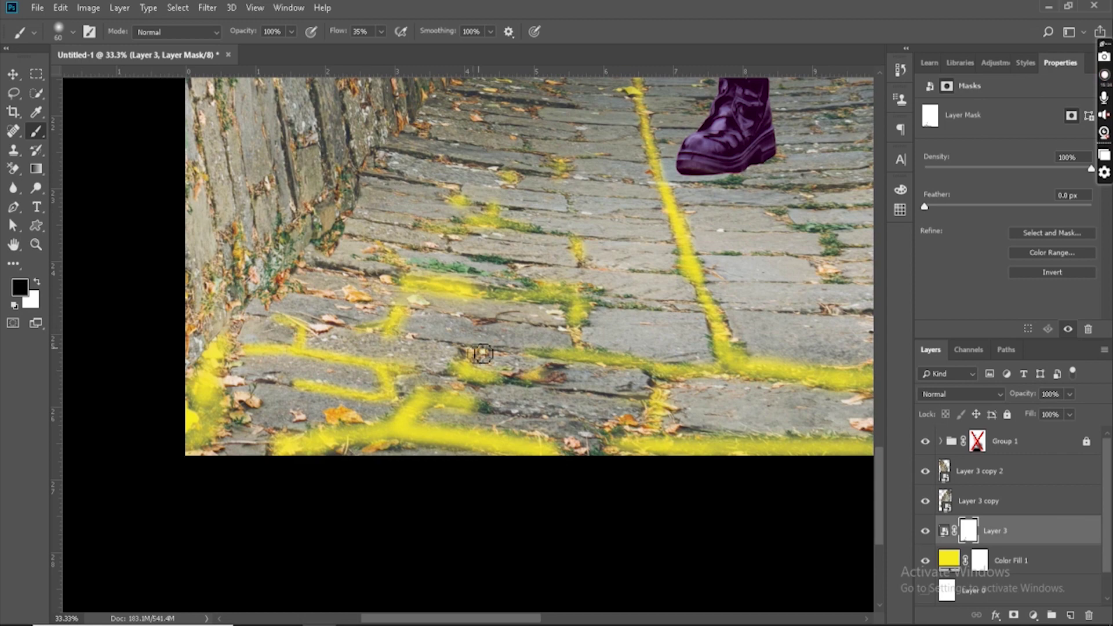
left_click_drag(563, 395, 661, 394)
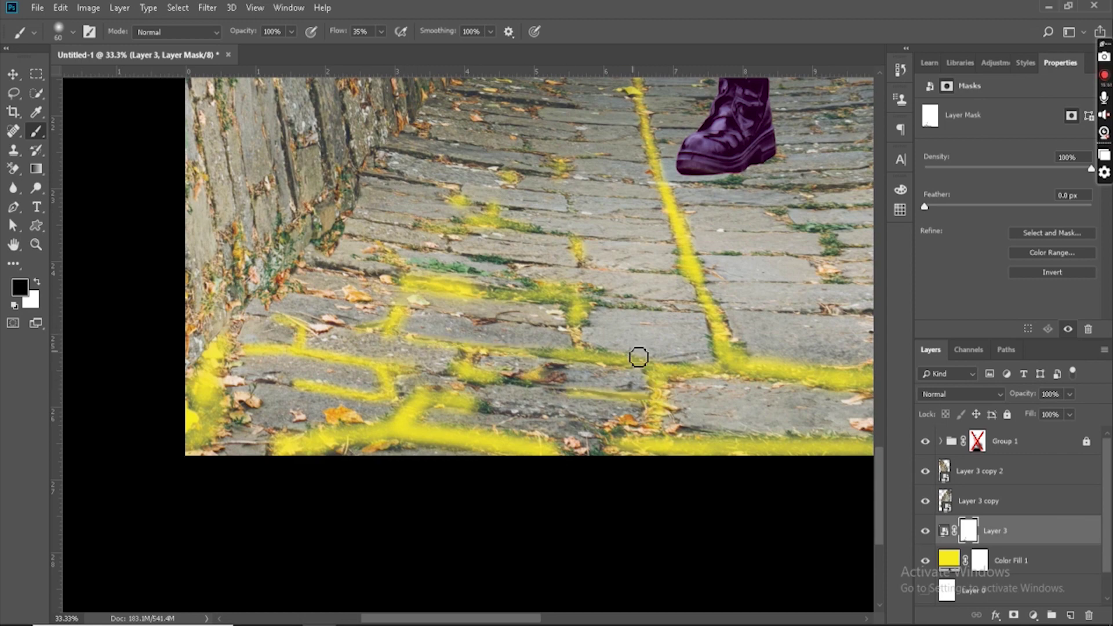
left_click_drag(626, 309, 549, 307)
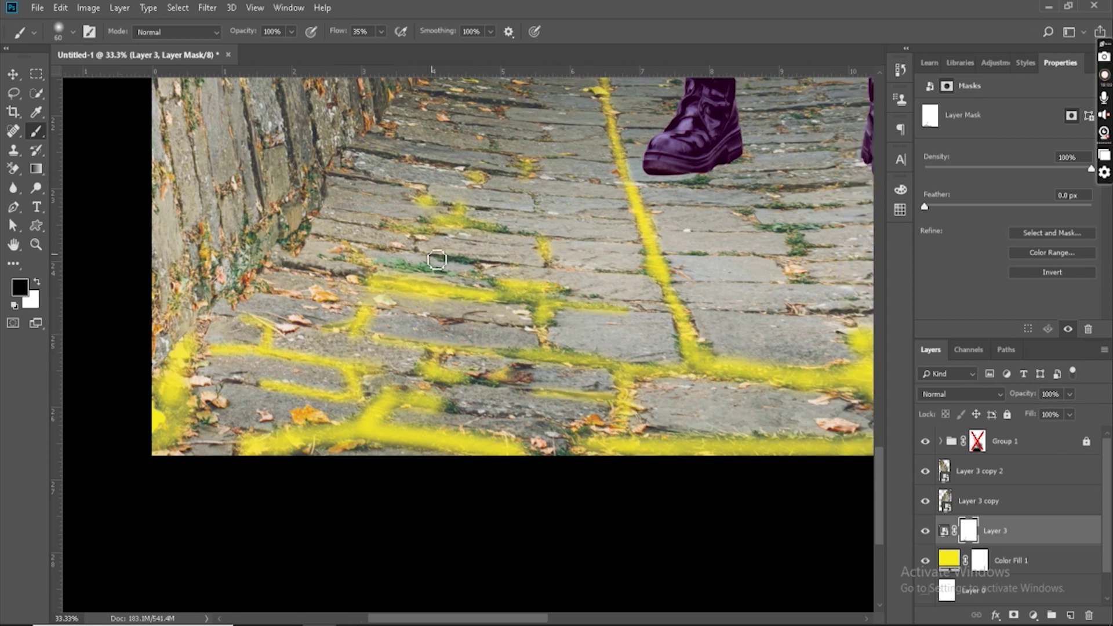
left_click_drag(438, 260, 515, 264)
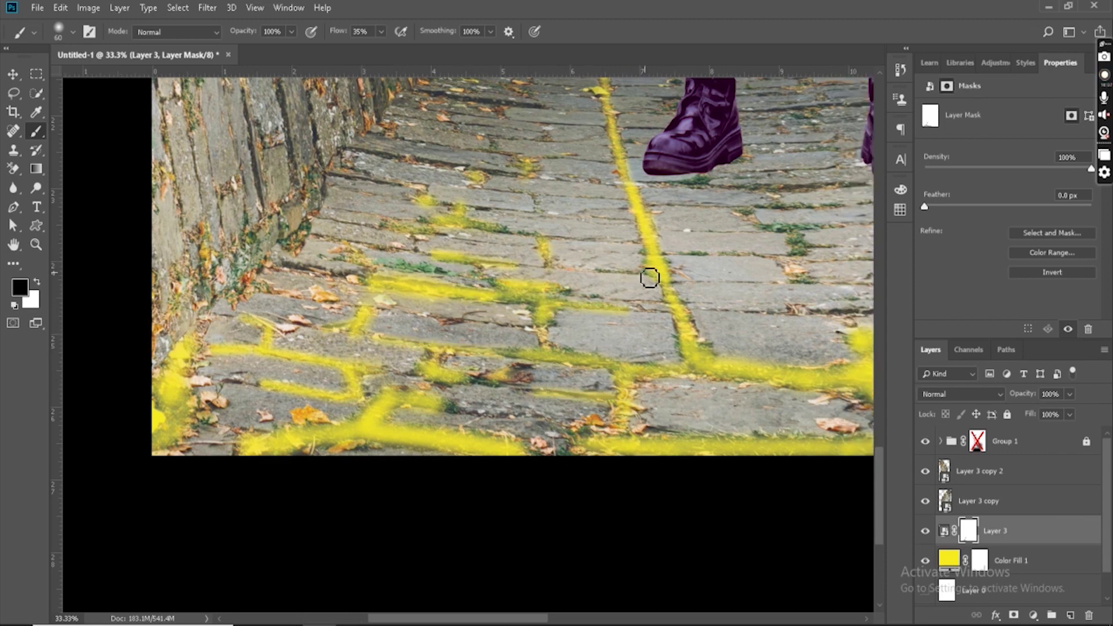
mouse_move(696, 306)
left_mouse_down()
mouse_move(611, 305)
mouse_move(870, 318)
left_mouse_up()
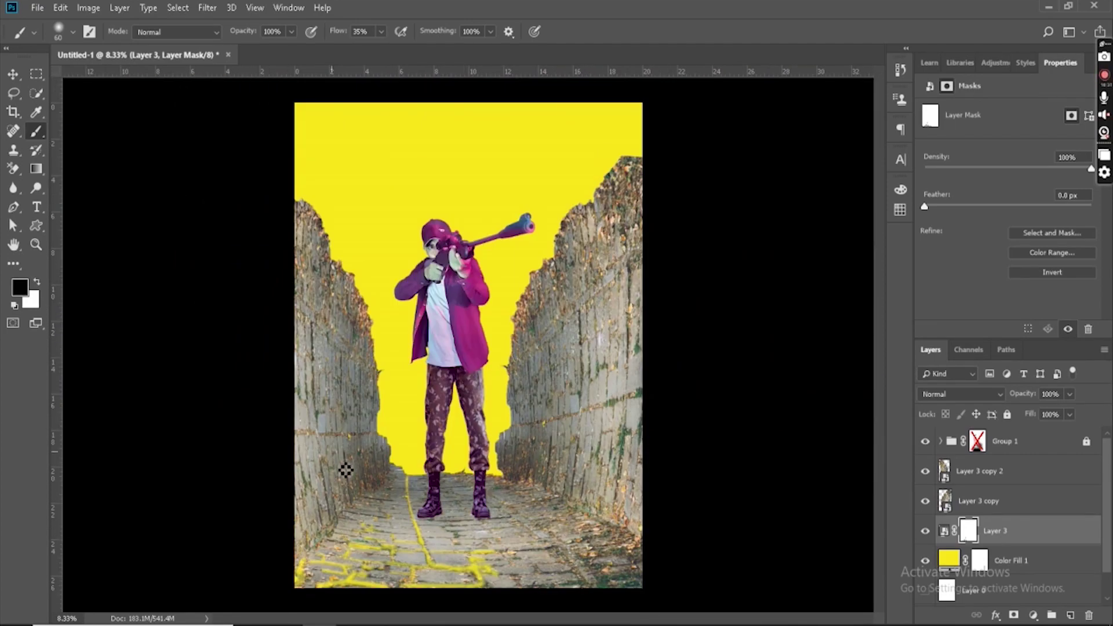
Step: Paint black on the path's mask along the stone joints at the front right to reveal yellow lines
scroll(467, 527, "up", 3)
mouse_move(325, 460)
left_mouse_down()
mouse_move(452, 462)
mouse_move(667, 442)
mouse_move(496, 463)
mouse_move(517, 507)
mouse_move(719, 499)
mouse_move(478, 551)
mouse_move(542, 554)
left_mouse_up()
scroll(542, 554, "down", 1)
scroll(525, 539, "down", 3)
mouse_move(553, 508)
left_mouse_down()
mouse_move(644, 514)
mouse_move(765, 494)
mouse_move(819, 510)
left_mouse_up()
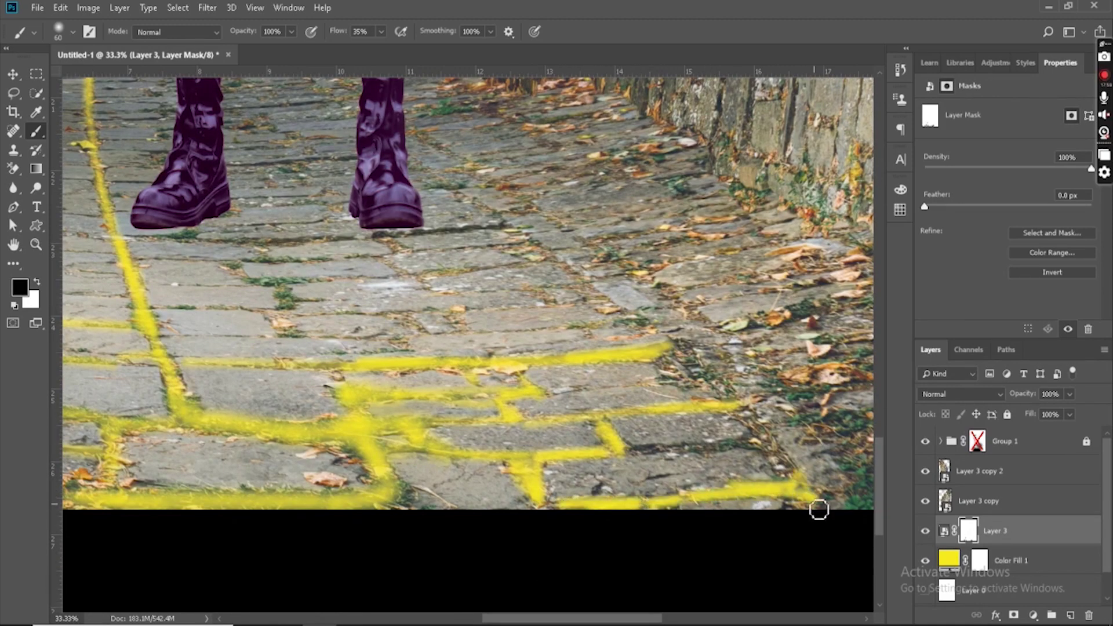
mouse_move(748, 421)
left_mouse_down()
mouse_move(811, 501)
mouse_move(753, 493)
mouse_move(621, 362)
mouse_move(714, 481)
mouse_move(844, 487)
mouse_move(867, 446)
left_mouse_up()
Step: Enlarge the brush to 200 px and mask out broad streaks in the path's front right corner
scroll(764, 505, "right", 6)
key("bracketright")
key("bracketright")
key("bracketright")
key("bracketright")
scroll(866, 446, "right", 6)
mouse_move(709, 492)
left_mouse_down()
mouse_move(676, 403)
mouse_move(623, 342)
mouse_move(668, 379)
left_mouse_up()
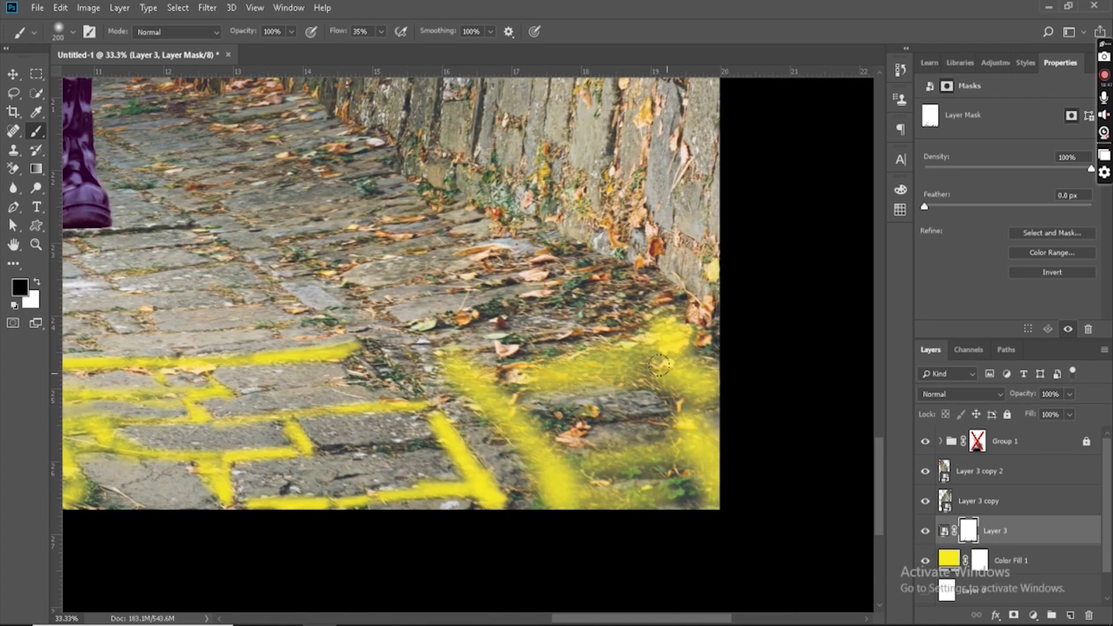
Step: Reduce the brush to 70 px and mask out the stone joints just in front of the man's boots
key("ctrl+minus")
key("ctrl+minus")
scroll(468, 345, "up", 5)
scroll(476, 545, "up", 2)
key("bracketleft")
key("bracketleft")
key("bracketleft")
key("bracketleft")
key("bracketleft")
key("bracketleft")
key("bracketleft")
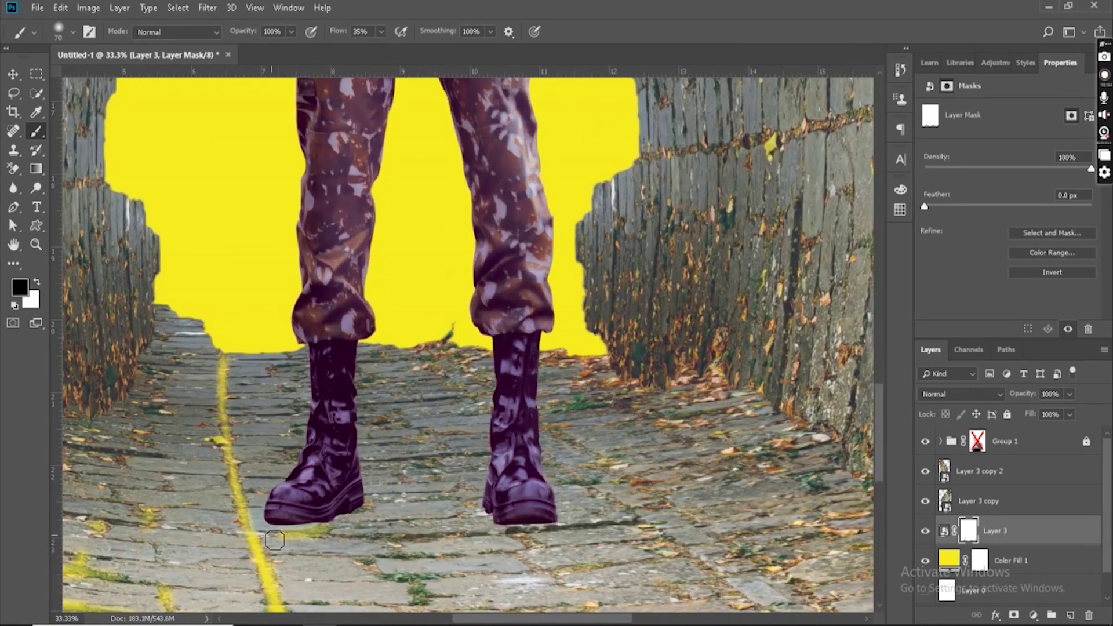
left_click_drag(275, 540, 401, 545)
scroll(646, 524, "down", 2)
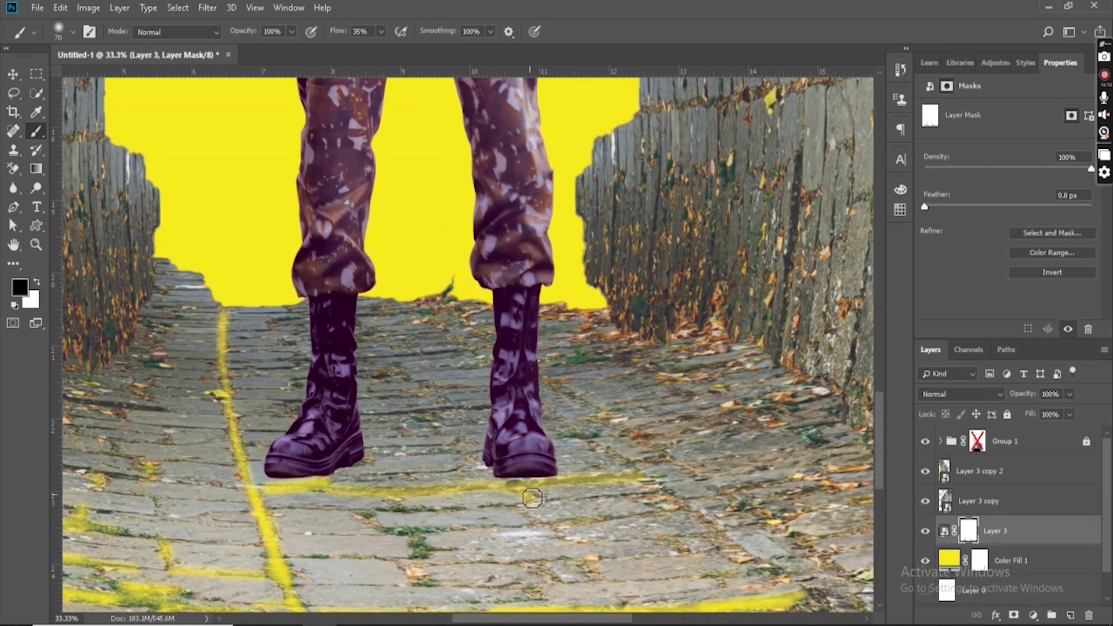
left_click_drag(449, 516, 371, 516)
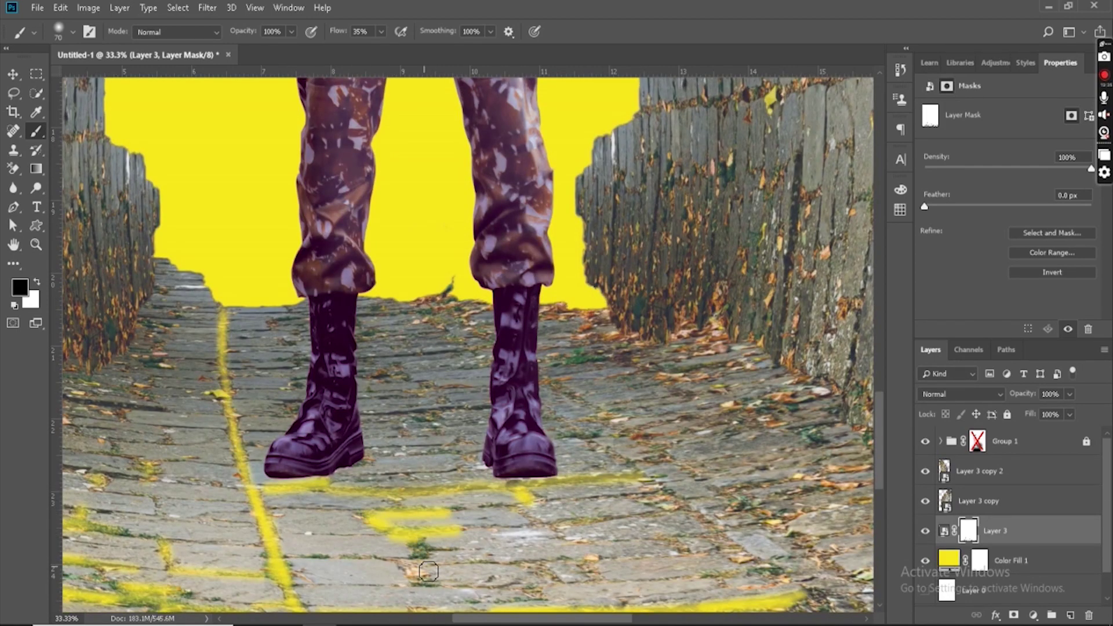
mouse_move(660, 514)
left_mouse_down()
mouse_move(650, 501)
mouse_move(667, 494)
left_mouse_up()
Step: Mask out the joints between, beside and behind the boots, reducing the brush to 35 px for the distant stones
scroll(622, 502, "right", 3)
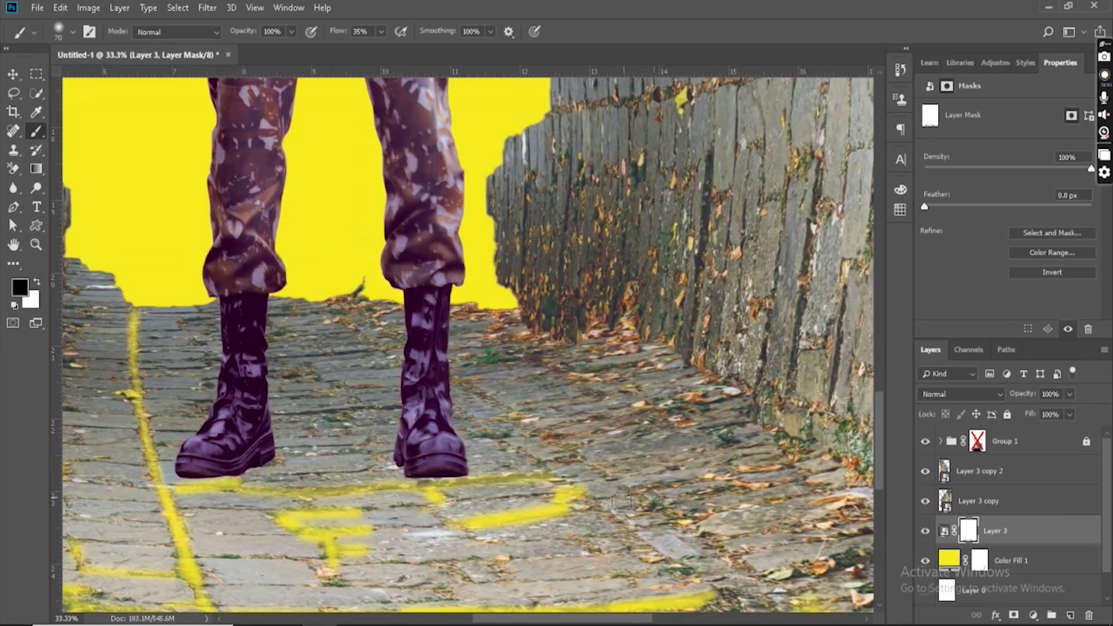
left_click_drag(524, 457, 616, 520)
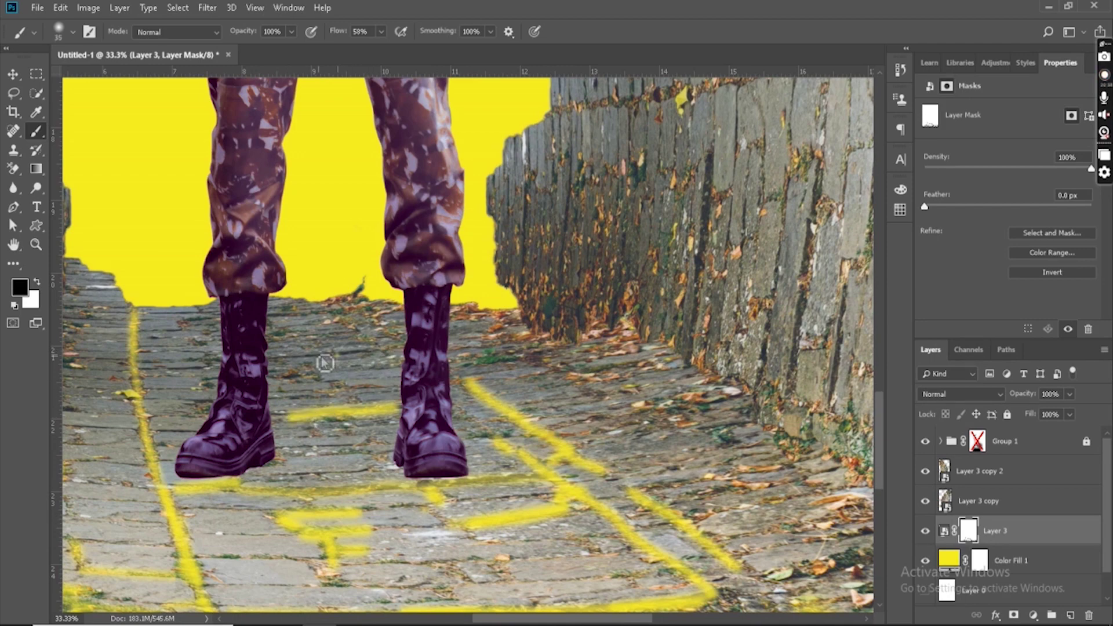
left_click_drag(275, 326, 373, 313)
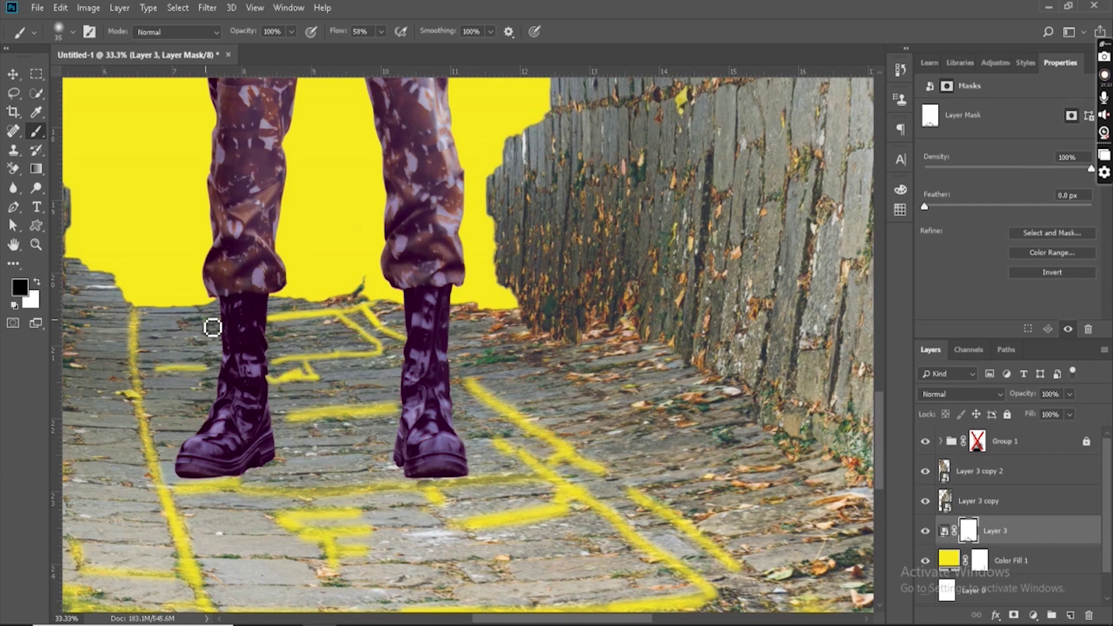
scroll(393, 371, "right", 3)
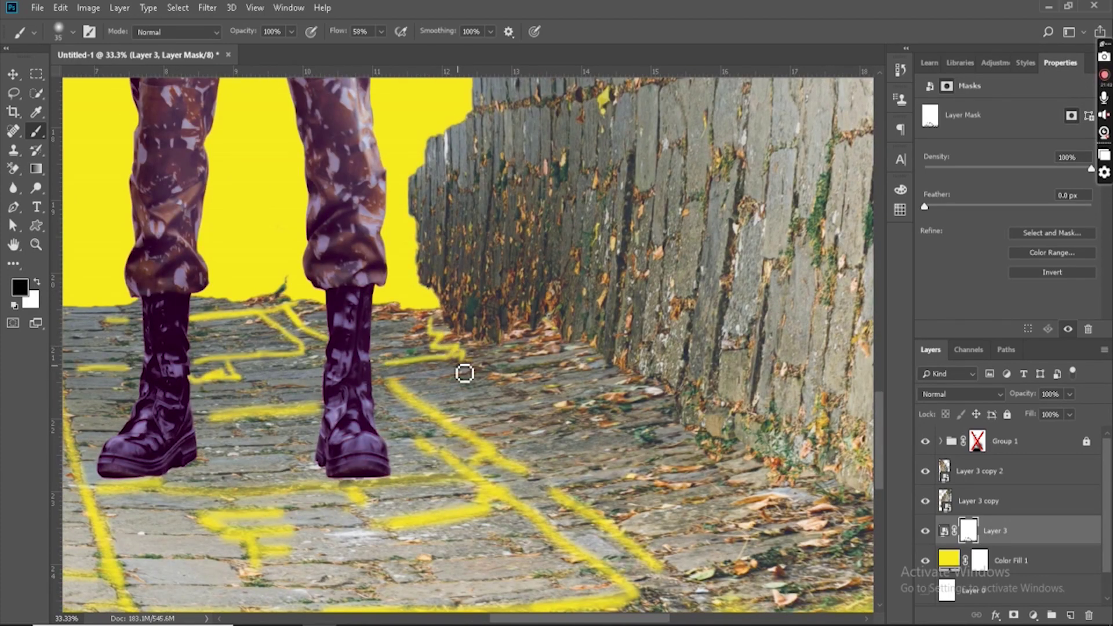
scroll(591, 395, "down", 5)
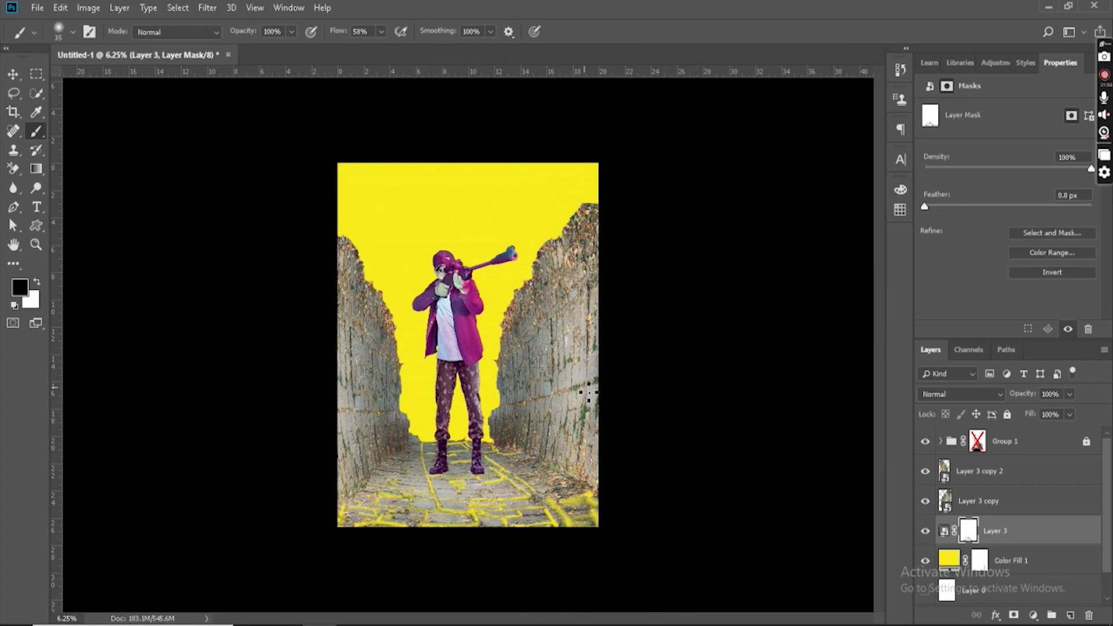
Step: Inspect the poster's individual cyan, magenta, yellow and black channels, and return to the CMYK composite
left_click(1002, 530)
left_click(968, 349)
left_click(970, 406)
left_click(974, 437)
left_click(972, 458)
left_click(972, 484)
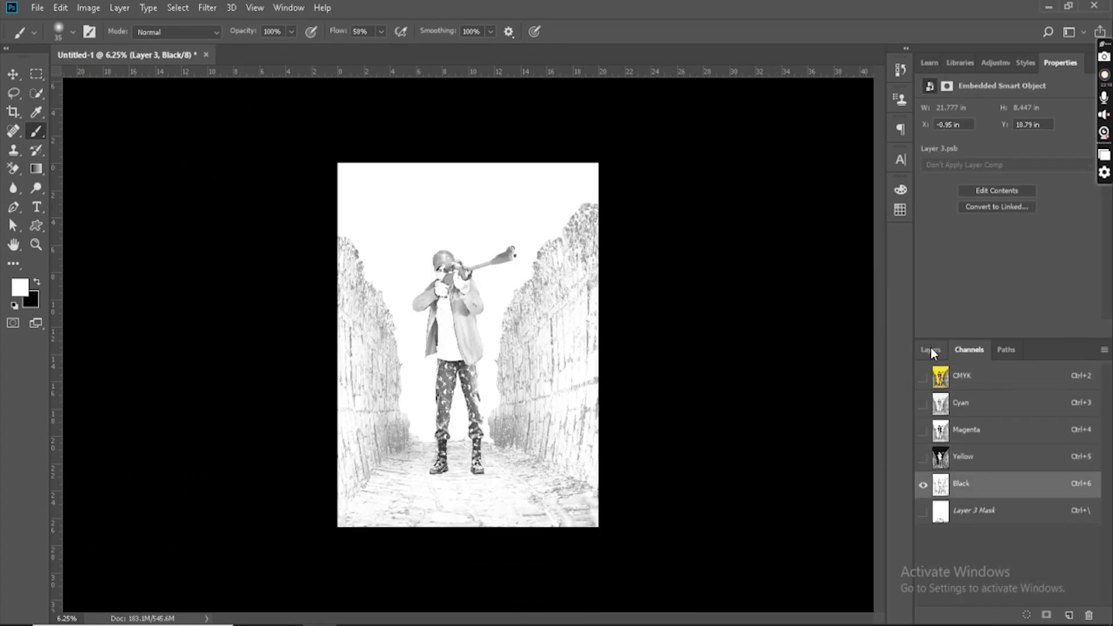
left_click(931, 349)
left_click(969, 350)
left_click(967, 433)
left_click(962, 376)
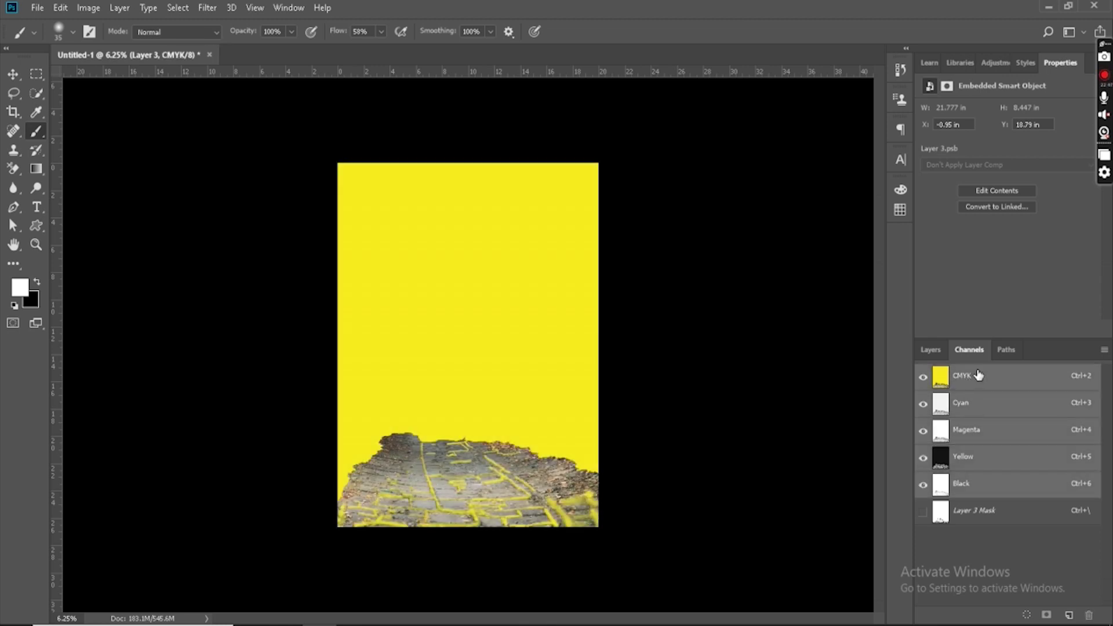
Step: Disable the path layer's mask
left_click(931, 350)
left_click(926, 561)
left_click(925, 561)
left_click(967, 531)
right_click(967, 531)
left_click(998, 401)
Step: Change the solid colour fill behind the scene to dark grey
key("ctrl+plus")
left_click(926, 561)
double_click(949, 560)
left_click_drag(732, 487, 720, 435)
key("Return")
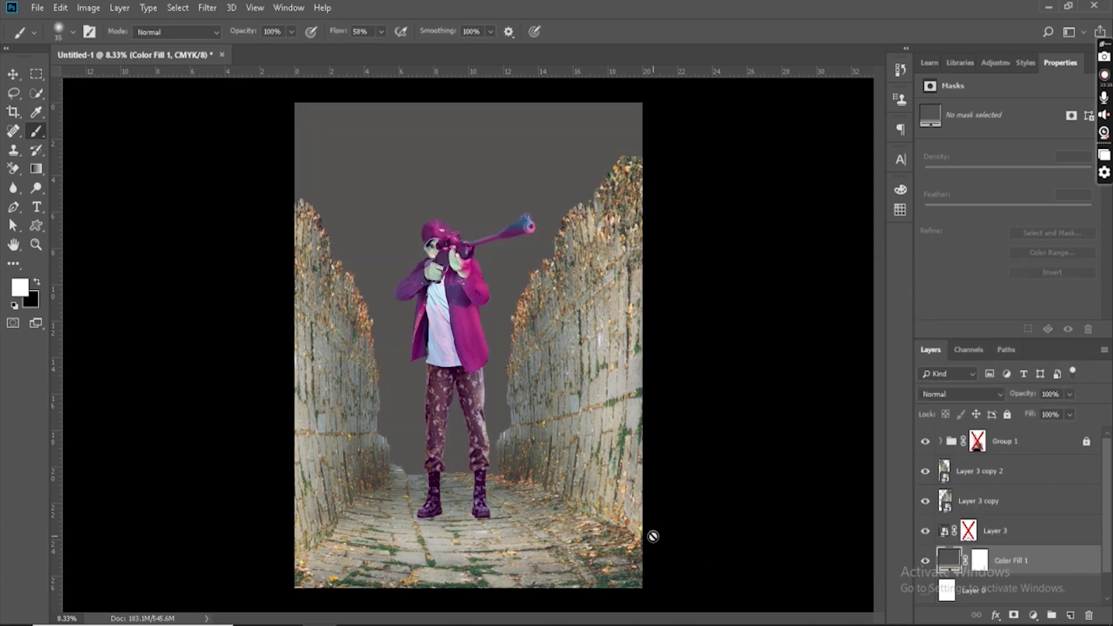
Step: Place Pexels image 1558916 from the file folder above the colour fill, and scale and position it
key("alt+Tab")
scroll(706, 467, "up", 5)
left_click_drag(717, 351, 152, 460)
left_click_drag(470, 439, 480, 384)
left_click_drag(632, 529, 564, 486)
left_click_drag(522, 460, 515, 472)
left_click_drag(586, 481, 757, 609)
mouse_move(593, 523)
left_mouse_down()
mouse_move(553, 539)
mouse_move(552, 519)
left_mouse_up()
key("Return")
Step: Place the cloudy sky photo, Pexels image 2182040, from the file folder behind the walls
key("alt+Tab")
left_click_drag(874, 470, 528, 558)
key("Return")
Step: Change the solid colour fill to black and set the cloudy sky layer's opacity to 100%
scroll(997, 596, "down", 3)
left_click_drag(1032, 398, 1001, 399)
double_click(945, 531)
left_click_drag(717, 455, 716, 497)
key("Return")
left_click(1015, 473)
left_click_drag(1023, 395, 1061, 394)
Step: Try the blend modes from Dissolve to Luminosity on the cloudy sky layer and return it to Normal
scroll(974, 395, "down", 1)
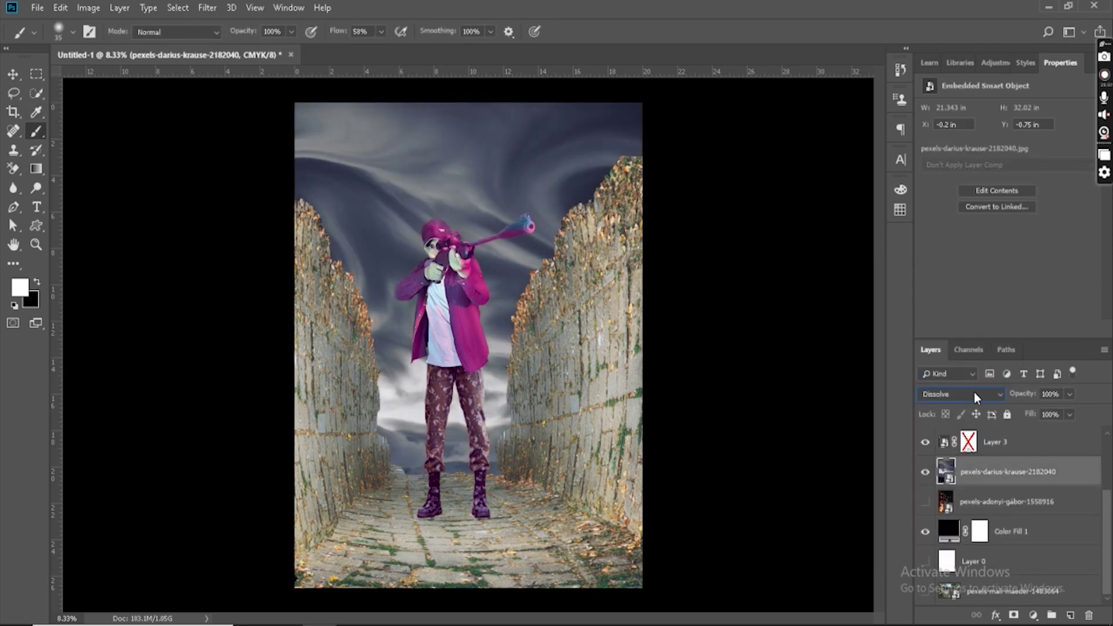
scroll(974, 394, "down", 20)
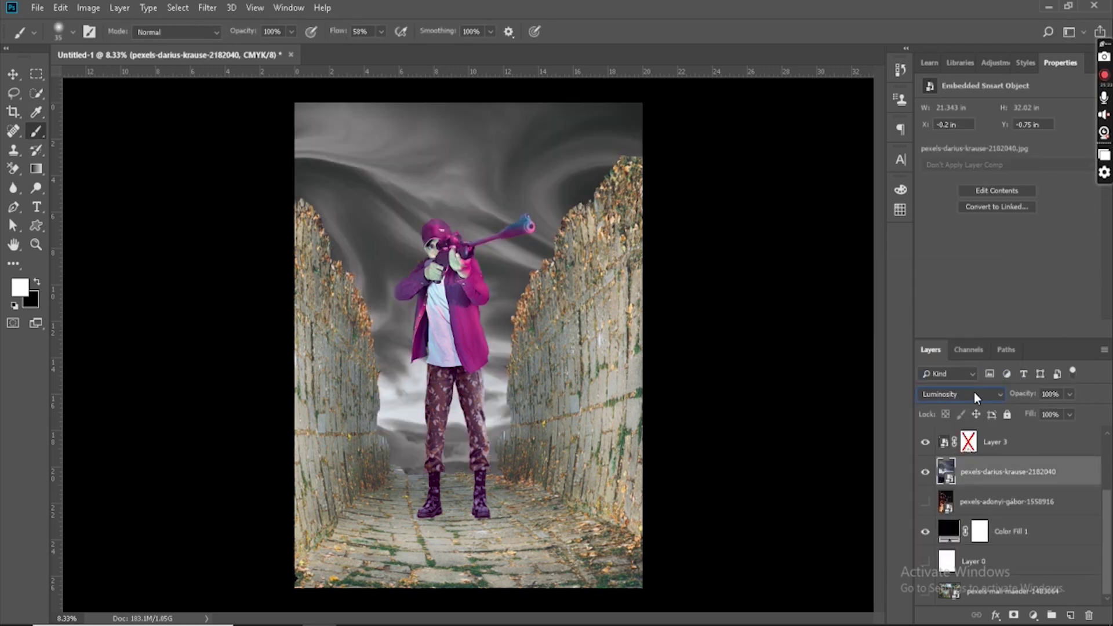
scroll(974, 394, "up", 20)
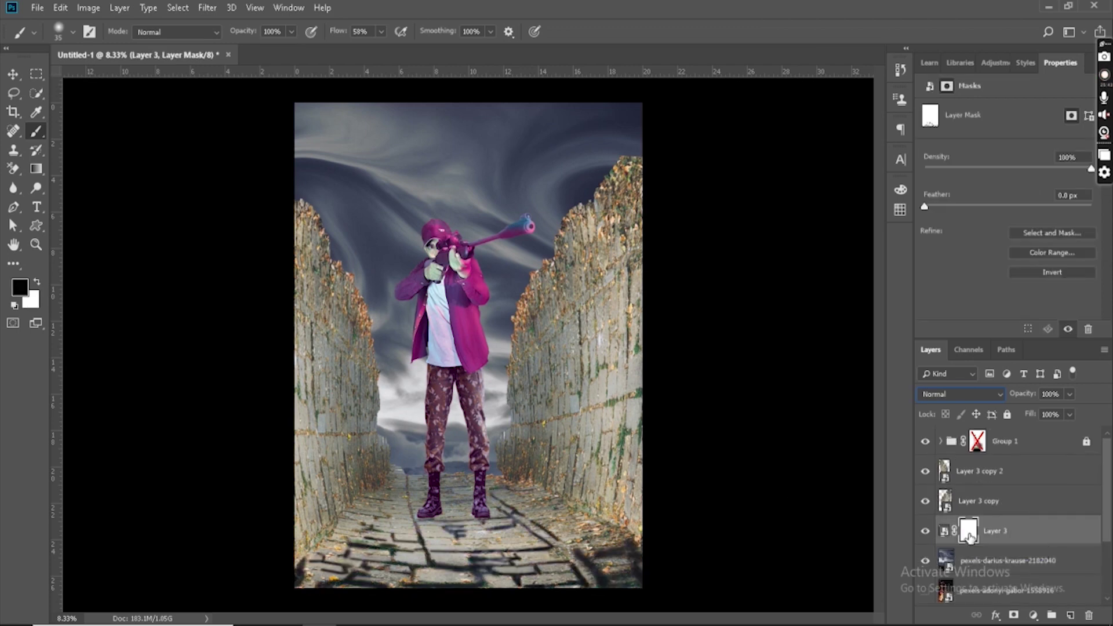
Step: Delete the path layer's mask and add a white mask to Layer 3 copy 2
right_click(969, 538)
left_click(1010, 425)
left_click(980, 471)
left_click(1014, 614)
Step: Enlarge the brush to 1000 px and undo a test dab on Layer 3 copy 2's mask
key("bracketright")
key("bracketright")
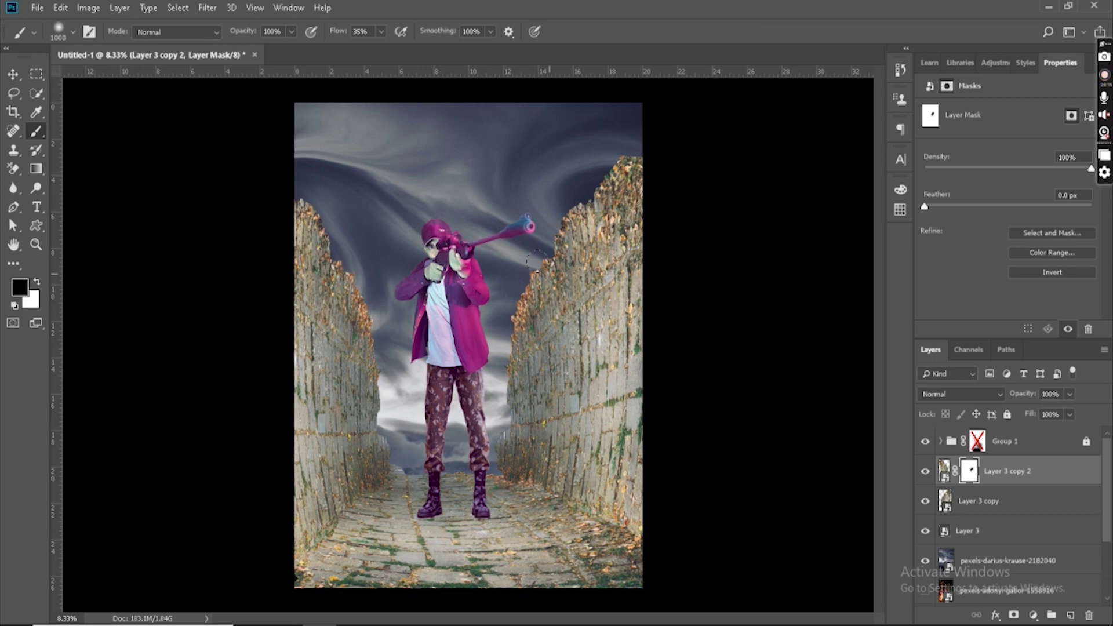
key("ctrl+z")
left_click(924, 472)
left_click(925, 471)
Step: Add a mask to Layer 3 copy, paint out the right wall's inner edge softly, and hide the cloudy sky layer
left_click(979, 501)
left_click(1013, 615)
mouse_move(503, 323)
left_mouse_down()
mouse_move(618, 149)
mouse_move(599, 144)
mouse_move(590, 205)
mouse_move(621, 154)
mouse_move(490, 310)
mouse_move(511, 394)
mouse_move(498, 469)
left_mouse_up()
left_click(925, 561)
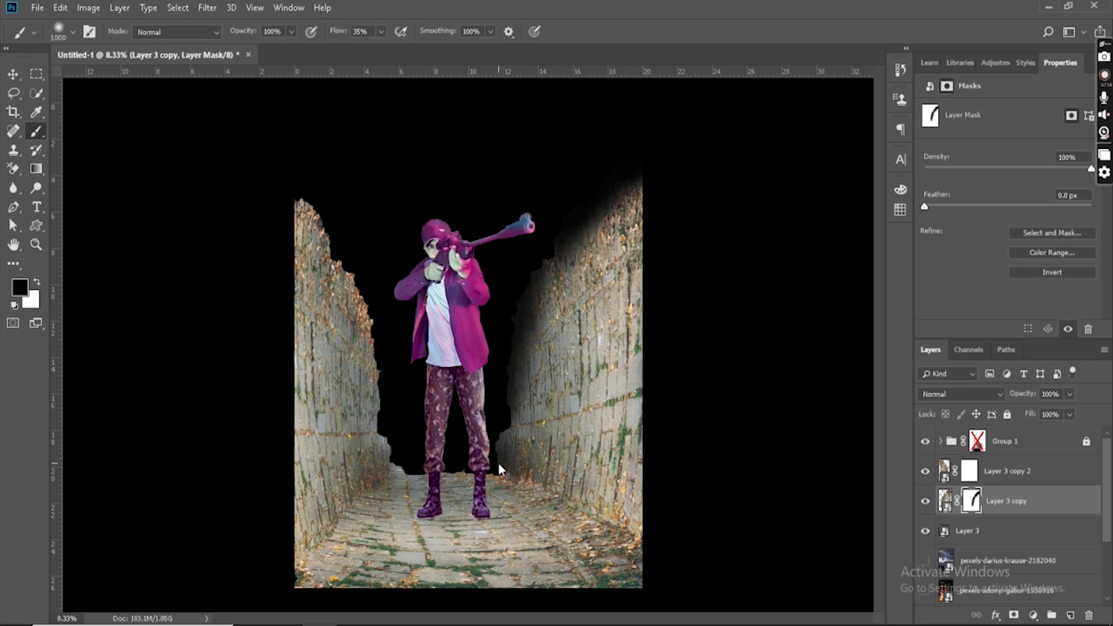
left_click_drag(510, 422, 501, 306)
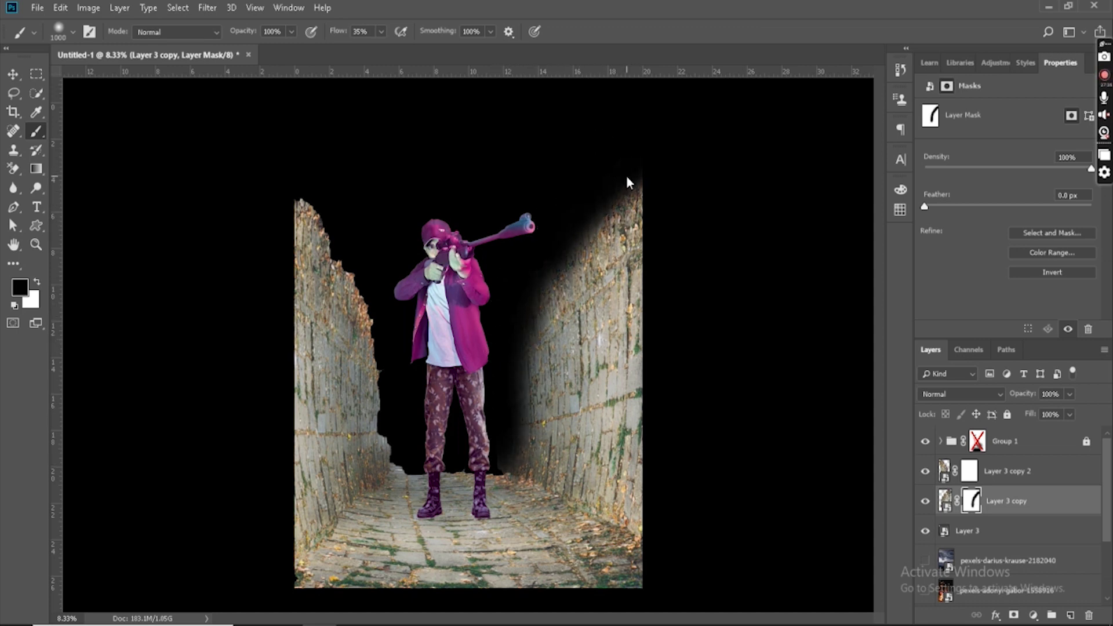
Step: Fade the left wall's top and inner edge by painting black on its mask with a larger brush
left_click(969, 470)
key("]")
mouse_move(273, 180)
left_mouse_down()
mouse_move(324, 270)
mouse_move(295, 182)
mouse_move(371, 417)
mouse_move(348, 318)
mouse_move(384, 416)
mouse_move(360, 447)
mouse_move(460, 444)
left_mouse_up()
Step: Add a mask to the path layer and fade the path's far end into darkness behind the man's boots
left_click(968, 536)
left_click(1014, 615)
key("alt+bracketright")
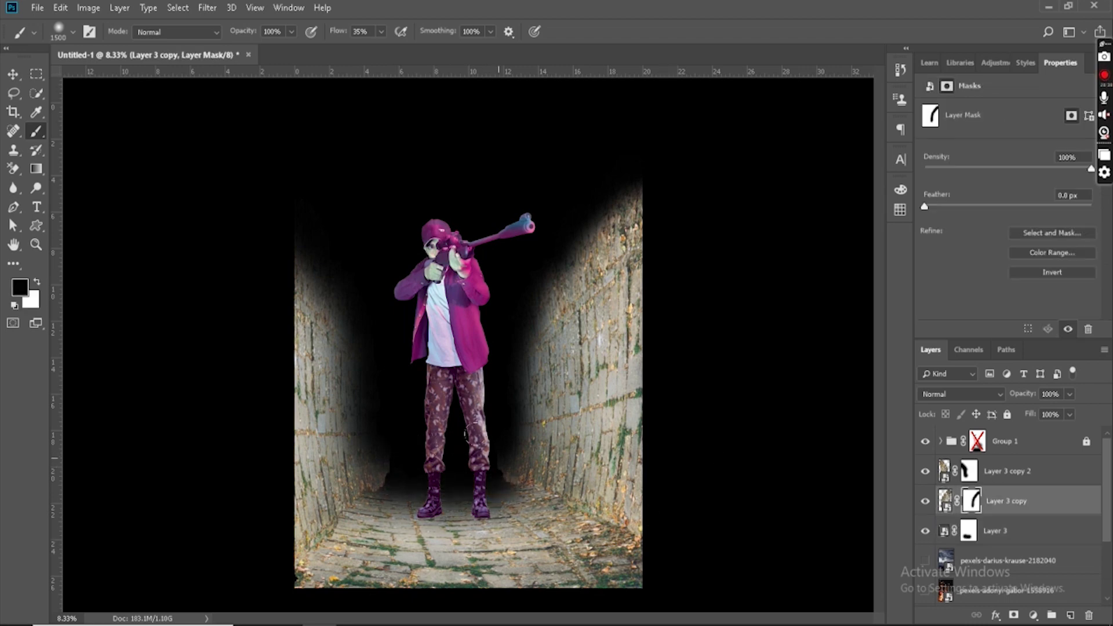
key("alt+bracketright")
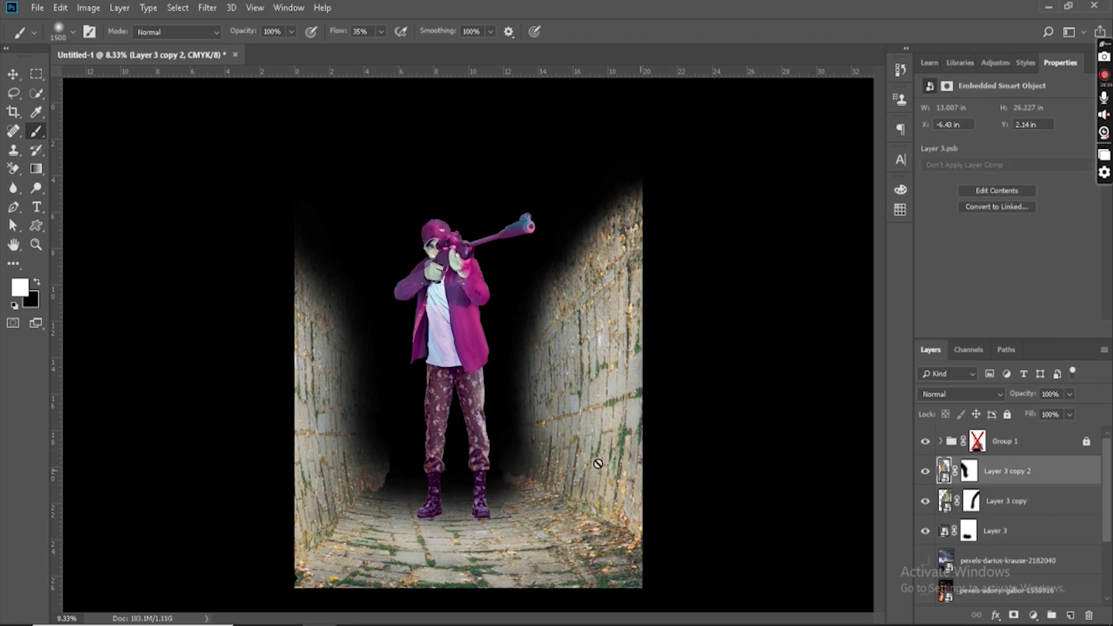
Step: Reduce the brush to 400 px and mask out the leftover hard edge at the left wall's far base
key("ctrl+plus")
key("ctrl+plus")
key("ctrl+plus")
key("bracketleft")
key("bracketleft")
key("bracketleft")
key("bracketleft")
left_click(235, 405)
key("x")
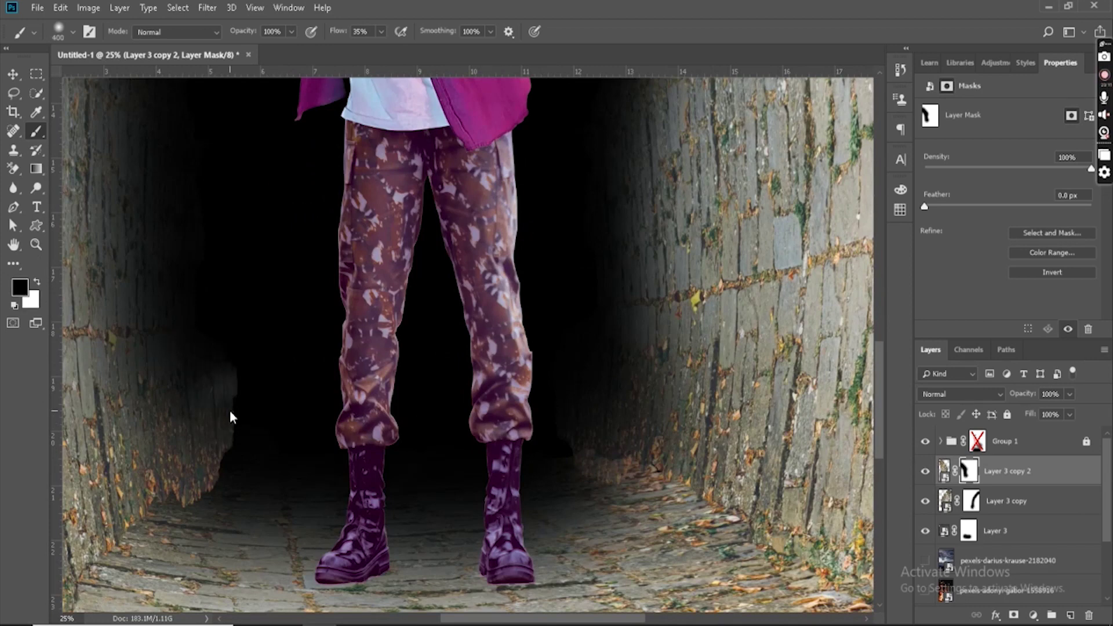
Step: Mask out the remaining stones and leaves at the right wall's far base on the path and right wall masks
left_click(965, 503)
left_click_drag(603, 452, 616, 446)
key("ctrl+z")
left_click(969, 505)
left_click(964, 532)
left_click_drag(623, 502, 651, 475)
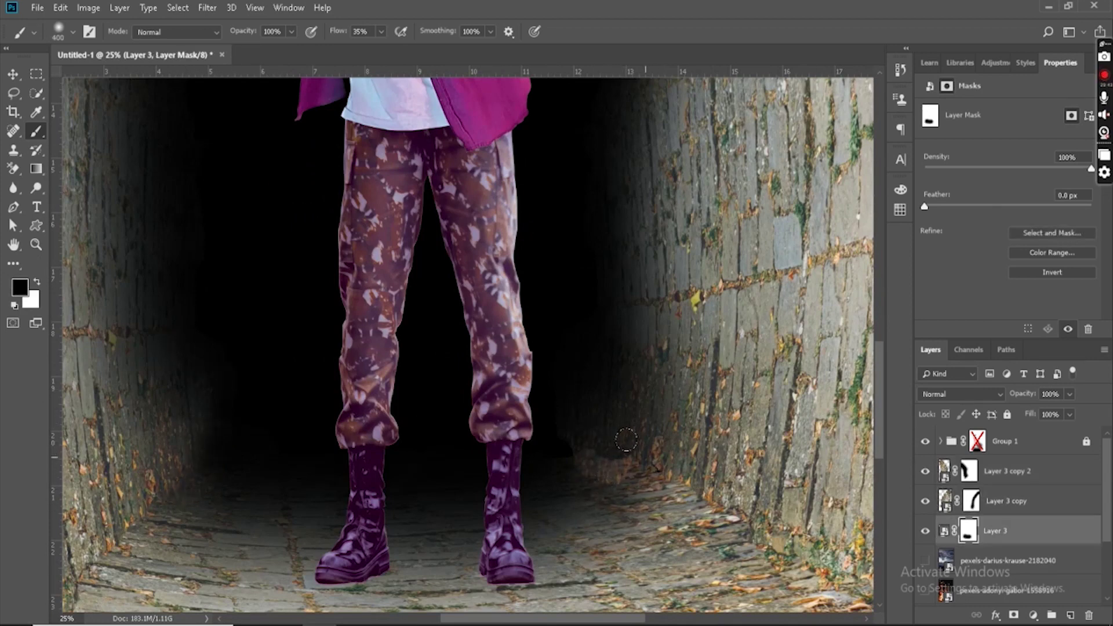
left_click(969, 502)
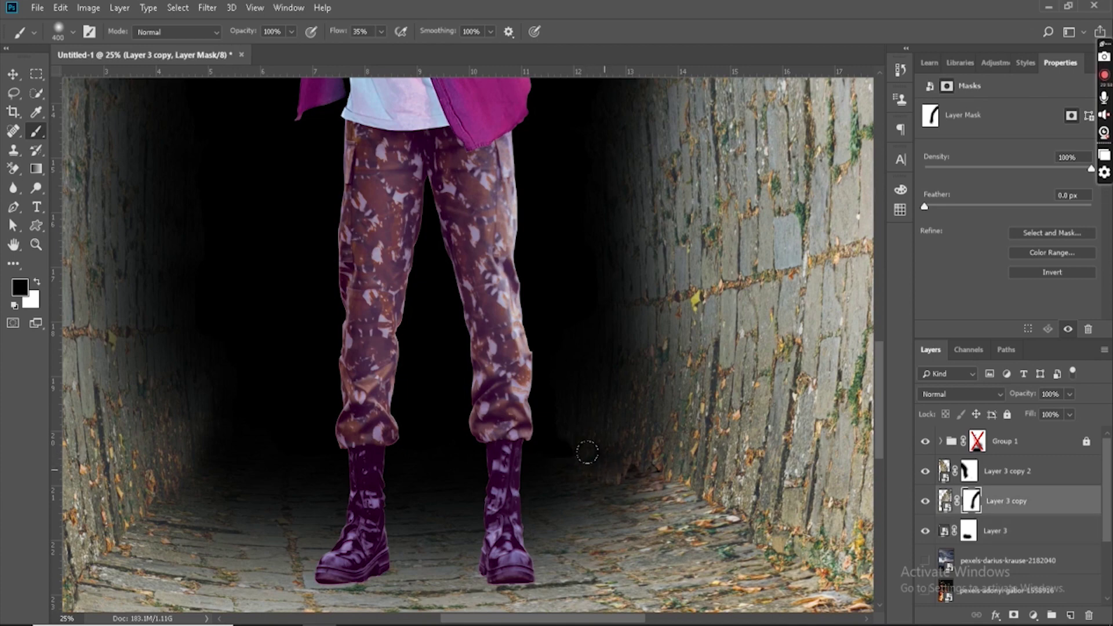
key("alt+bracketleft")
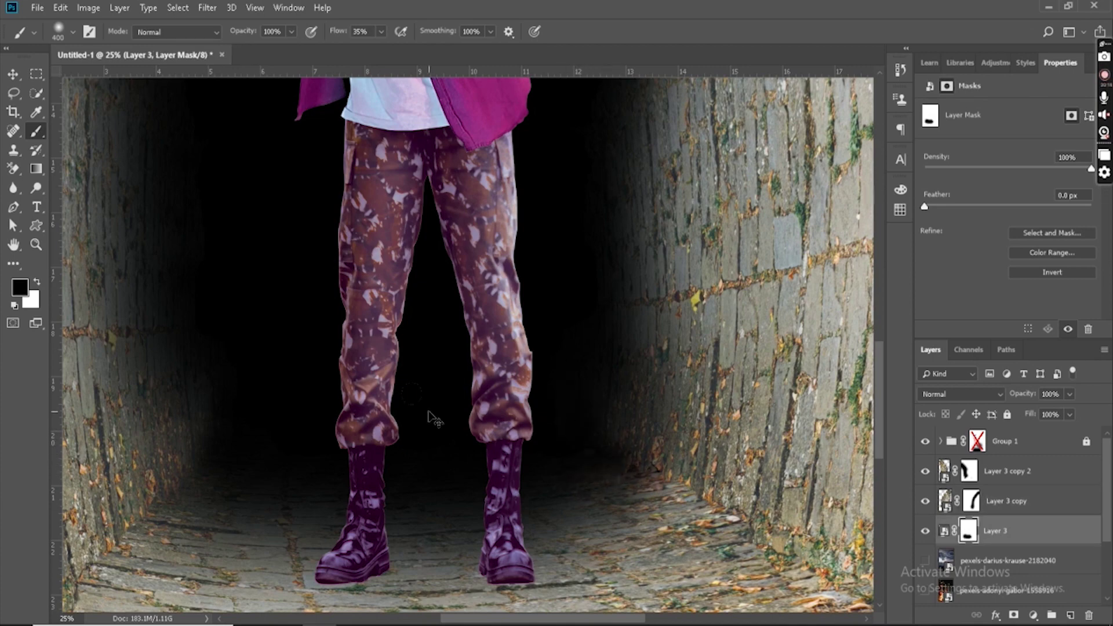
Step: Unlock the rifleman's group, enlarge it and reposition it so the boots stand slightly lower on the path
key("ctrl+minus")
key("ctrl+minus")
key("ctrl+minus")
key("alt+bracketright")
key("alt+bracketright")
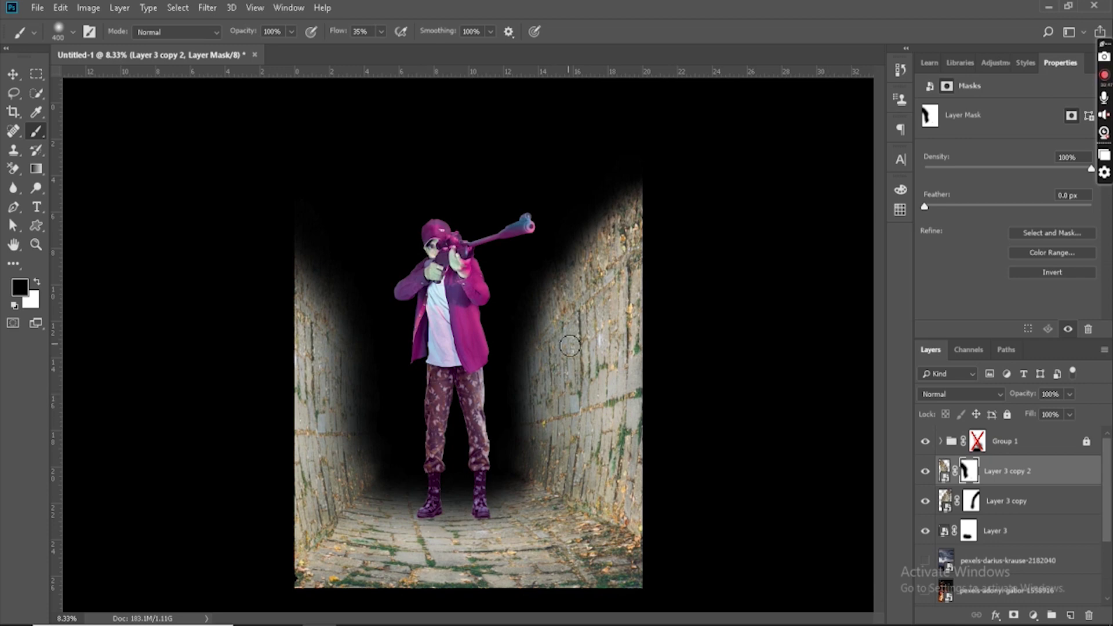
left_click(940, 441)
left_click(988, 590)
key("v")
left_click(949, 441)
left_click_drag(562, 173, 639, 98)
left_click_drag(481, 305, 485, 348)
left_click_drag(608, 584, 597, 554)
left_click_drag(495, 482, 472, 489)
key("Return")
left_click(958, 441)
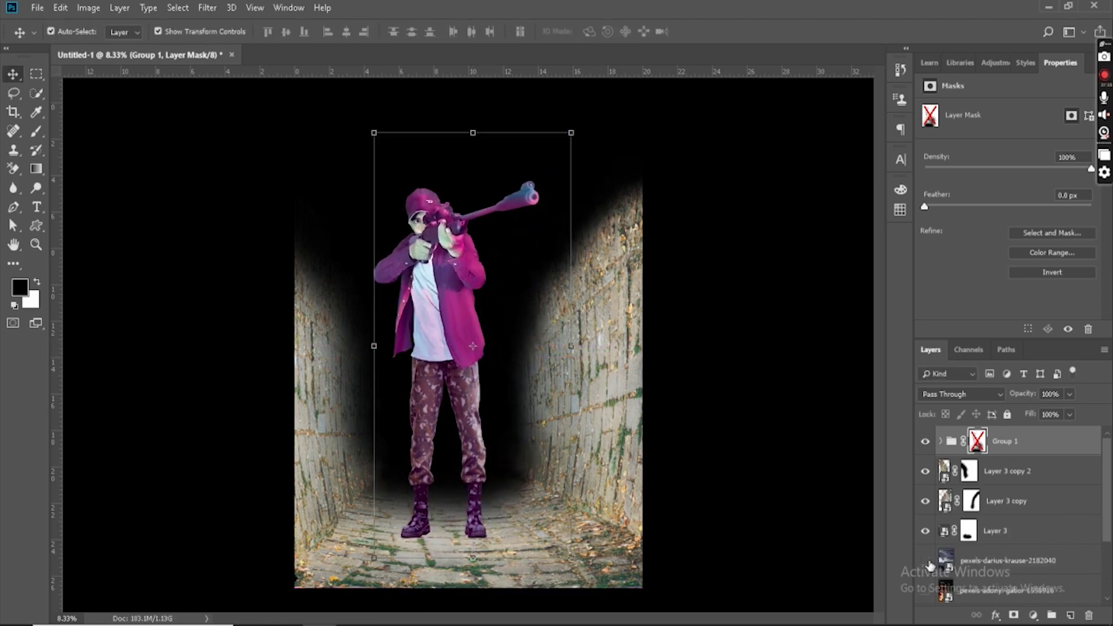
Step: Delete the unused hidden Pexels photo layers beneath the path layer
scroll(998, 556, "down", 3)
left_click(1011, 500)
left_click(1014, 478, "shift")
key("Delete")
Step: Place the smoke photo pexels-cottonbro-studio-9665180 beneath the path layer and scale it to extend past the poster behind the man
left_click(558, 624)
scroll(738, 387, "down", 3)
scroll(739, 387, "down", 4)
left_click_drag(876, 221, 144, 436)
left_click_drag(651, 227, 559, 147)
left_click_drag(700, 352, 619, 114)
left_click_drag(585, 528, 703, 624)
left_click_drag(583, 509, 491, 342)
left_click_drag(491, 342, 499, 295)
key("ctrl+minus")
key("ctrl+minus")
Step: Warp the smoke photo so it bulges outward and its lower edge curves behind the man's boots
left_click(432, 31)
left_click_drag(463, 122, 462, 203)
left_click_drag(442, 351, 442, 366)
left_click_drag(368, 338, 339, 330)
left_click_drag(545, 322, 565, 303)
left_click_drag(478, 216, 475, 183)
left_click_drag(406, 238, 389, 226)
left_click_drag(419, 440, 391, 495)
left_click_drag(512, 411, 534, 394)
left_click_drag(481, 442, 489, 460)
key("Return")
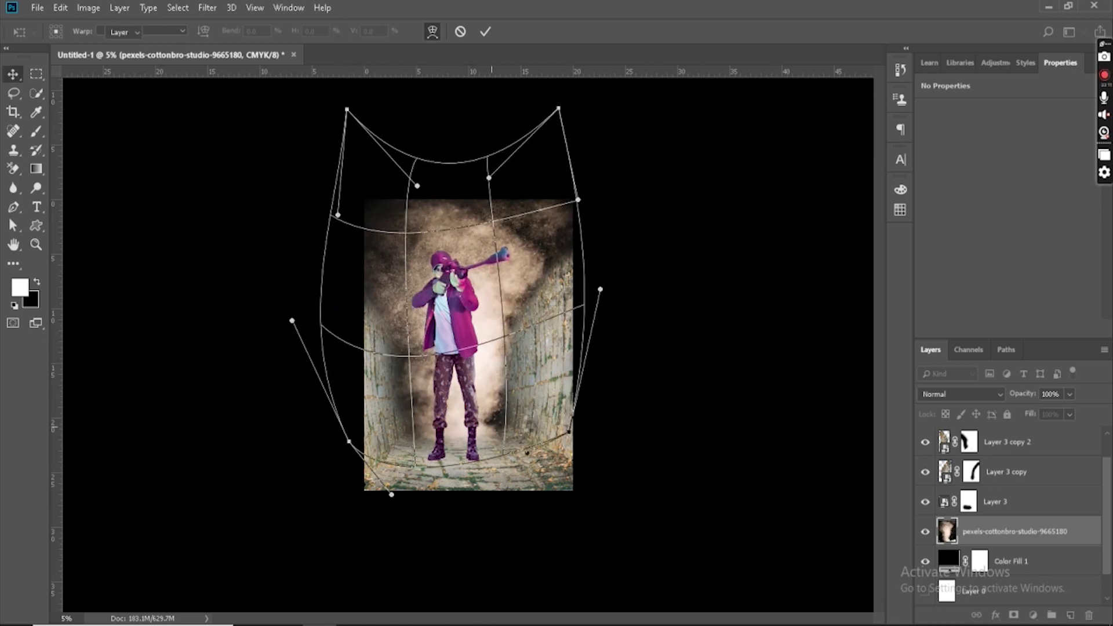
left_click(486, 31)
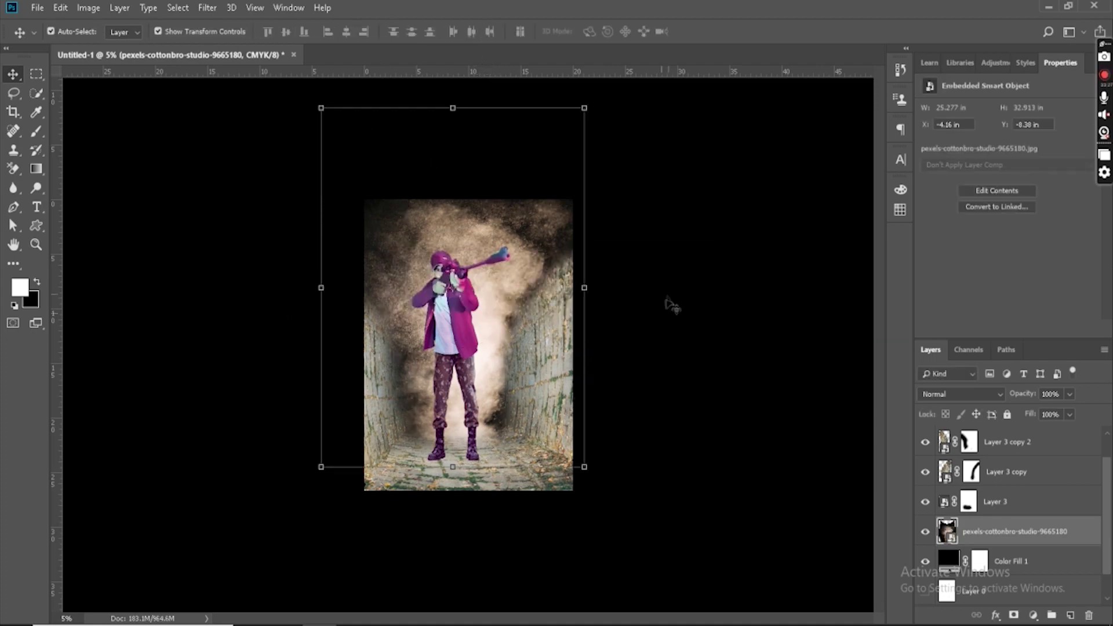
Step: Compare blend modes on the smoke layer, set it to Pin Light and add a layer mask to it
key("ctrl+0")
left_click(1009, 533)
scroll(961, 394, "down", 11)
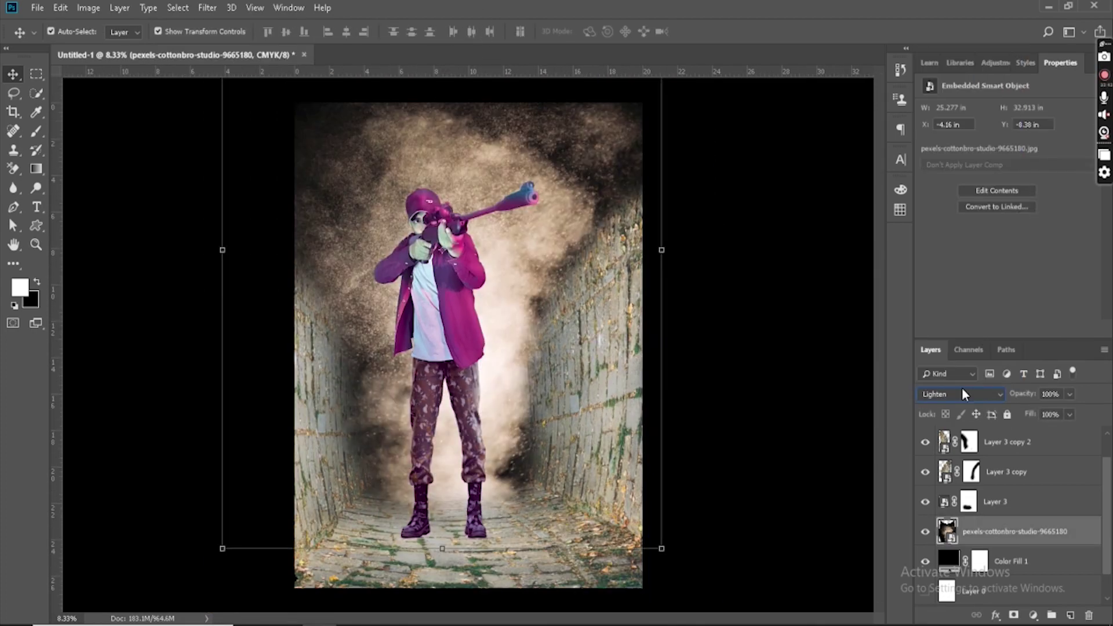
scroll(963, 395, "down", 4)
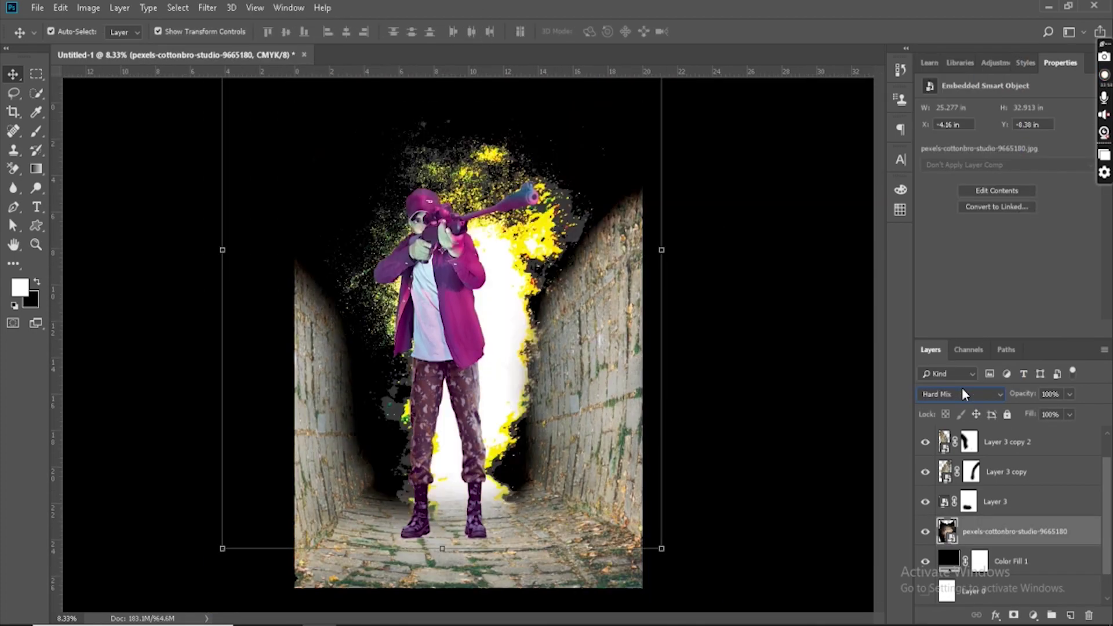
key("ctrl+minus")
key("Down")
key("Down")
key("Down")
key("Down")
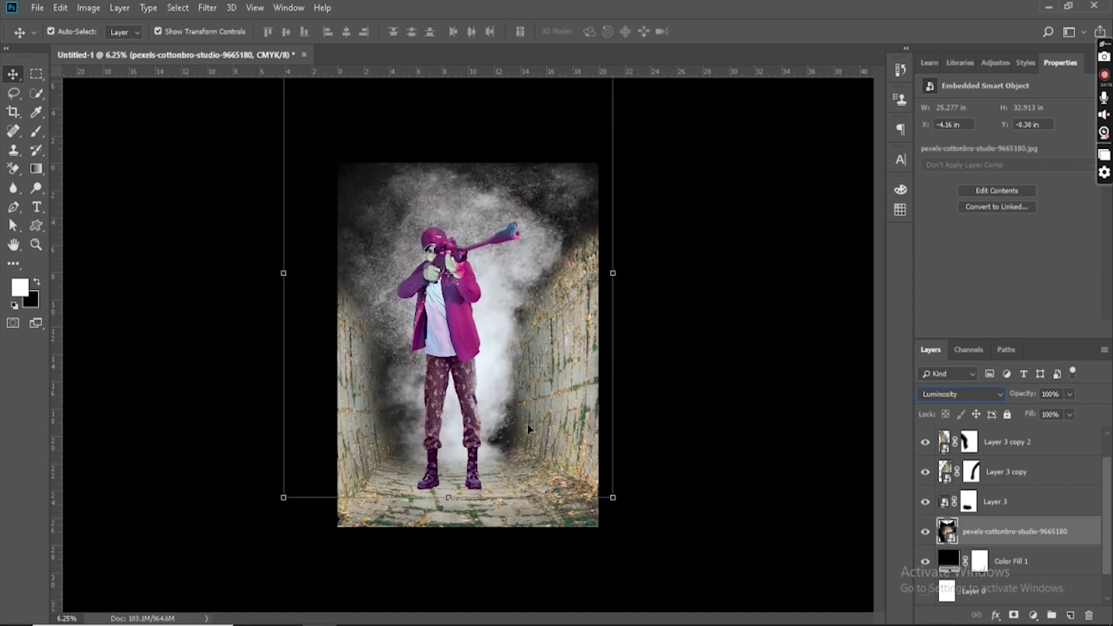
key("Up")
key("Up")
key("Up")
key("Up")
key("Up")
key("Up")
key("Up")
key("Up")
key("Up")
key("Up")
left_click(1007, 471)
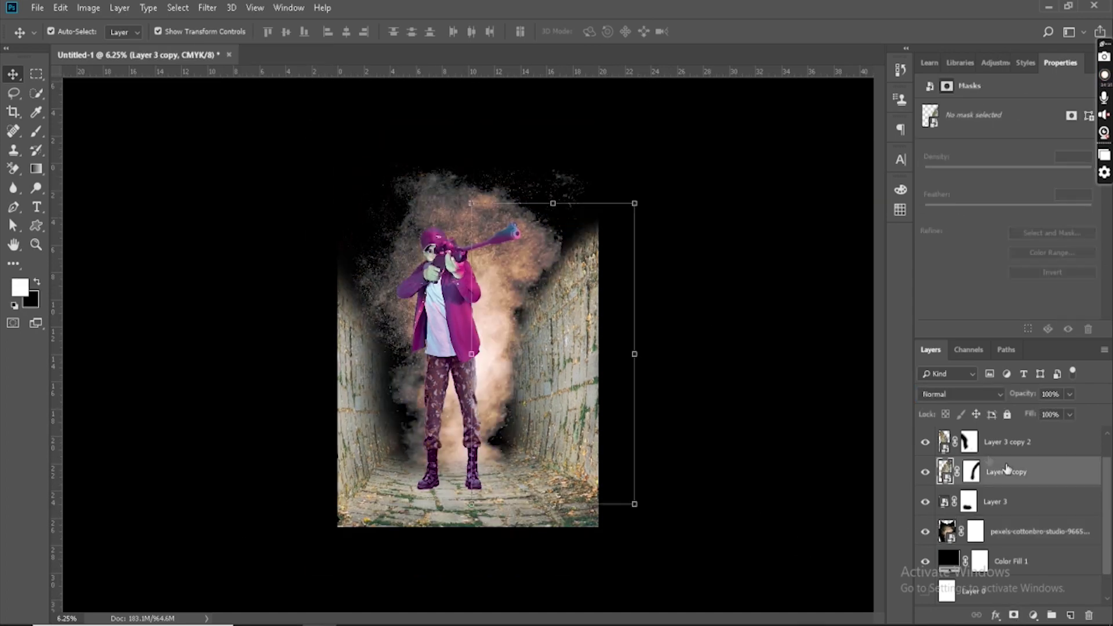
left_click(1015, 531)
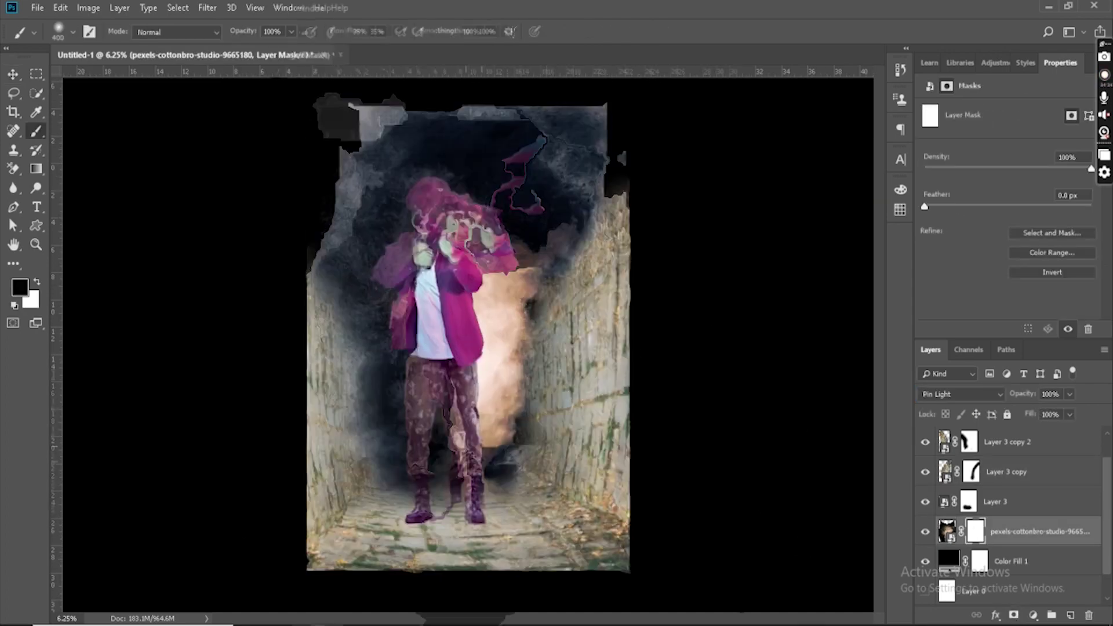
Step: Brush black on the smoke layer's mask to soften the smoke beside the right wall
key("ctrl+plus")
key("ctrl+plus")
left_click_drag(568, 394, 558, 426)
scroll(1006, 494, "down", 1)
scroll(1006, 494, "up", 2)
Step: Group the path and both wall layers and name the group Walls
left_click(1015, 529)
left_click(1036, 472, "shift")
key("ctrl+g")
double_click(978, 466)
type("Walls")
key("Return")
key("v")
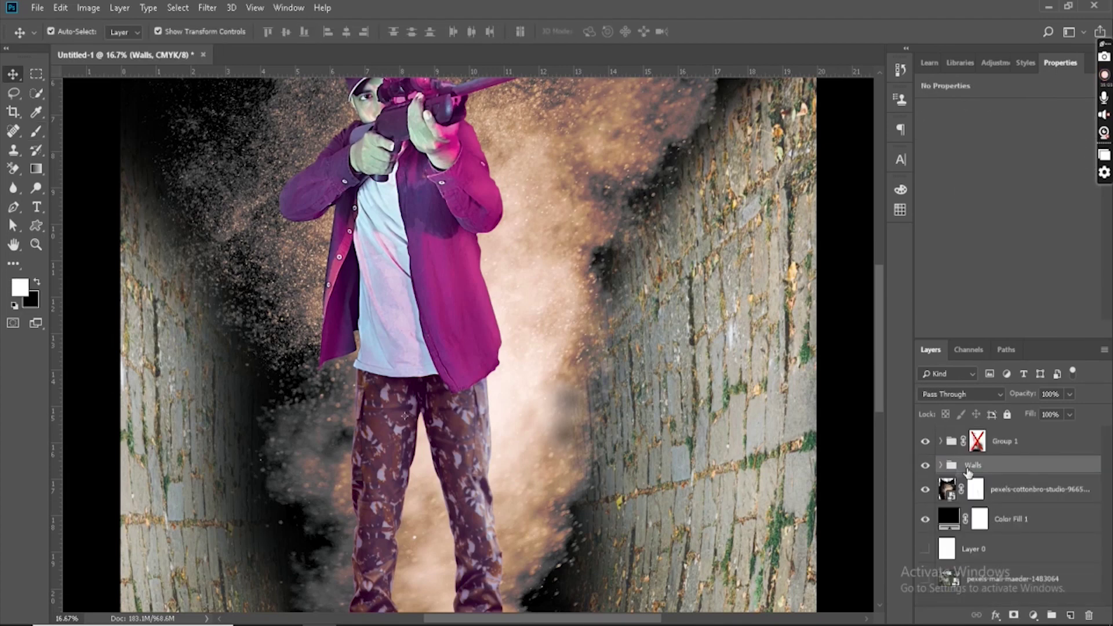
Step: Hide the Walls group and mask away the smoke's lower edge around the man's boots with a 900 px brush
left_click(925, 465)
key("ctrl+minus")
scroll(613, 467, "down", 4)
left_click(976, 490)
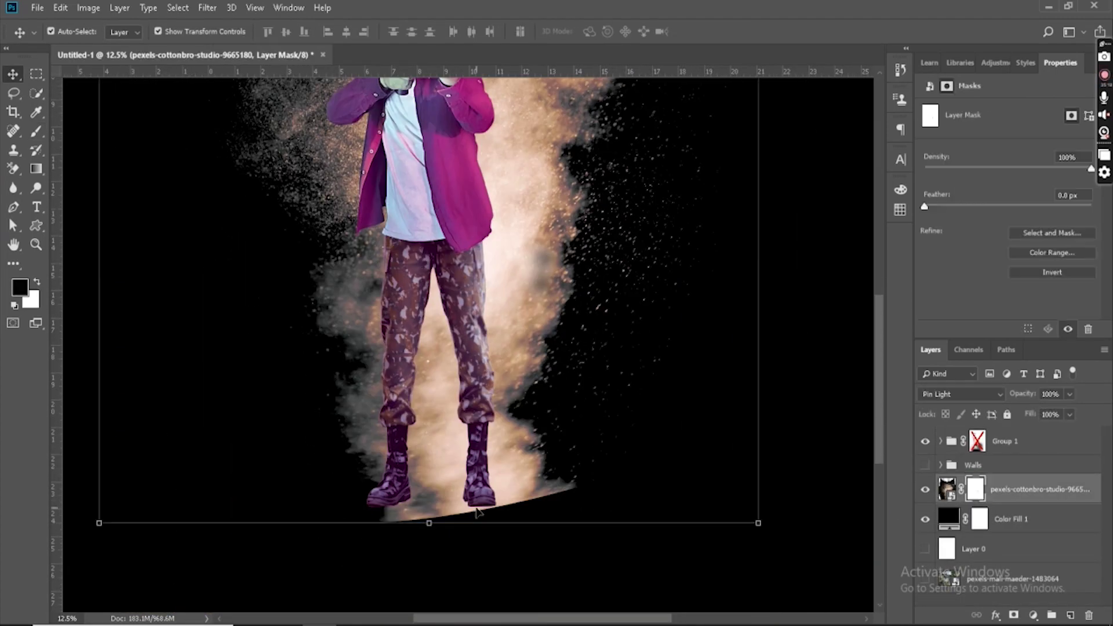
key("b")
key("bracketright")
key("bracketright")
key("bracketright")
key("bracketright")
key("bracketright")
mouse_move(553, 470)
left_mouse_down()
mouse_move(520, 520)
mouse_move(377, 511)
mouse_move(342, 496)
mouse_move(368, 463)
mouse_move(326, 427)
mouse_move(332, 273)
left_mouse_up()
mouse_move(525, 441)
left_mouse_down()
mouse_move(533, 348)
mouse_move(446, 451)
mouse_move(493, 383)
mouse_move(511, 440)
left_mouse_up()
Step: Show the Walls group again and mask out the remaining smoke around the man's lower legs
left_click(926, 465)
mouse_move(464, 399)
left_mouse_down()
mouse_move(456, 423)
mouse_move(547, 209)
mouse_move(499, 382)
left_mouse_up()
left_click_drag(371, 415, 433, 430)
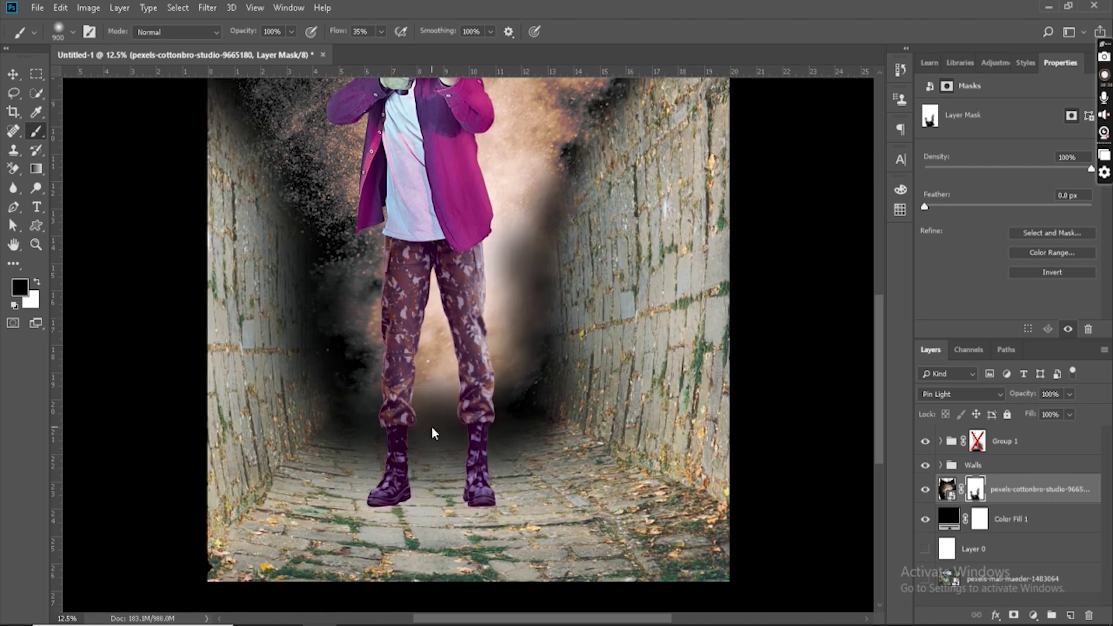
key("ctrl+minus")
key("ctrl+minus")
key("ctrl+minus")
left_click(430, 425)
Step: Expand the Walls group, hide both wall layers and fade the path's far right edge on its mask
left_click(940, 465)
left_click(926, 519)
left_click(926, 490)
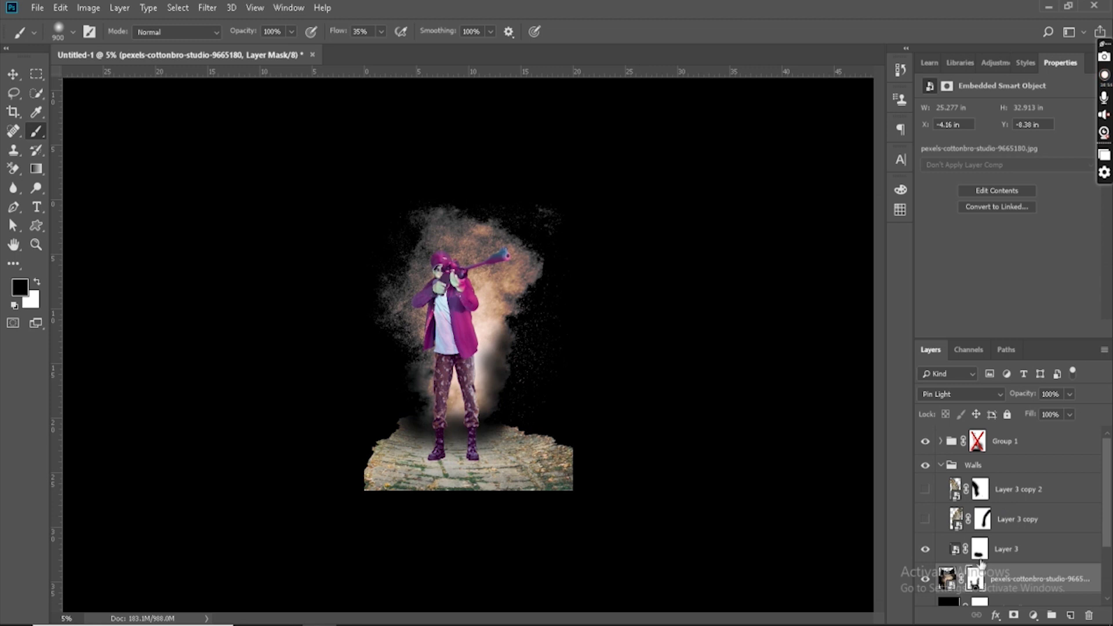
left_click(925, 520)
left_click(926, 519)
left_click(980, 549)
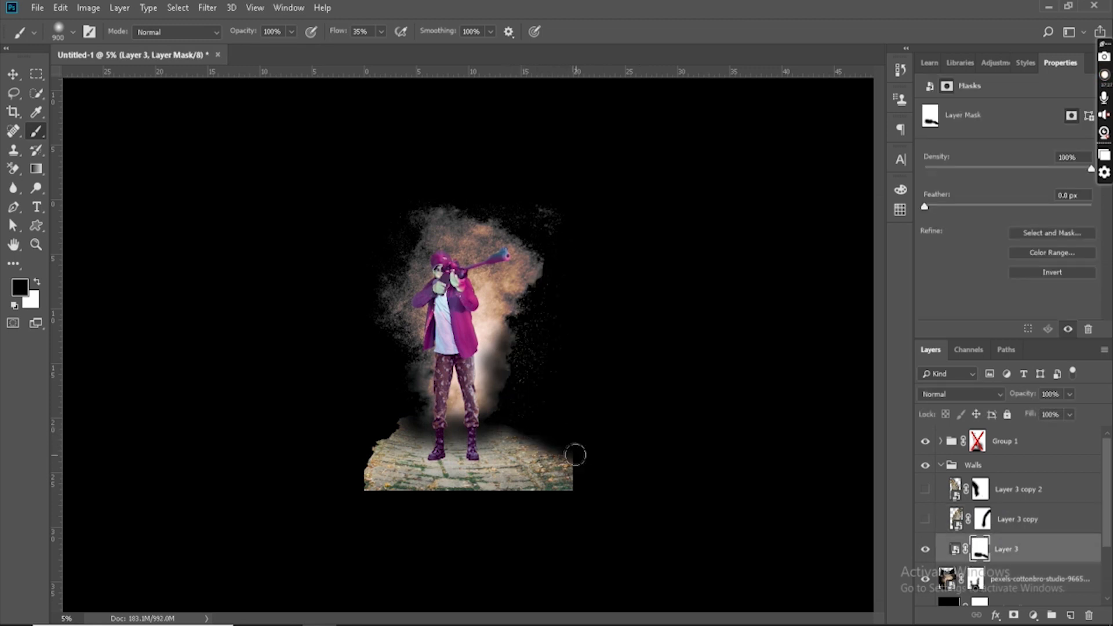
Step: Show both wall layers again and touch up the path's mask in white where it meets the right wall
left_click(925, 522)
left_click(956, 548)
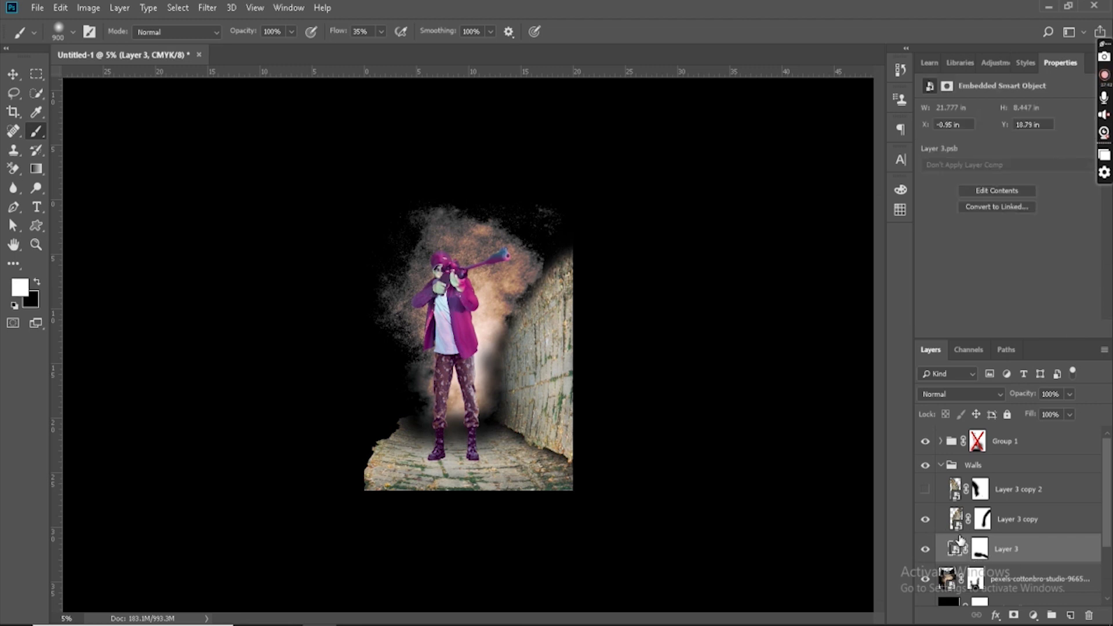
left_click(979, 549)
key("x")
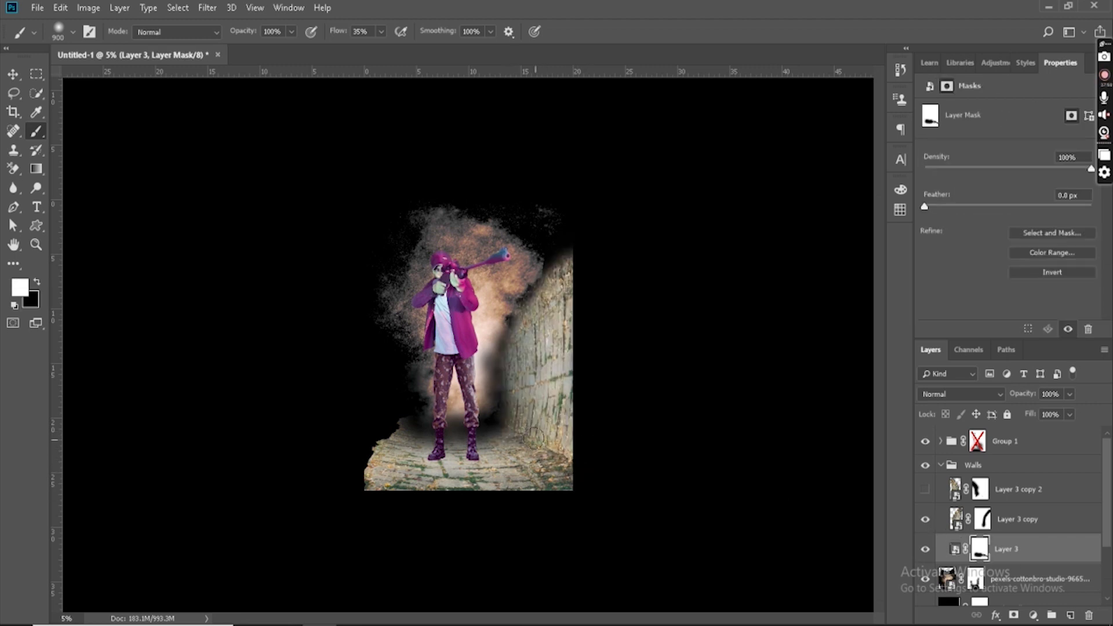
left_click(925, 490)
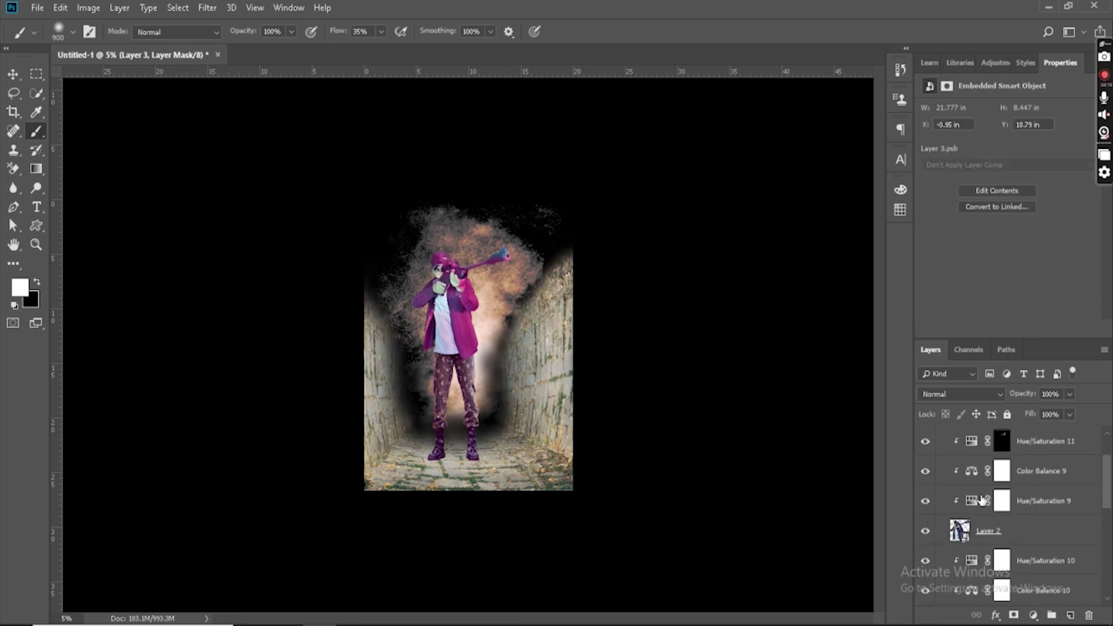
Step: Hide the Color Balance 9 and Hue/Saturation 11 adjustments on the man and compare his other adjustments on and off
left_click(925, 471)
scroll(925, 474, "up", 1)
left_click(926, 471)
left_click(926, 443)
left_click(927, 447)
left_click(927, 447)
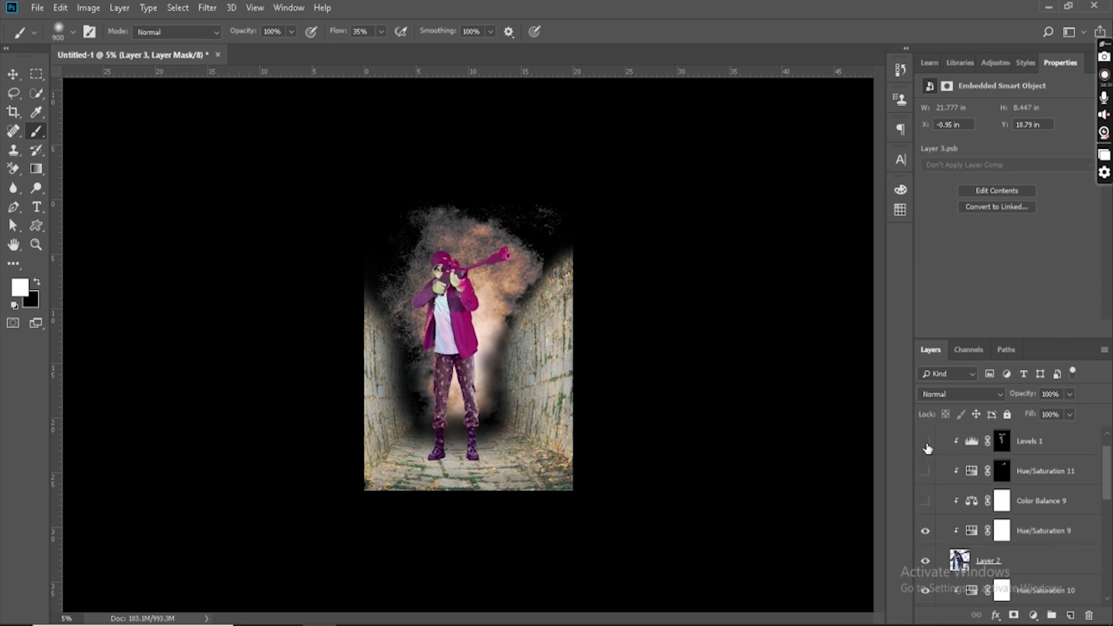
left_click(928, 447)
scroll(927, 450, "down", 2)
left_click(926, 475)
left_click(926, 531)
left_click(926, 532)
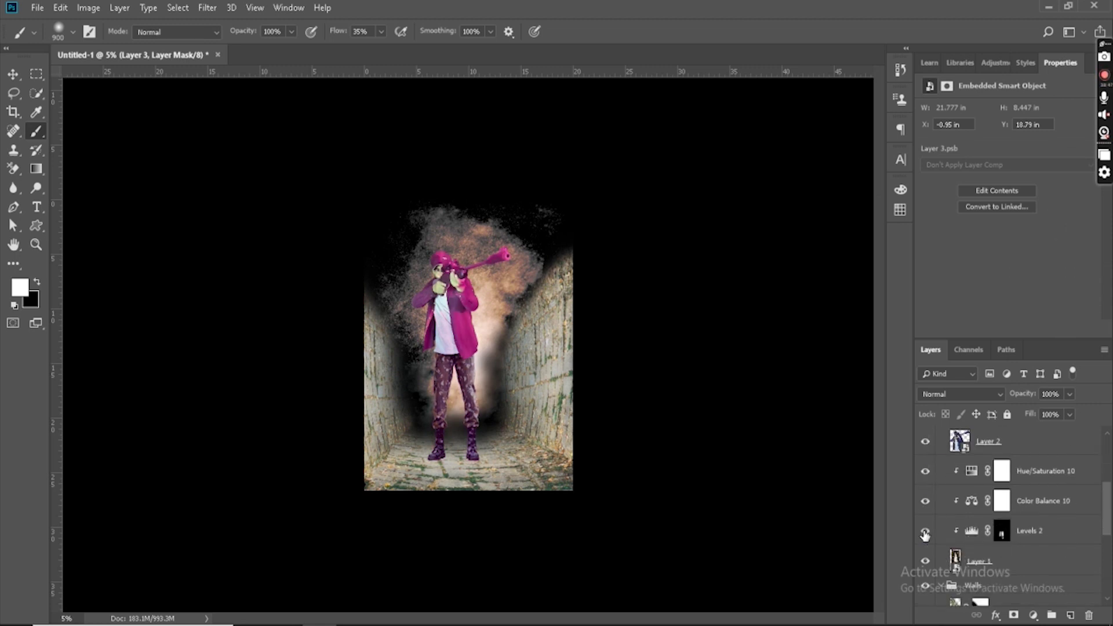
Step: Compare blend modes on the path layer and set it to Vivid Light
scroll(971, 492, "down", 3)
left_click(959, 395)
left_click(930, 75)
key("Down")
key("Down")
key("Down")
key("Down")
key("Down")
key("Down")
key("Down")
key("Down")
key("Down")
key("Down")
key("Down")
key("Down")
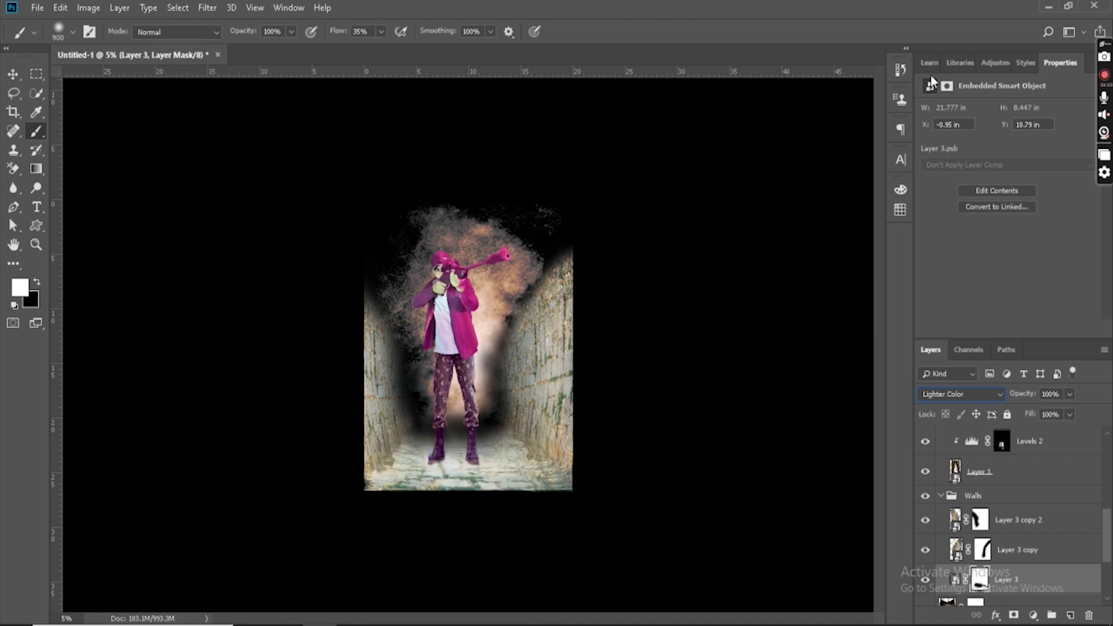
key("Down")
key("Down")
key("Down")
key("Down")
key("Down")
key("Down")
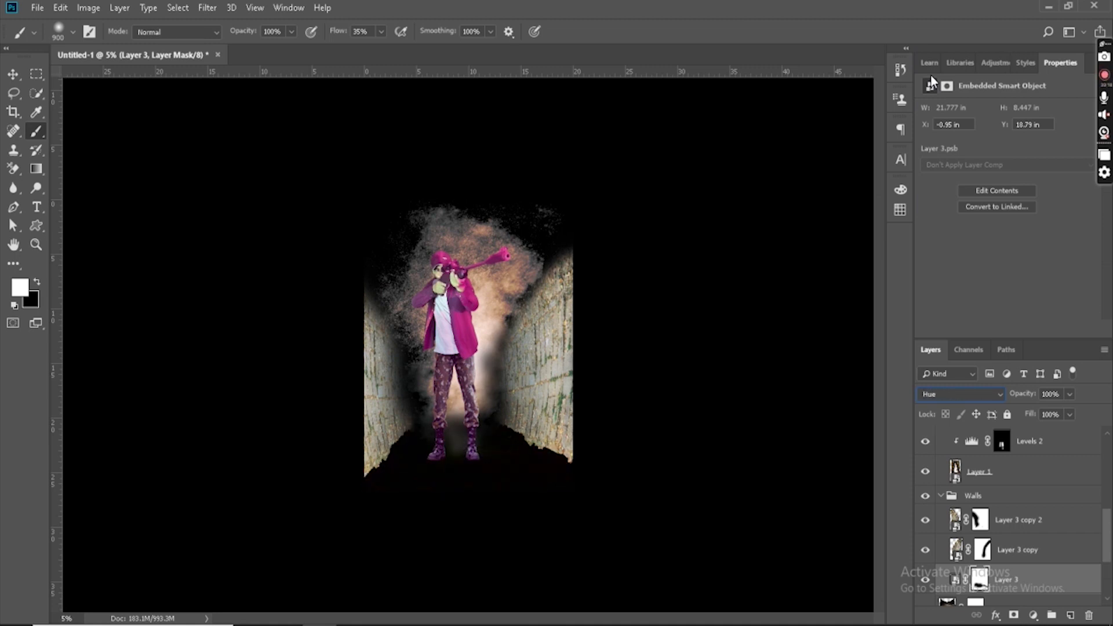
key("Down")
key("Down")
key("Down")
key("Down")
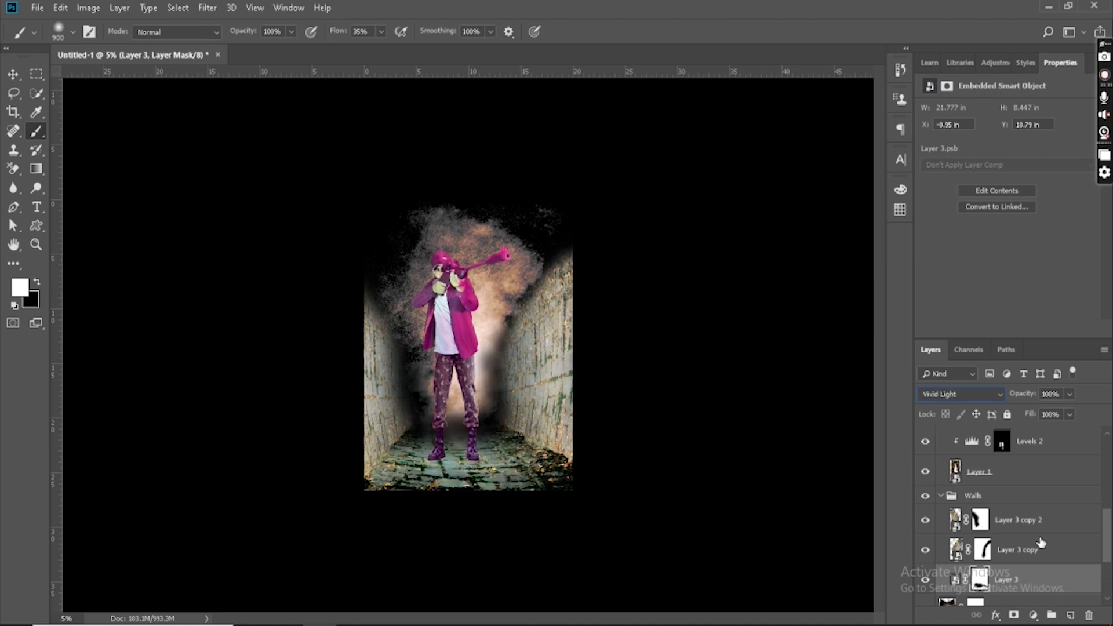
Step: Set the blend mode of the right and left wall layers to Vivid Light
left_click(1020, 550)
left_click(960, 394)
left_click(947, 227)
left_click(1020, 519)
left_click(960, 394)
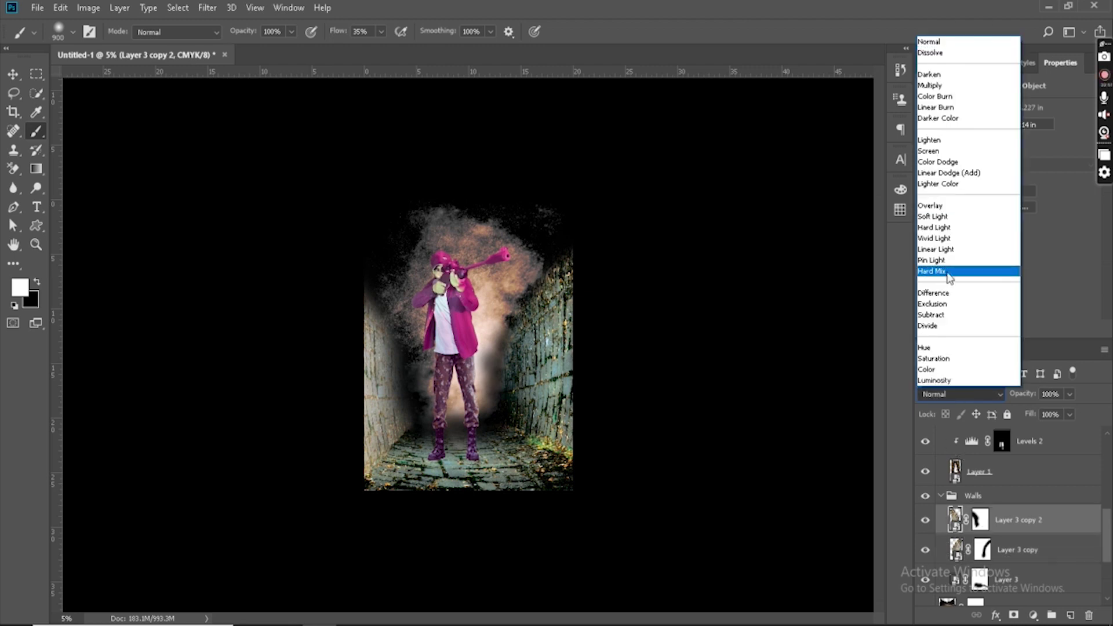
left_click(953, 239)
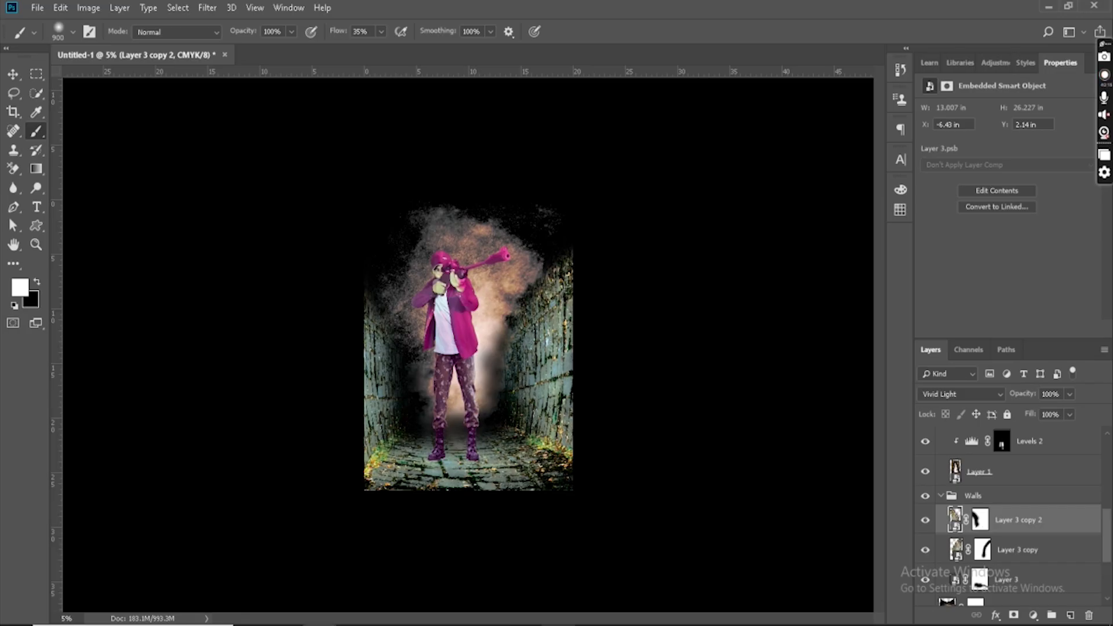
Step: Place the starry sky photo pexels-rolando-brando-2644734, then scale, tilt and position it over the poster's upper part
key("alt+Tab")
scroll(698, 390, "up", 3)
left_click_drag(713, 443, 173, 446)
left_click_drag(473, 432, 474, 427)
left_click_drag(526, 169, 706, 352)
left_click_drag(547, 351, 554, 198)
left_click_drag(361, 313, 373, 277)
left_click_drag(503, 263, 490, 293)
left_click_drag(607, 168, 663, 142)
Step: Warp the starry sky so its lower edge curves behind the walls, and move its layer below the smoke layer
left_click(432, 31)
left_click_drag(515, 273, 489, 327)
left_click_drag(394, 264, 391, 226)
left_click_drag(636, 236, 610, 173)
left_click_drag(458, 290, 461, 307)
left_click_drag(374, 216, 386, 204)
key("Return")
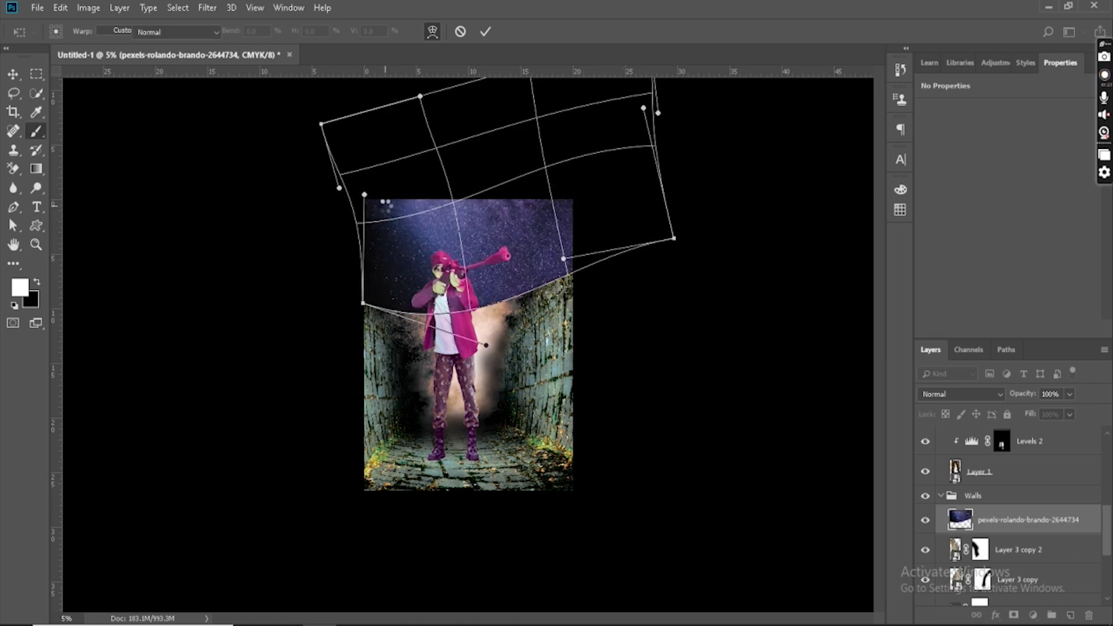
left_click_drag(1020, 521, 1014, 581)
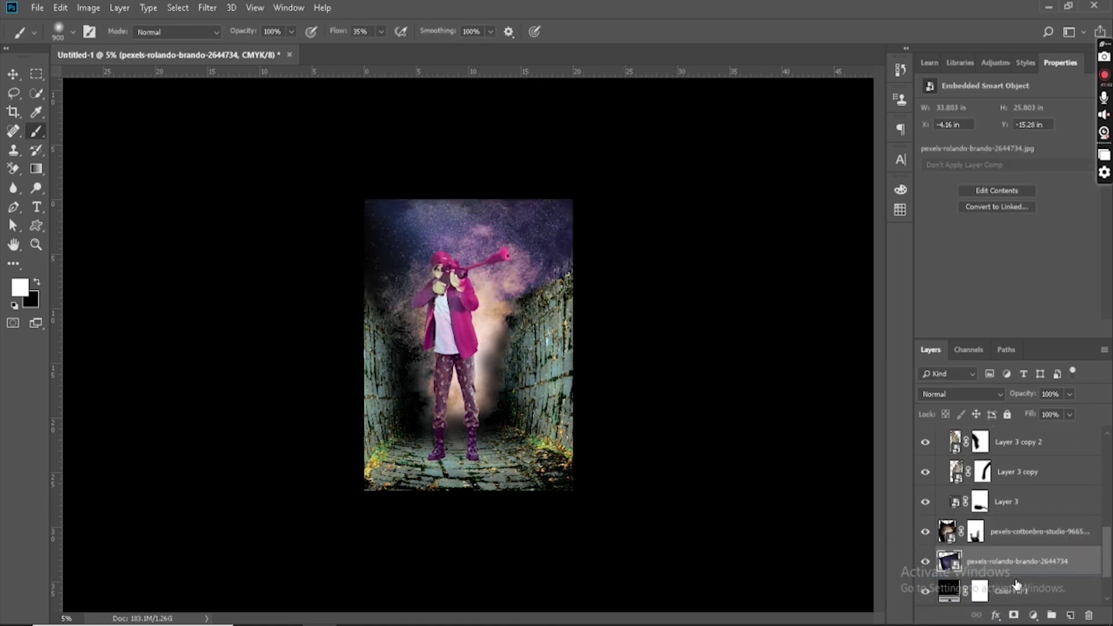
Step: Add a mask to the starry sky layer and fade its lower edge into the smoke with a 1300 px black brush
left_click(1014, 616)
left_click(947, 562)
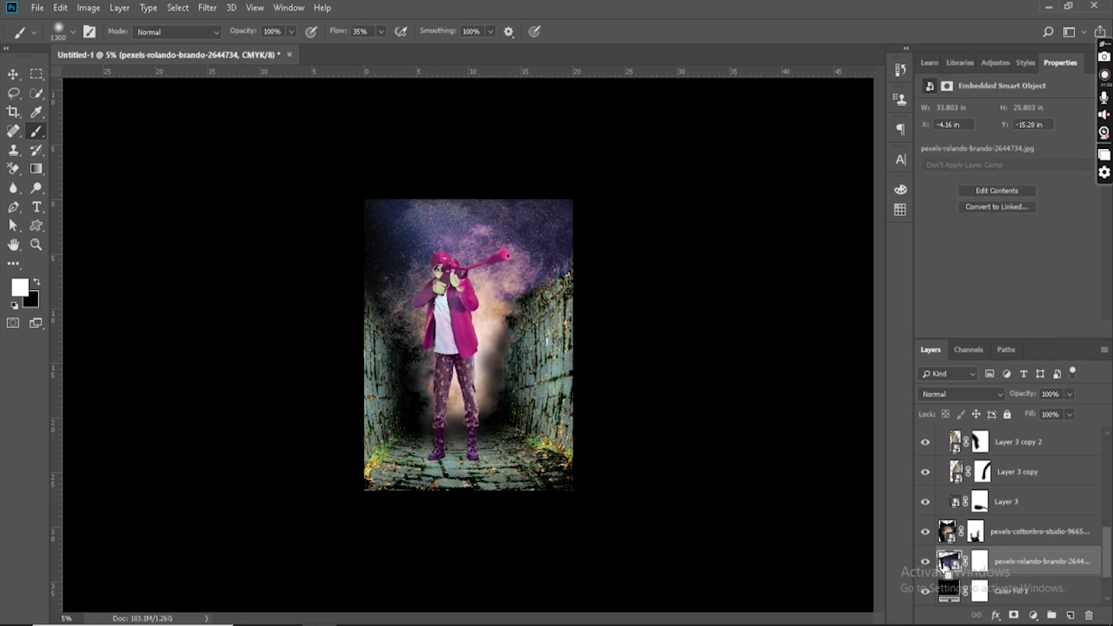
key("ctrl+backslash")
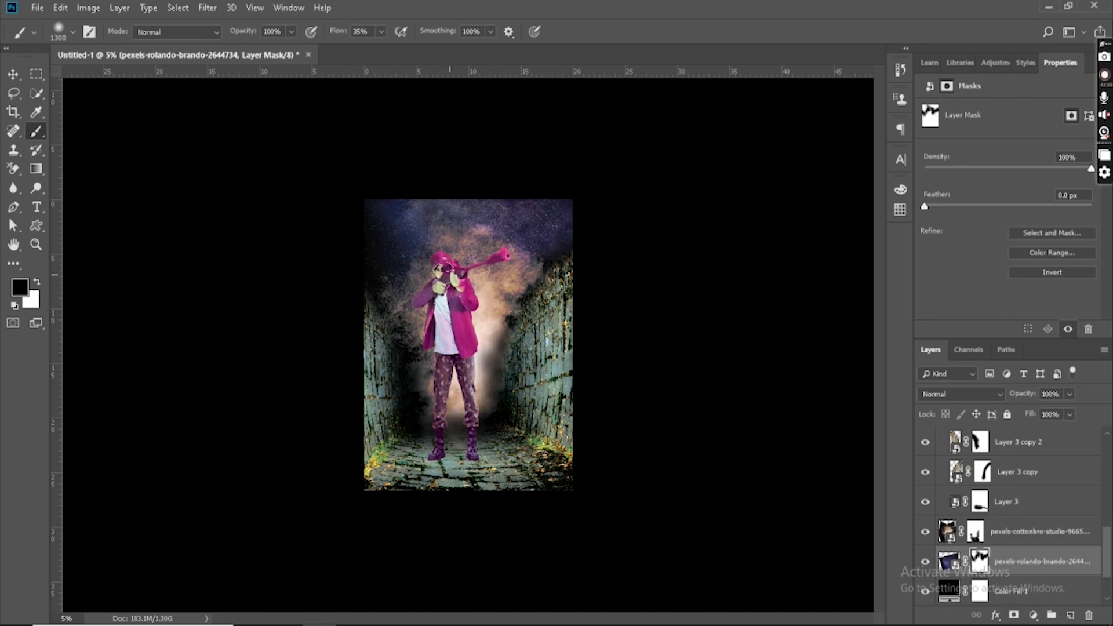
scroll(451, 280, "up", 3)
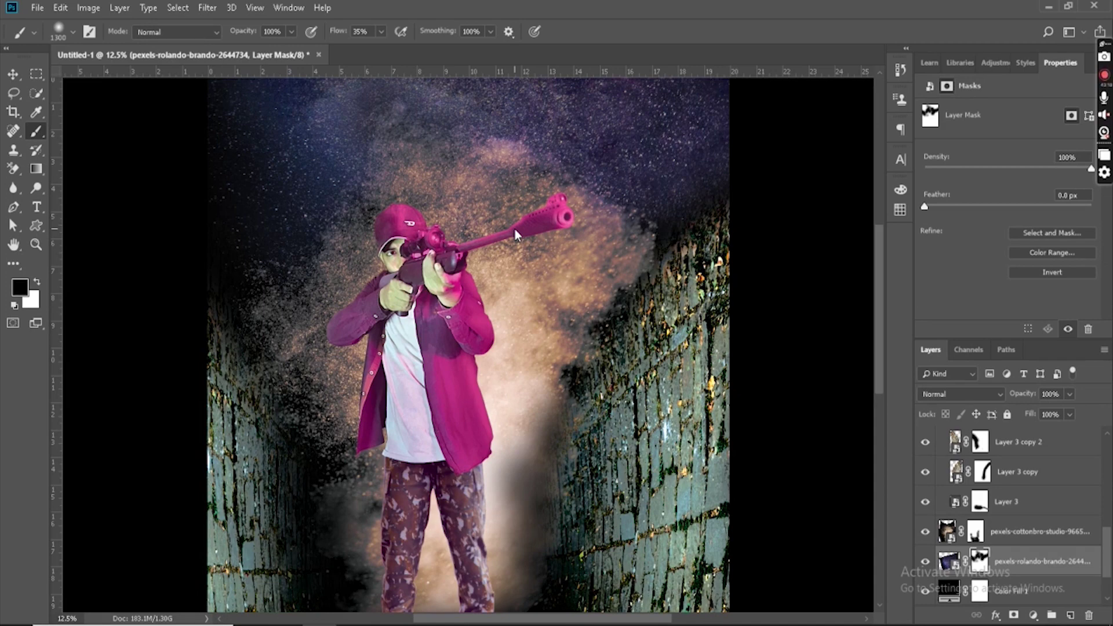
scroll(468, 250, "down", 2)
Step: Add a Levels adjustment directly above the smoke layer and set its shadow input to 19
left_click(1026, 532)
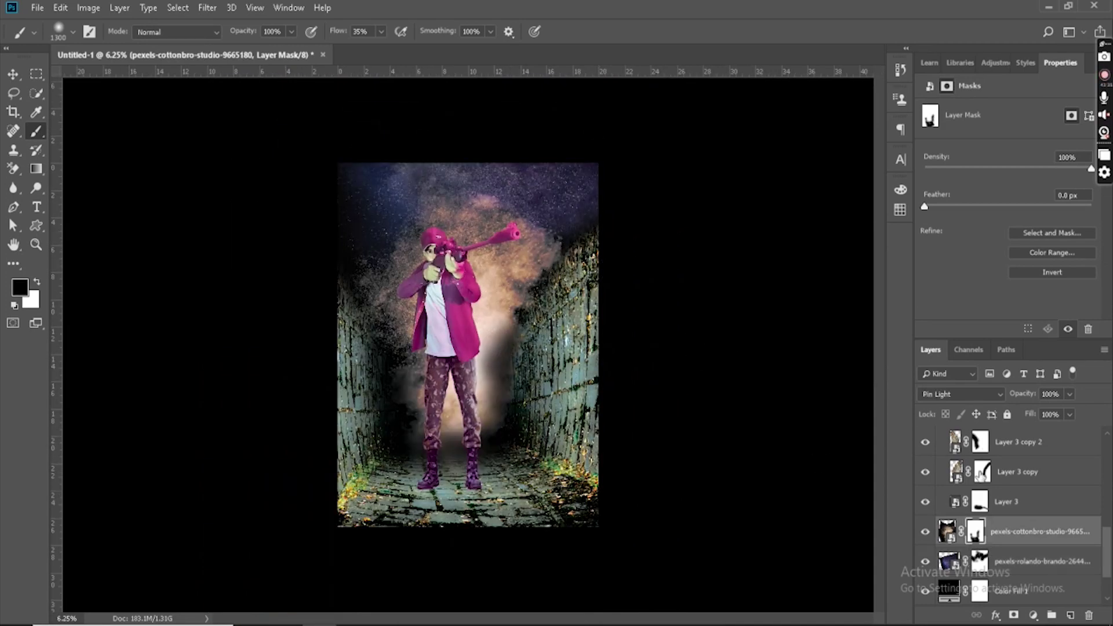
scroll(980, 480, "up", 1)
left_click(1034, 615)
left_click(1021, 418)
left_click_drag(944, 210, 951, 210)
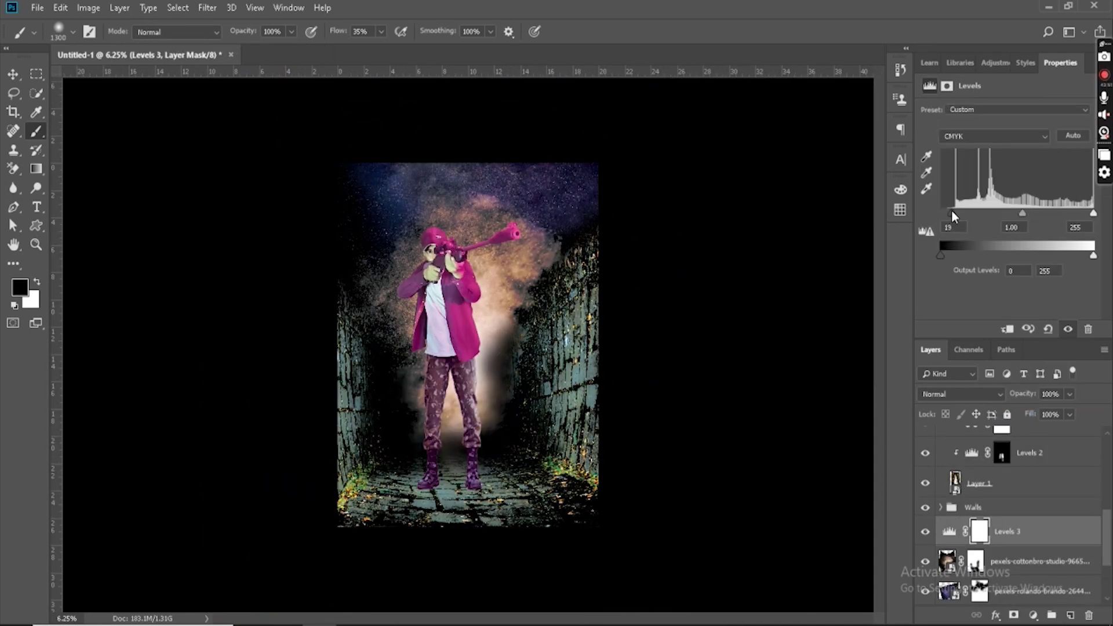
left_click_drag(1022, 213, 979, 214)
left_click_drag(1093, 255, 1075, 255)
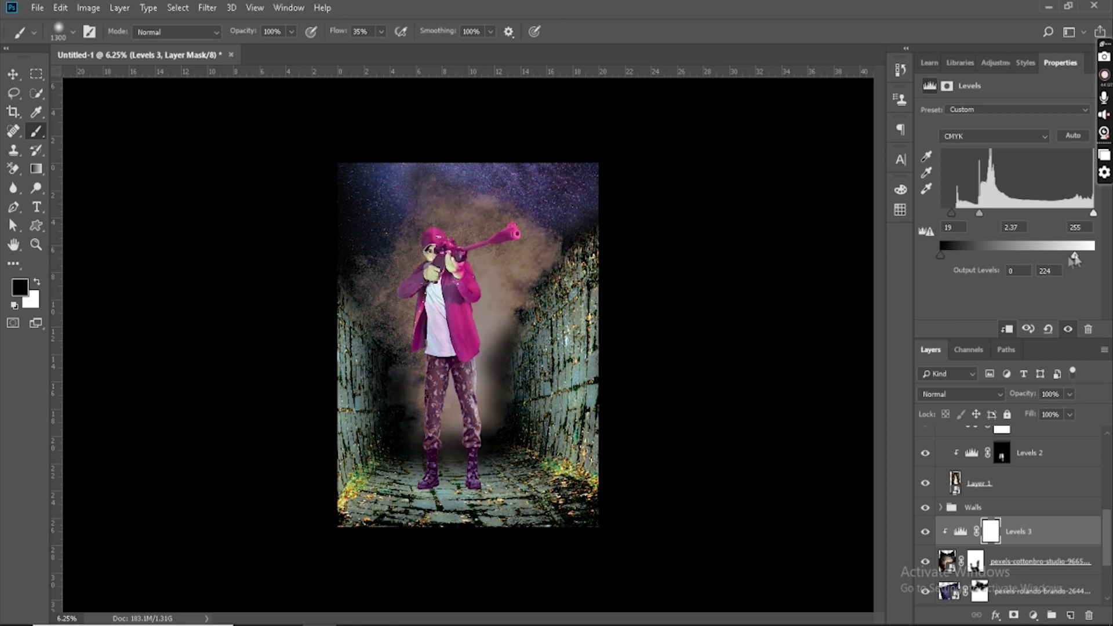
key("Delete")
Step: Add a Levels adjustment clipped to the Walls group with inputs 79, 0.85 and 218 and white output 175
left_click(1032, 508)
left_click(1033, 614)
left_click(1022, 418)
left_click(1007, 329)
left_click_drag(1093, 255, 1046, 256)
mouse_move(1093, 214)
left_mouse_down()
mouse_move(1028, 216)
mouse_move(1072, 214)
left_mouse_up()
mouse_move(1006, 214)
left_mouse_down()
mouse_move(1023, 214)
mouse_move(1014, 214)
left_mouse_up()
left_click_drag(941, 213, 985, 210)
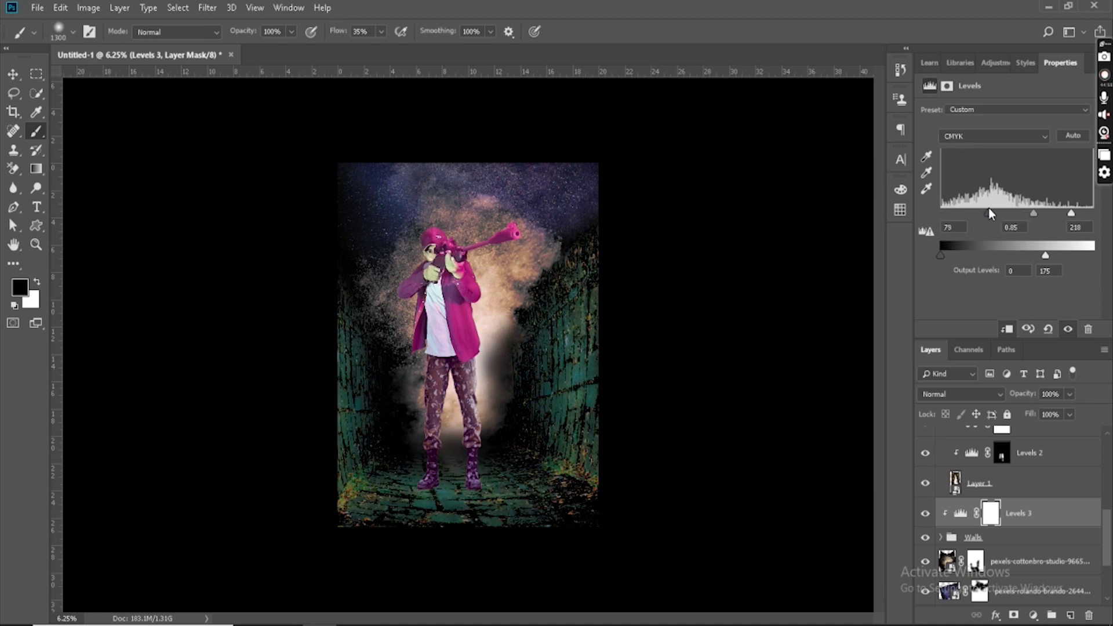
Step: Paint the walls' Levels mask with a 1900 px black brush over both walls and the lower path to reduce the darkening
left_click(992, 521)
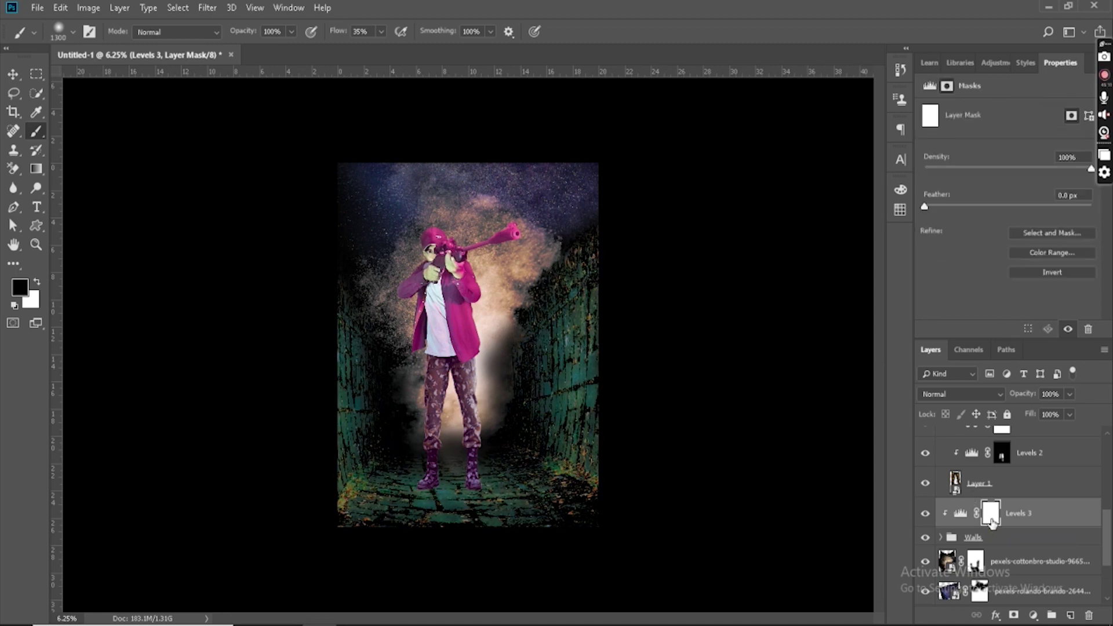
mouse_move(550, 330)
left_mouse_down()
mouse_move(562, 342)
mouse_move(565, 423)
left_mouse_up()
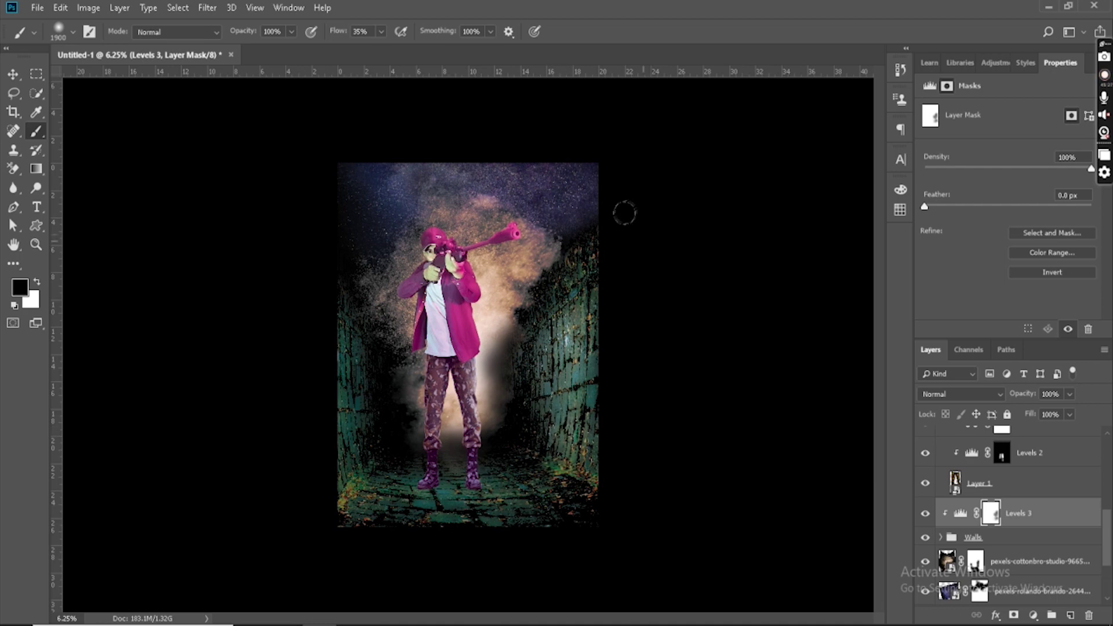
left_click_drag(302, 447, 300, 319)
left_click_drag(481, 503, 547, 506)
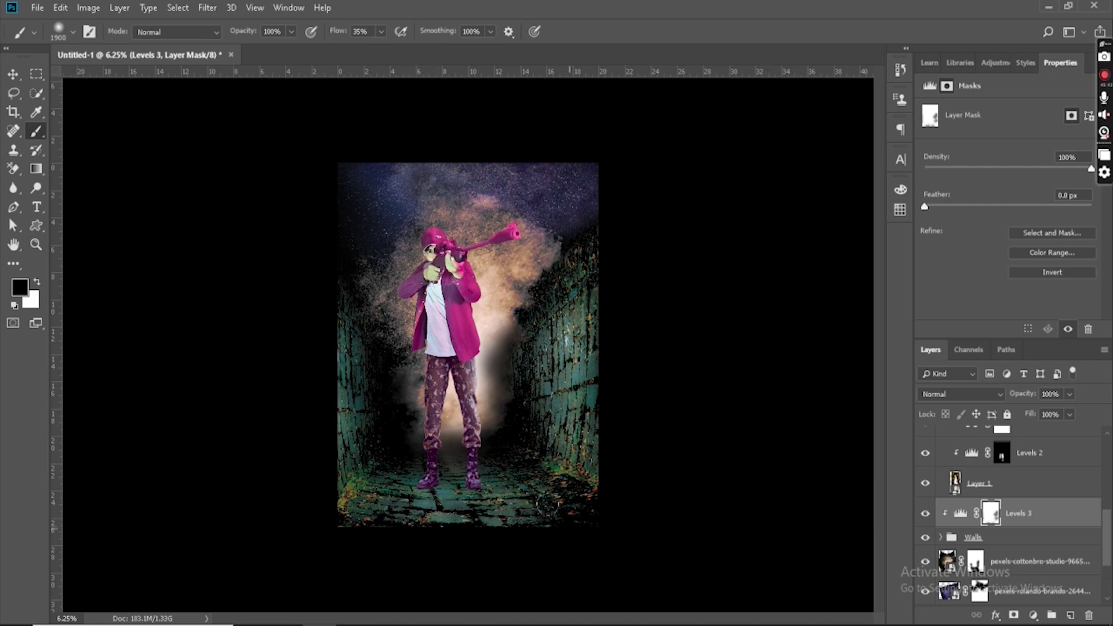
Step: Add a Curves adjustment for the Walls group, pulling the black and white points inward and lifting the midtones
left_click(1033, 615)
left_click(1033, 430)
left_click_drag(950, 297, 990, 297)
left_click_drag(1088, 145, 1044, 141)
left_click_drag(1017, 214, 1008, 168)
Step: Add a Hue/Saturation adjustment clipped to the walls with hue +7 and saturation +21
left_click(1033, 615)
left_click(1030, 478)
left_click(1008, 329)
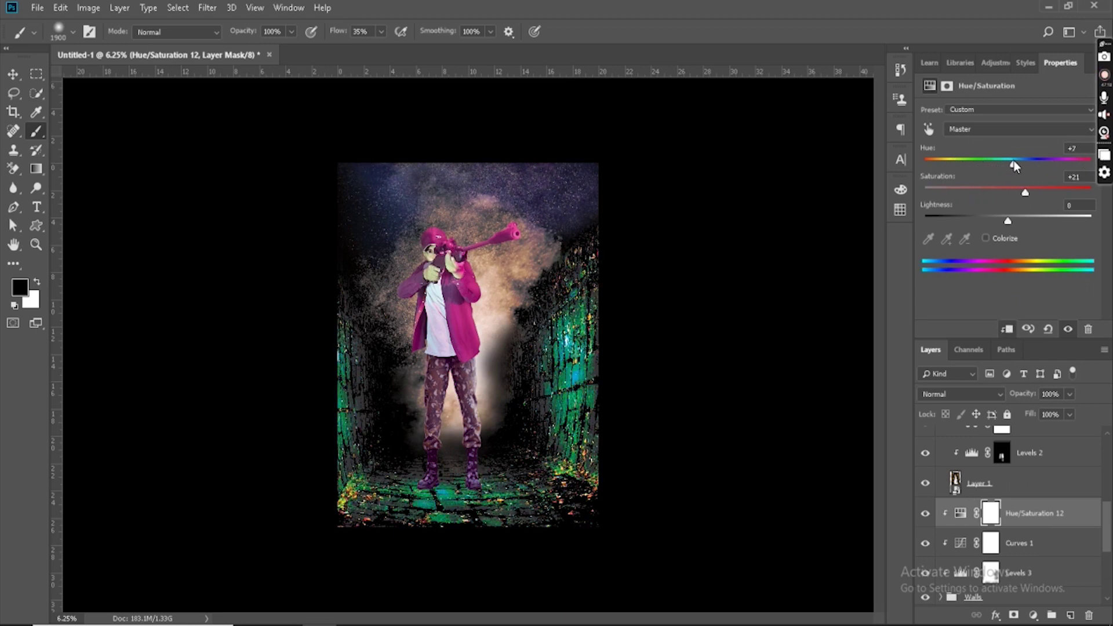
Step: Add a Hue/Saturation adjustment clipped to the smoke layer, raising saturation, shifting the hue and slightly increasing lightness
scroll(1021, 510, "down", 3)
left_click(1038, 504)
left_click(1032, 615)
left_click(1018, 540)
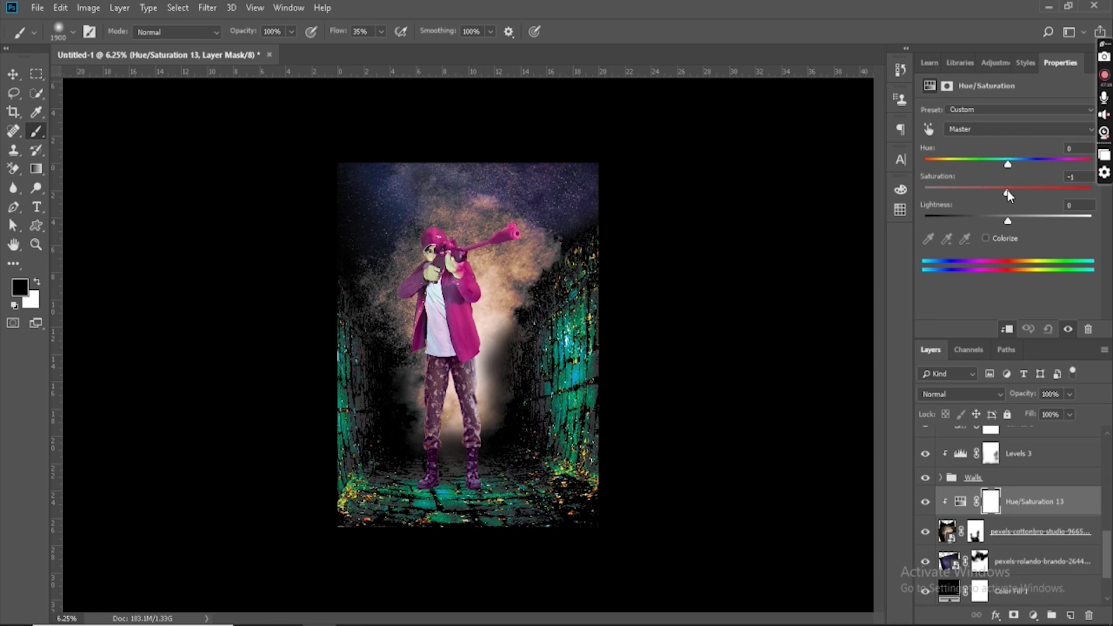
left_click_drag(1027, 191, 1031, 192)
left_click_drag(1007, 164, 1045, 173)
left_click_drag(1008, 222, 1013, 223)
Step: Add a clipped Color Balance adjustment for the smoke with midtones at cyan-red -83, magenta-green +41 and a shift toward yellow
left_click(1033, 615)
left_click(997, 561)
left_click_drag(1003, 170, 936, 143)
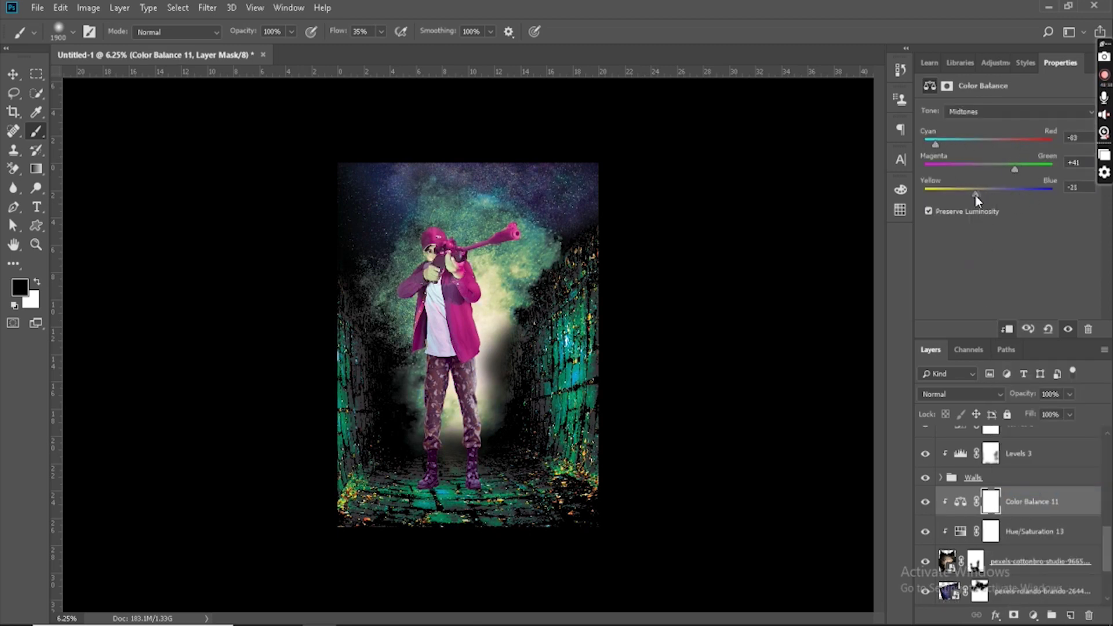
Step: Add a Color Balance adjustment clipped directly above the Walls group with midtones +77, +24 and -3
scroll(1027, 567, "up", 2)
left_click(1021, 537)
left_click(1033, 615)
left_click(1008, 491)
left_click_drag(1040, 142, 1038, 142)
mouse_move(989, 194)
left_mouse_down()
mouse_move(969, 195)
mouse_move(986, 196)
left_mouse_up()
Step: Place the Pexels fire photo 1558916 into the poster and move its layer to the top of the stack
scroll(1033, 495, "up", 2)
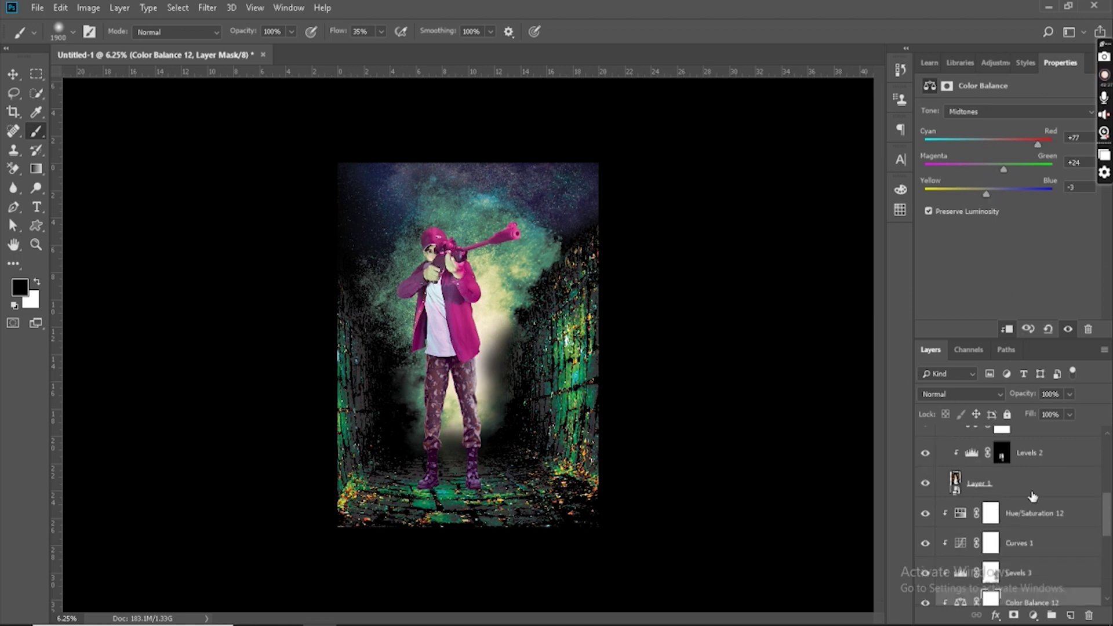
left_click(525, 625)
left_click(557, 625)
scroll(685, 442, "up", 2)
scroll(685, 442, "down", 8)
left_click_drag(711, 499, 139, 504)
key("Return")
left_click_drag(1065, 599, 1032, 430)
Step: Scale, position and warp the fire photo so it covers the poster's lower-left area
left_click_drag(521, 442, 482, 461)
key("ctrl+t")
left_click_drag(544, 181, 473, 312)
left_click_drag(472, 547, 519, 544)
left_click_drag(403, 521, 388, 551)
left_click_drag(284, 465, 284, 452)
left_click(433, 31)
left_click_drag(342, 406, 362, 331)
left_click_drag(374, 545, 536, 510)
key("Return")
Step: Set the fire layer to Lighten and add a mask, fading the fire off the man with a black brush at 10% flow
left_click(986, 394)
left_click(988, 392)
scroll(988, 391, "down", 7)
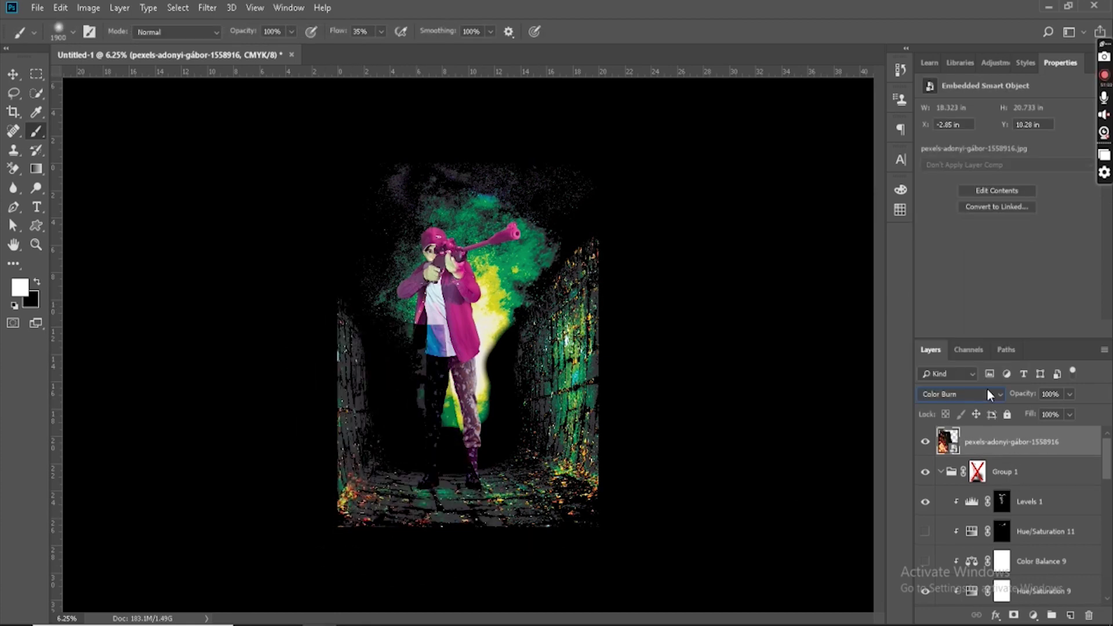
left_click(1014, 616)
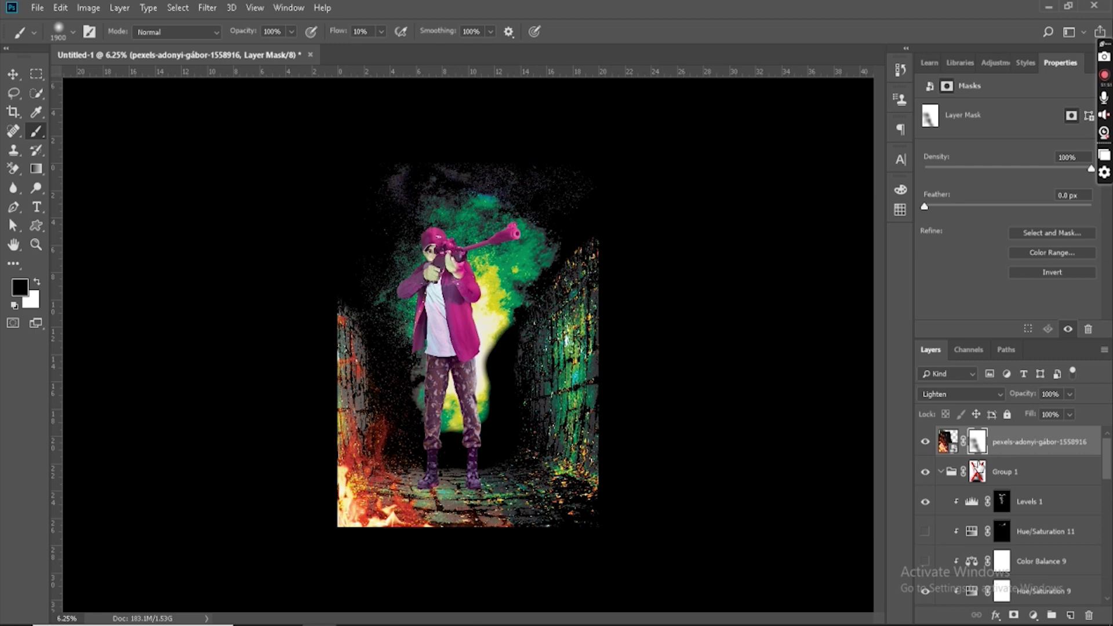
Step: Collapse Group 1 and toggle the visibility of the fire, smoke and other layers to compare their contributions
left_click(941, 472)
scroll(940, 472, "down", 6)
mouse_move(926, 459)
left_mouse_down()
mouse_move(926, 488)
mouse_move(926, 459)
left_mouse_up()
scroll(929, 487, "up", 3)
left_click(925, 524)
left_click(926, 526)
scroll(925, 510, "up", 3)
scroll(925, 443, "down", 6)
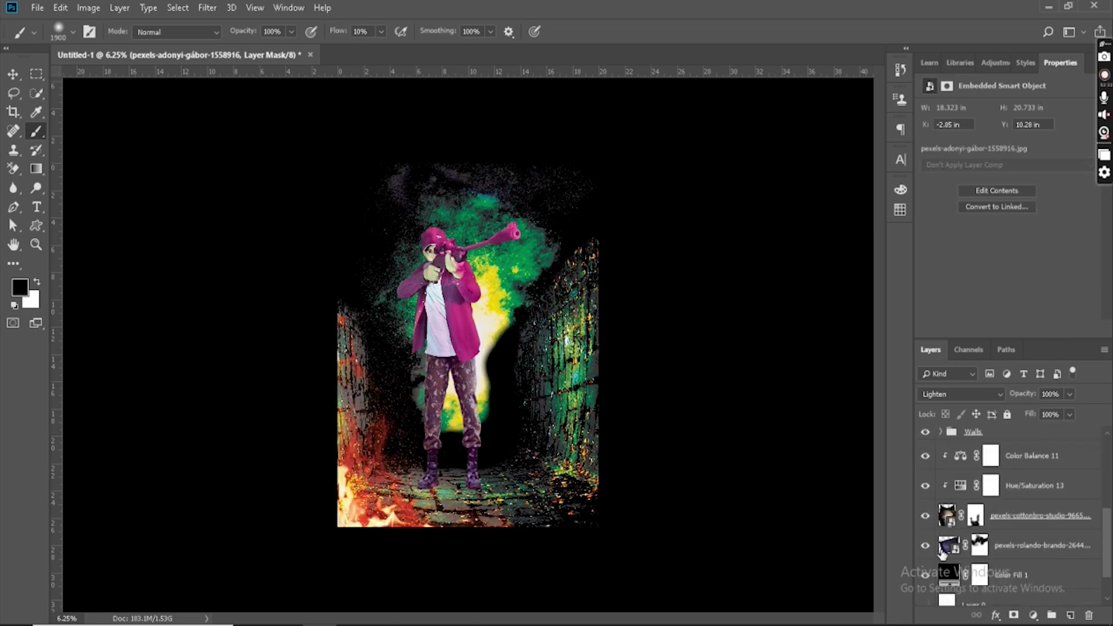
left_click(1044, 545)
scroll(1048, 504, "up", 5)
left_click(926, 472)
scroll(955, 494, "up", 1)
left_click(949, 443)
left_click(926, 443)
left_click(926, 443)
left_click(977, 443)
left_click(925, 441)
scroll(928, 498, "down", 3)
left_click(925, 548)
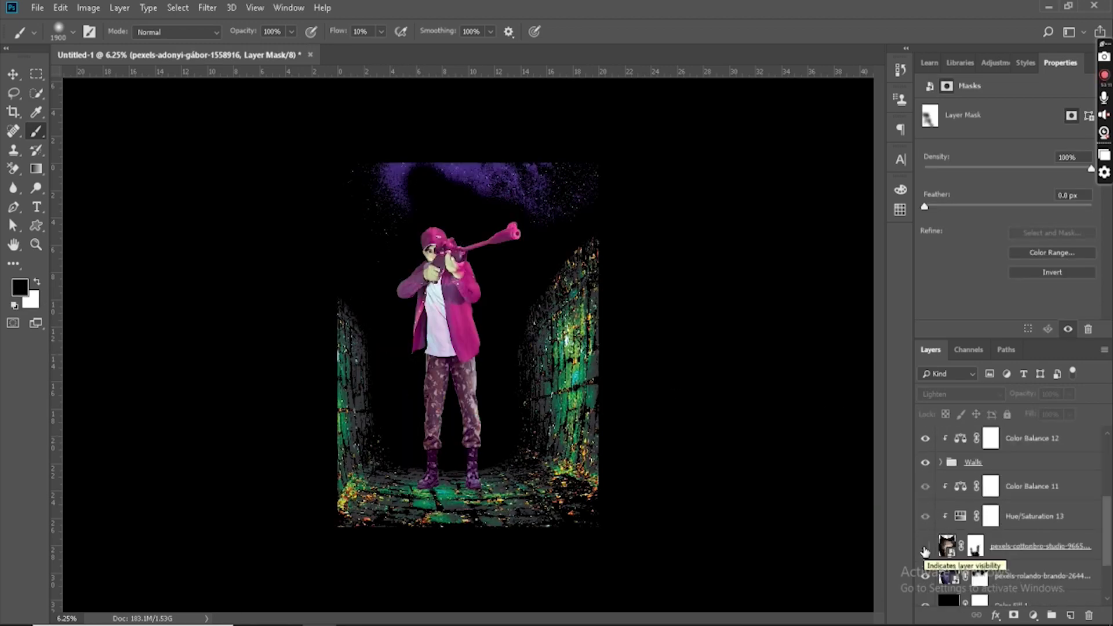
left_click(976, 550)
left_click(925, 546)
Step: Paint the starry sky mask with a 1900 px white brush to extend the sky, temporarily hiding the smoke and its adjustments
left_click(980, 573)
key("x")
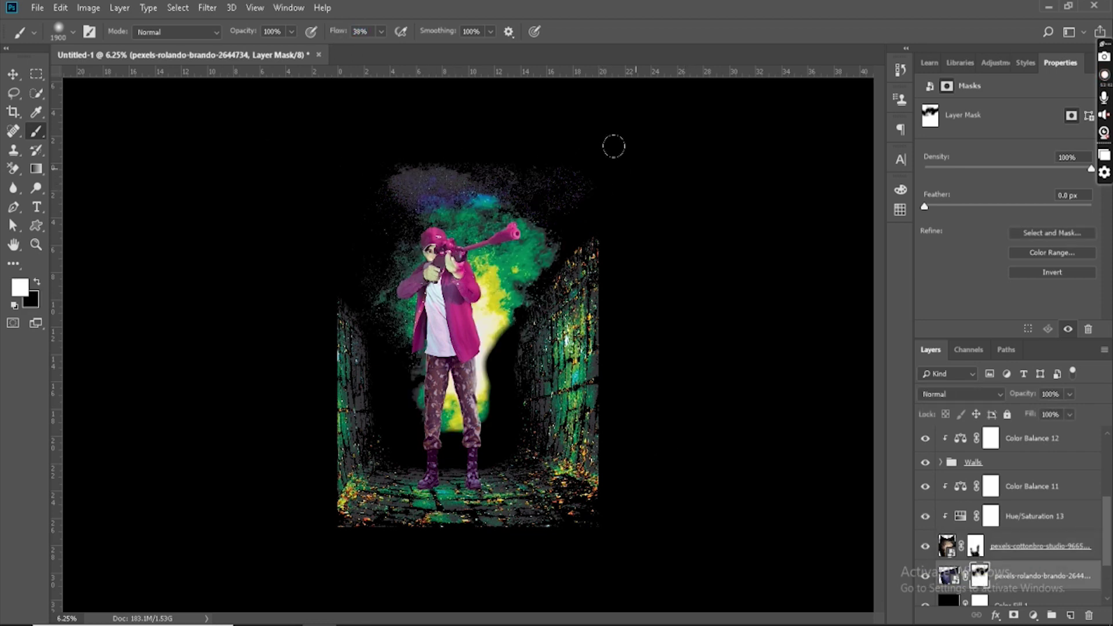
left_click_drag(926, 486, 926, 551)
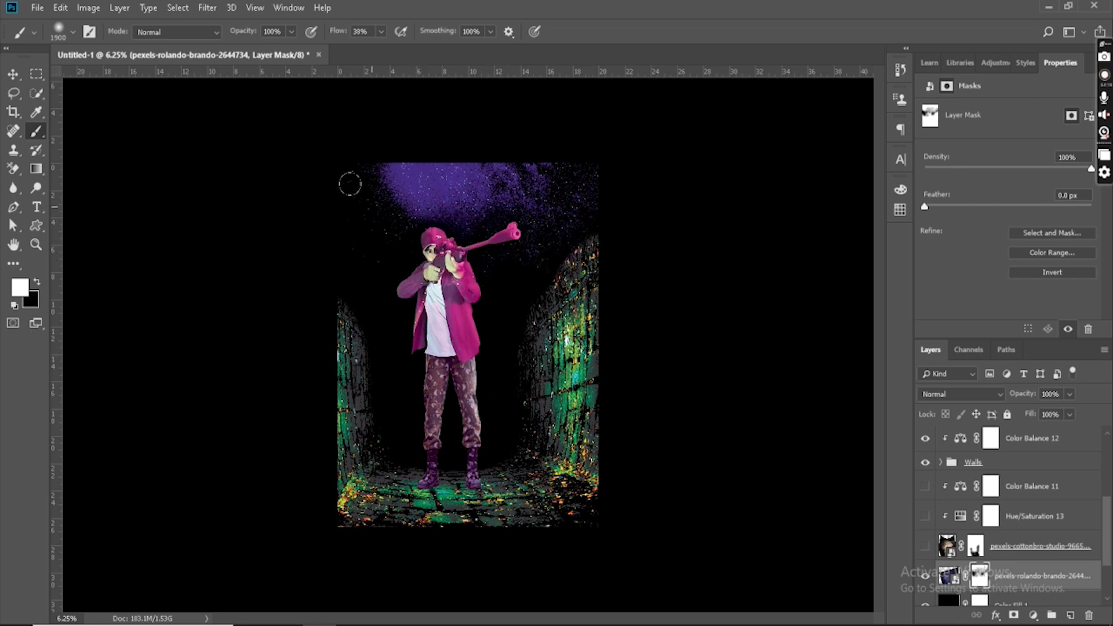
left_click(926, 546)
scroll(985, 522, "down", 2)
scroll(1013, 556, "up", 4)
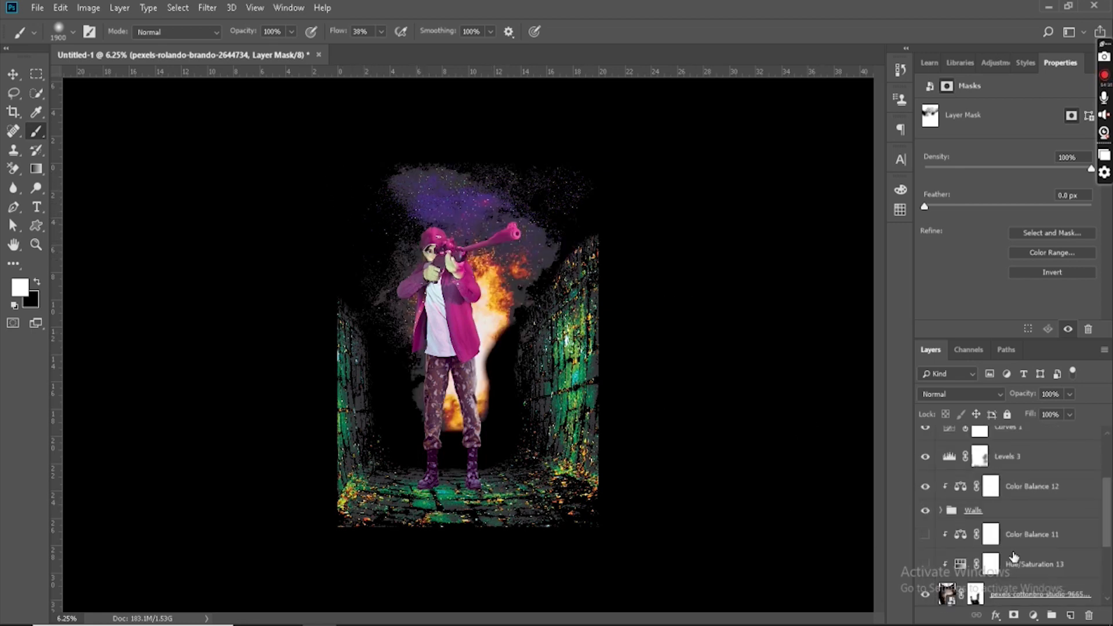
left_click(926, 564)
left_click(925, 535)
Step: Clip the Levels, Curves and Hue/Saturation adjustments above the Walls group back onto it
scroll(928, 510, "up", 2)
left_click(926, 489)
left_click(926, 489)
left_click(965, 531, "alt")
left_click(956, 503, "alt")
left_click(954, 472, "alt")
left_click(961, 458)
scroll(971, 510, "up", 2)
scroll(971, 511, "down", 4)
scroll(986, 510, "down", 4)
Step: Delete the disabled layer mask from Group 1
left_click(978, 502)
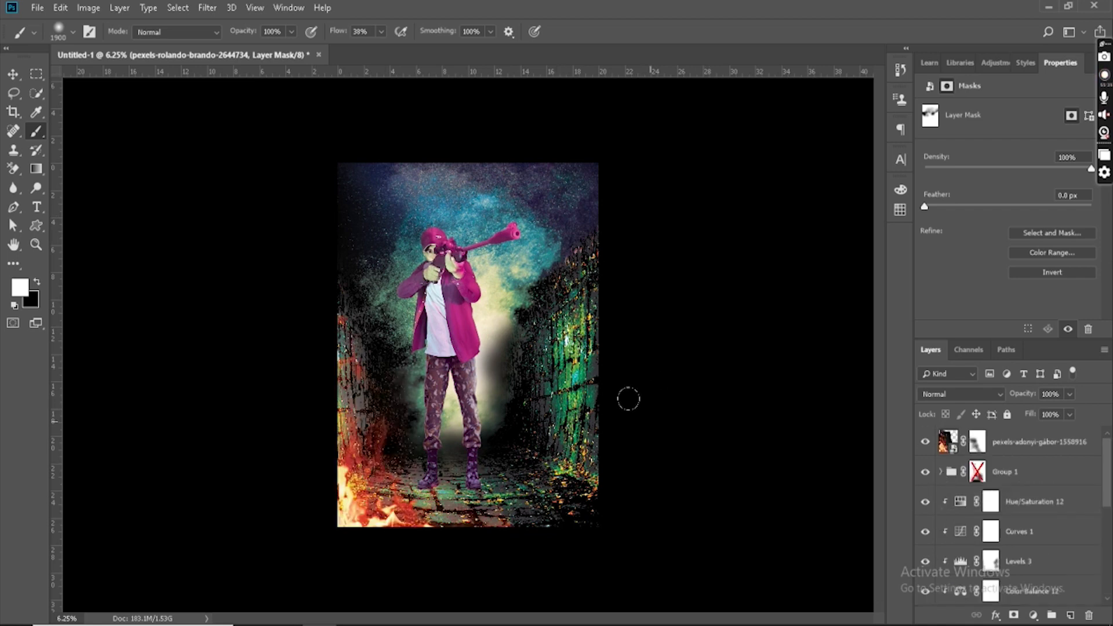
left_click(979, 474)
right_click(979, 475)
left_click(999, 497)
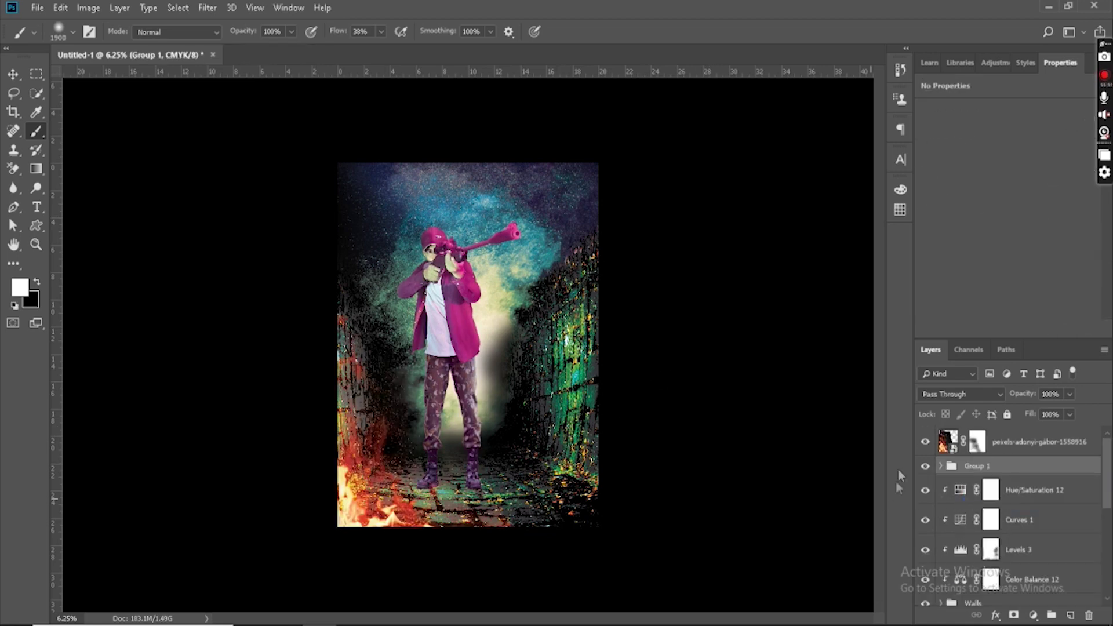
Step: Toggle the visibility of the Hue/Saturation, Color Balance and Levels adjustments inside Group 1 to compare their effect on the man
left_click(940, 467)
scroll(966, 512, "down", 3)
scroll(967, 511, "up", 1)
left_click(924, 490)
left_click(925, 519)
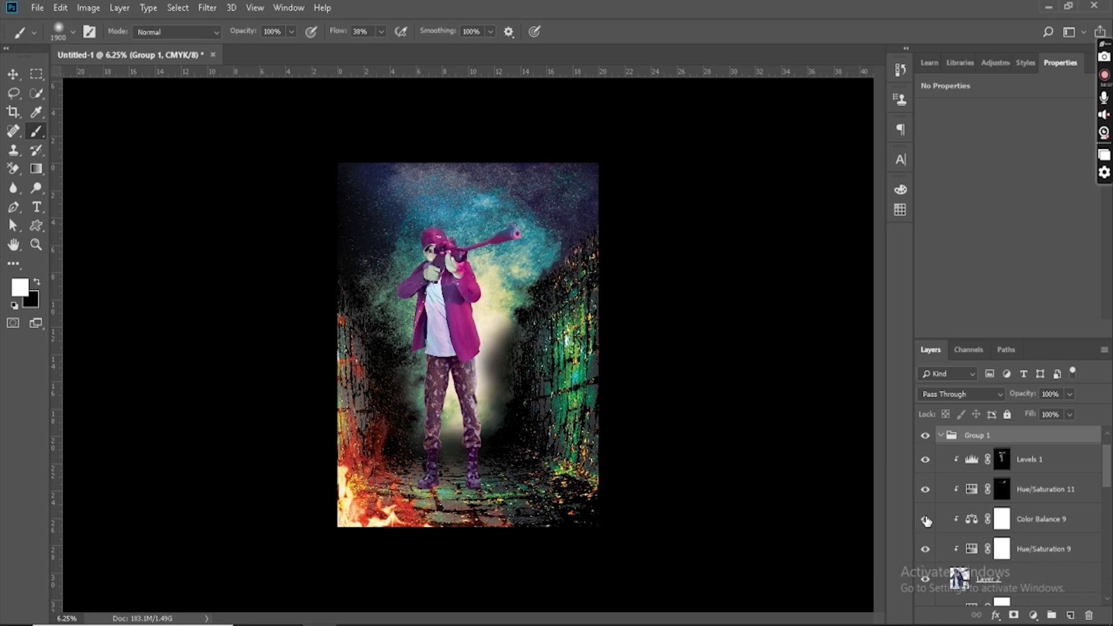
scroll(927, 521, "down", 4)
left_click(925, 517)
left_click(926, 517)
left_click(926, 547)
left_click(926, 547)
left_click(926, 547)
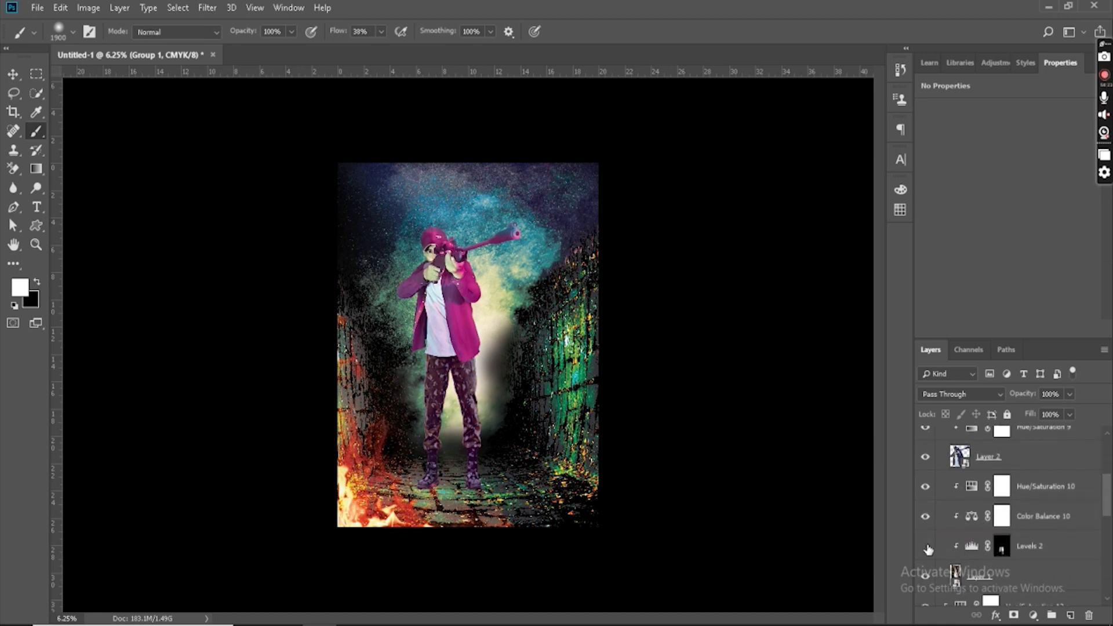
left_click(954, 576)
scroll(925, 496, "up", 4)
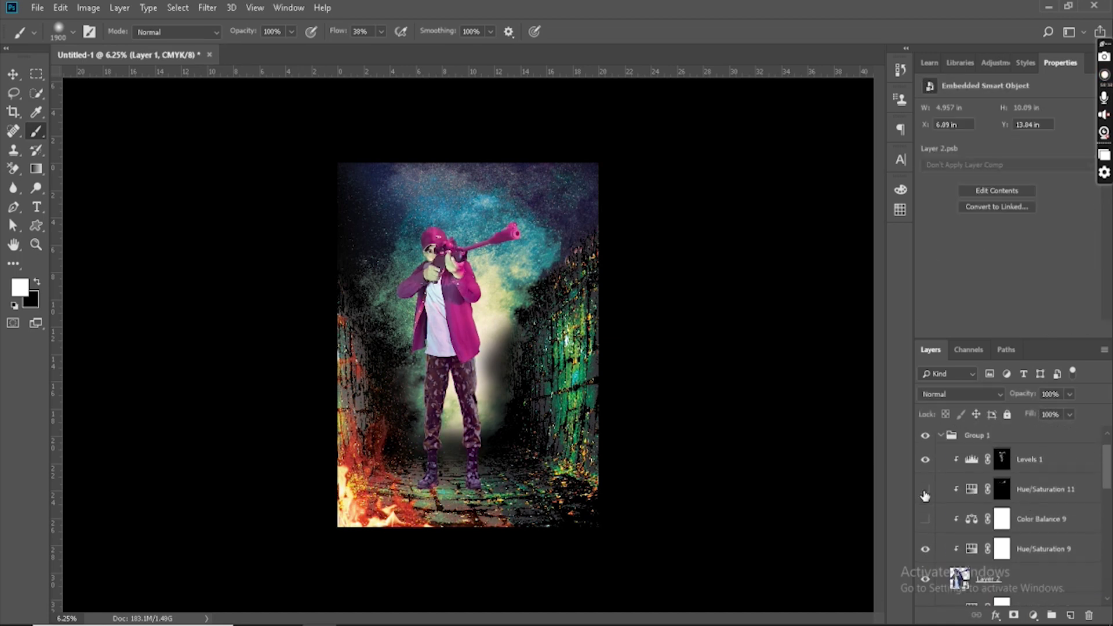
left_click(925, 491)
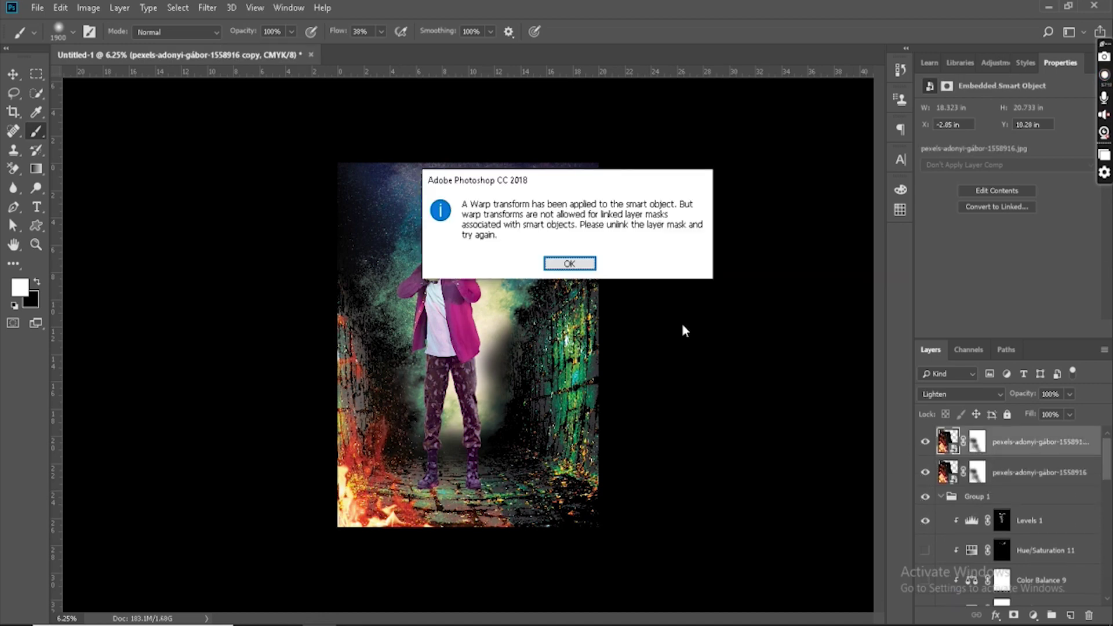
Step: Rasterize the duplicated fire layer, flip it horizontally and move it to the poster's lower-right area
key("Return")
right_click(1008, 442)
left_click(902, 272)
key("ctrl+t")
right_click(467, 290)
left_click(515, 471)
left_click_drag(446, 499, 556, 489)
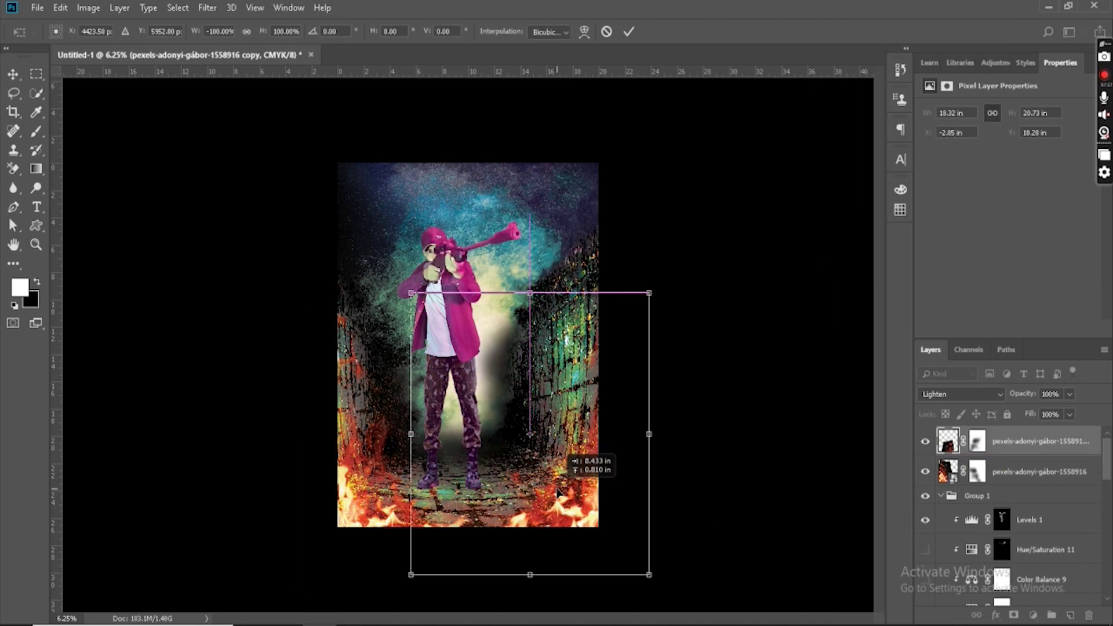
key("Return")
Step: Convert the mirrored fire copy to a smart object and hide it
key("b")
right_click(1003, 449)
left_click(998, 451)
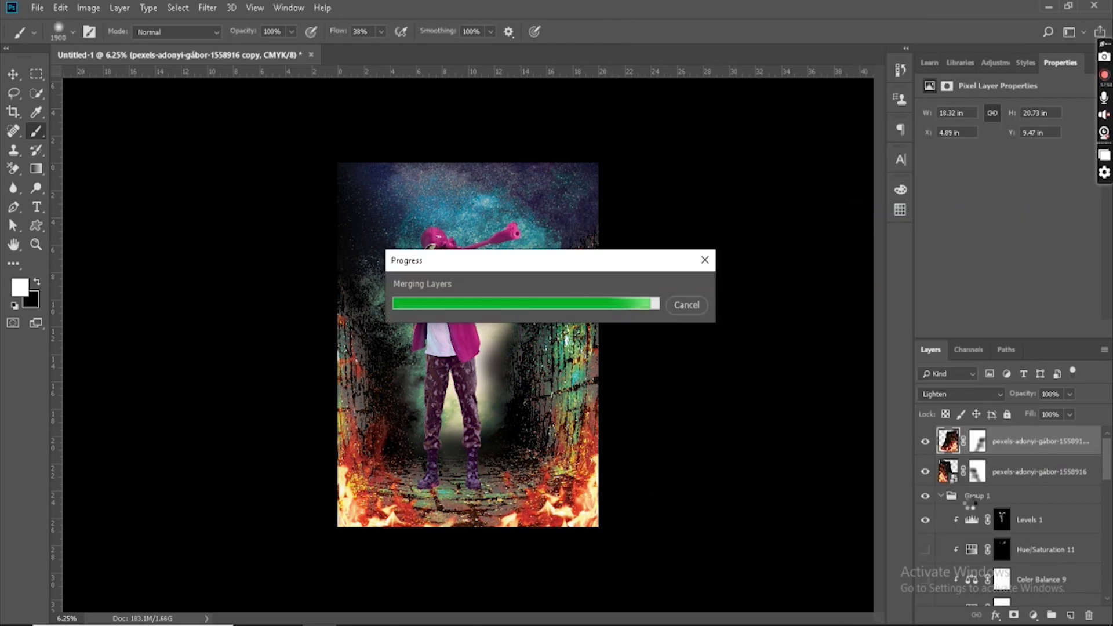
left_click(925, 441)
left_click(925, 441)
left_click(925, 441)
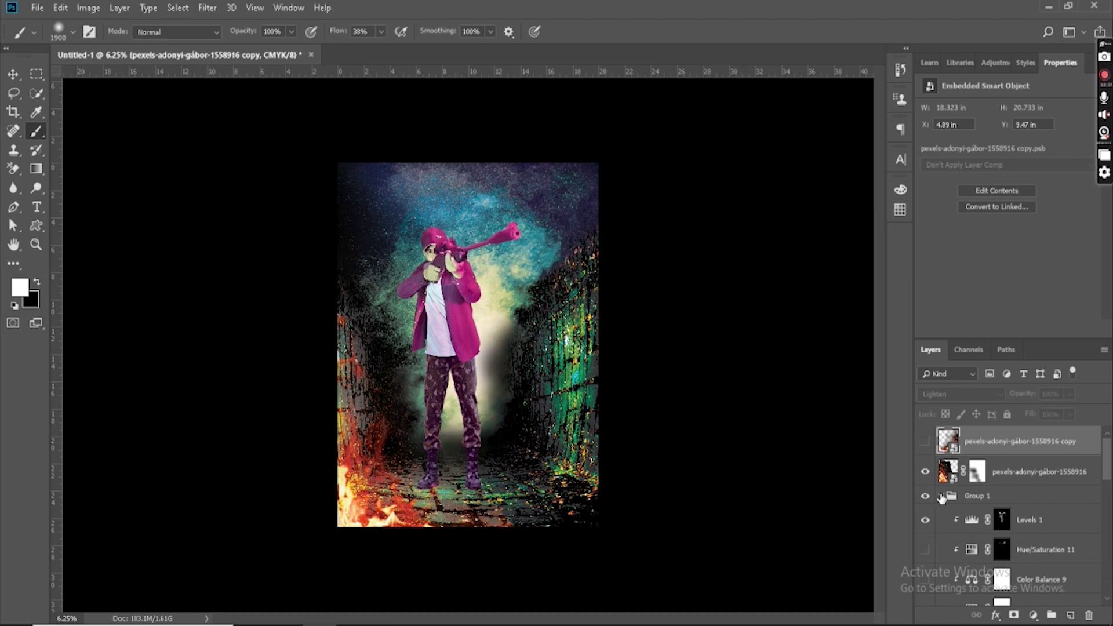
Step: Delete the Color Balance 9 and Hue/Saturation 11 adjustments from Group 1
scroll(941, 497, "down", 1)
left_click(926, 520)
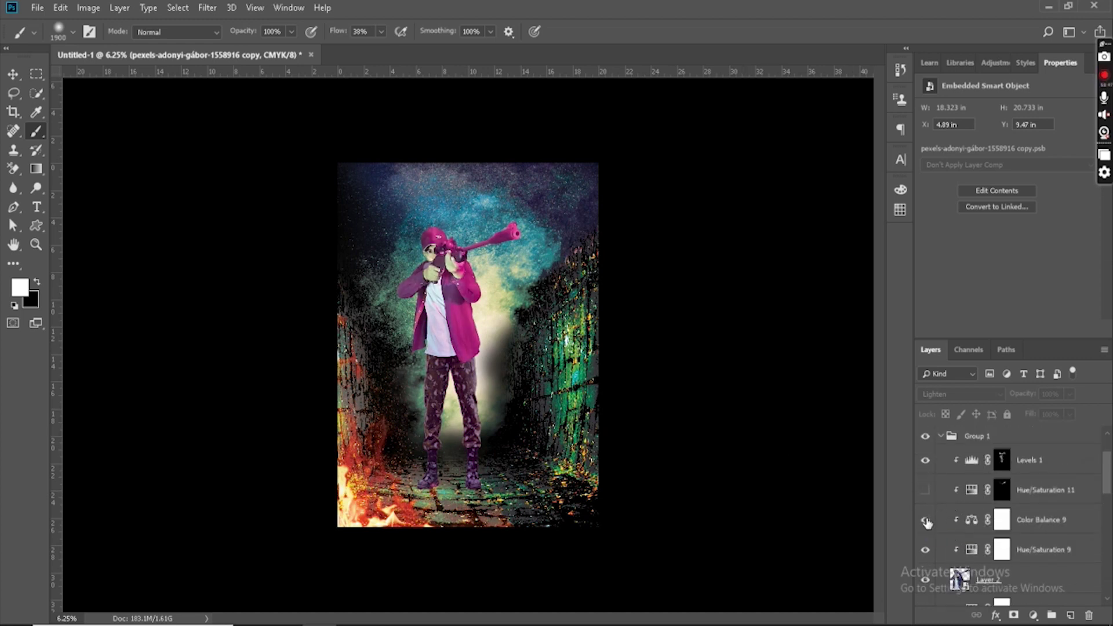
left_click(1041, 520)
left_click(1055, 495, "shift")
key("Delete")
Step: Add a Color Balance adjustment clipped to Layer 2, shifting its midtones strongly toward yellow and toward red
left_click(1038, 520)
left_click(1033, 615)
left_click(1023, 485)
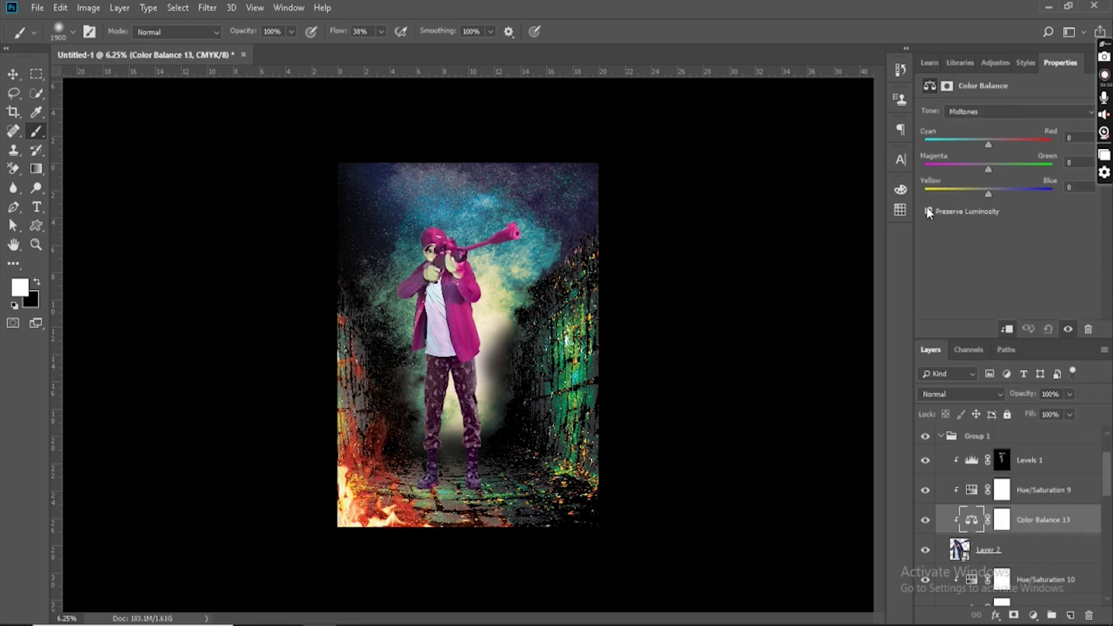
left_click_drag(988, 194, 924, 193)
left_click_drag(988, 169, 1019, 145)
Step: Invert the new Color Balance mask to black and paint the yellow tint onto both hands with a 35 to 50 px white brush
left_click(1002, 520)
key("ctrl+i")
key("ctrl+plus")
key("ctrl+plus")
key("ctrl+plus")
key("ctrl+plus")
key("ctrl+plus")
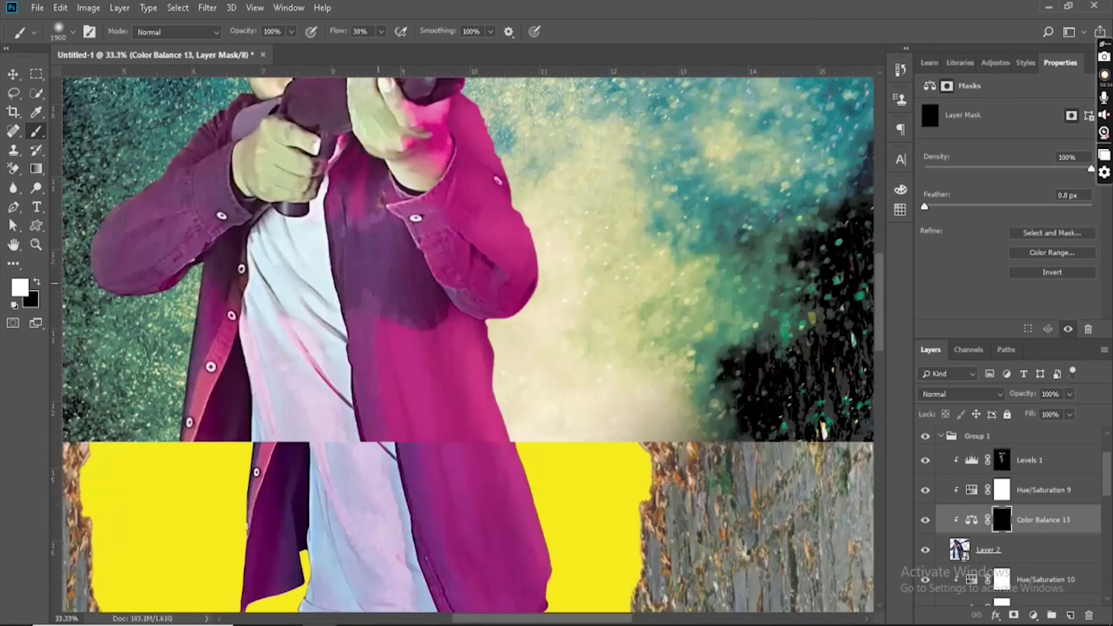
left_click_drag(278, 93, 404, 362)
scroll(395, 358, "up", 3)
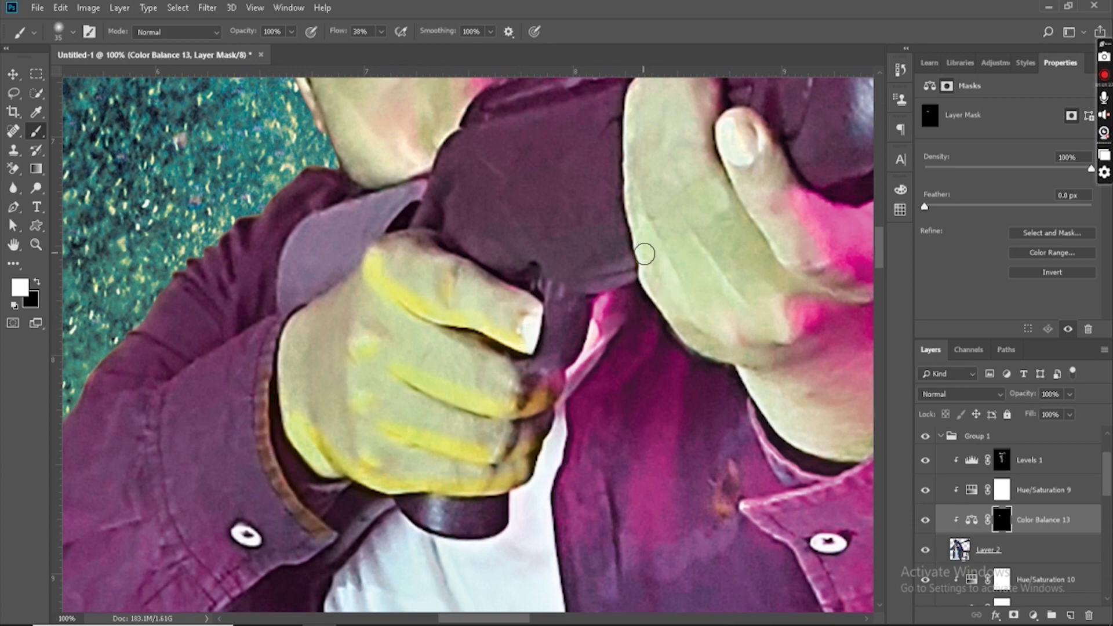
scroll(724, 348, "right", 3)
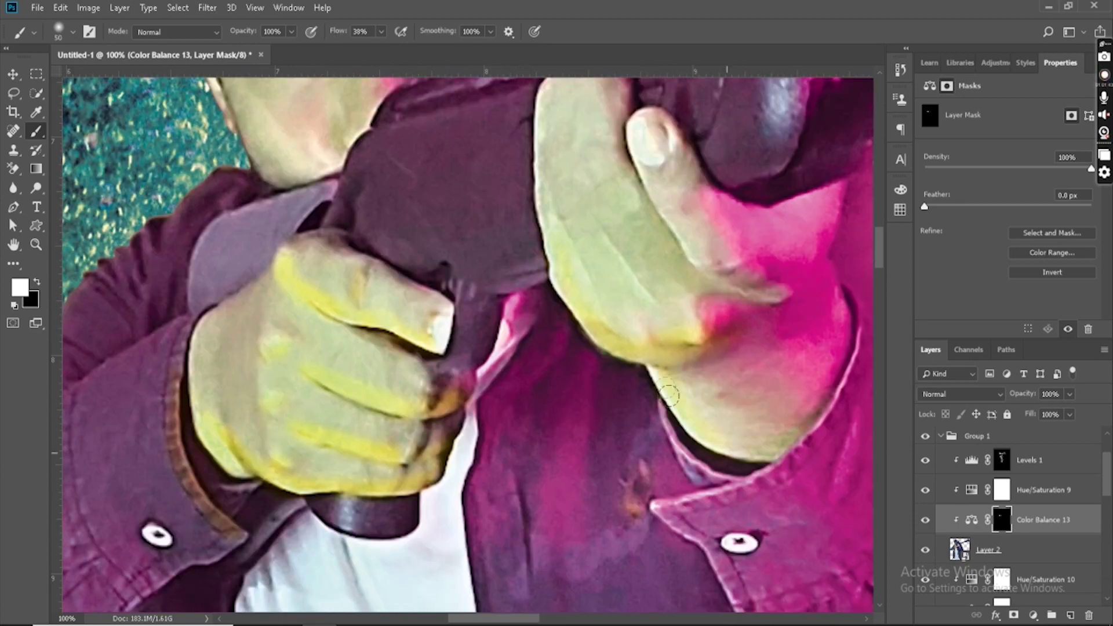
scroll(737, 376, "up", 1)
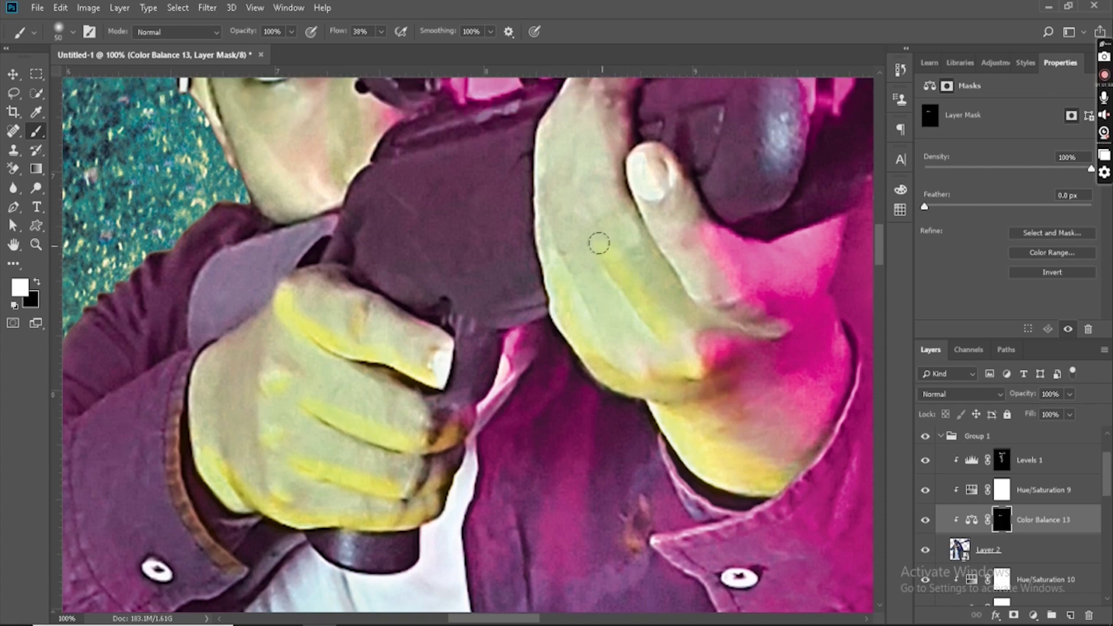
scroll(580, 246, "up", 3)
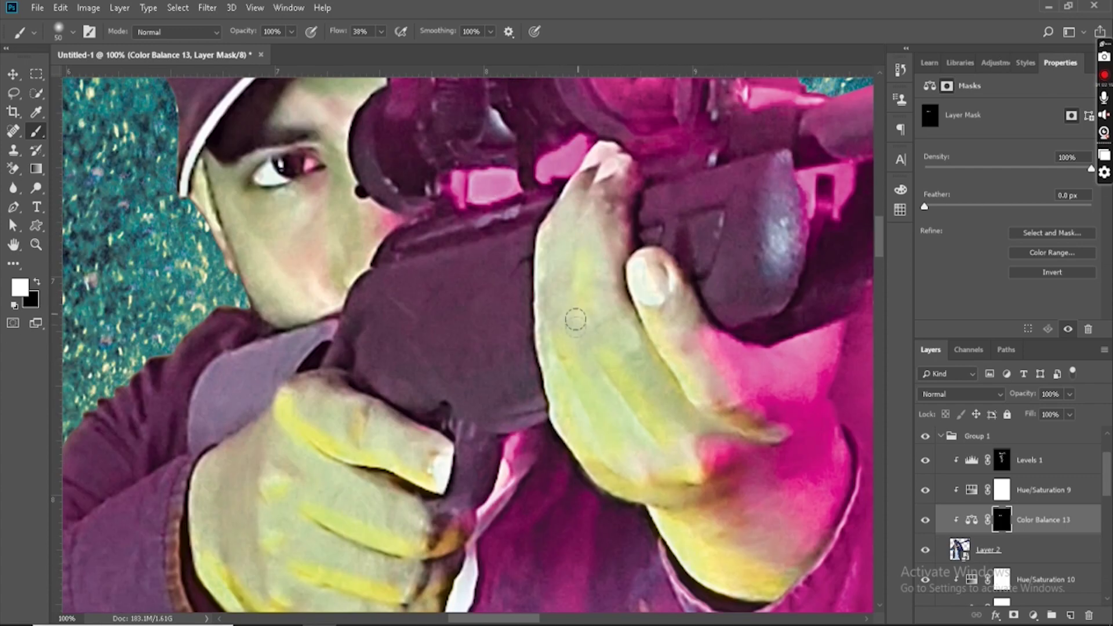
Step: Paint the Color Balance 13 mask white over the man's cheek, jaw and ear to give the face a yellow tint
scroll(539, 266, "left", 8)
scroll(538, 265, "up", 1)
scroll(546, 247, "down", 3)
scroll(504, 200, "up", 3)
left_click_drag(444, 188, 451, 223)
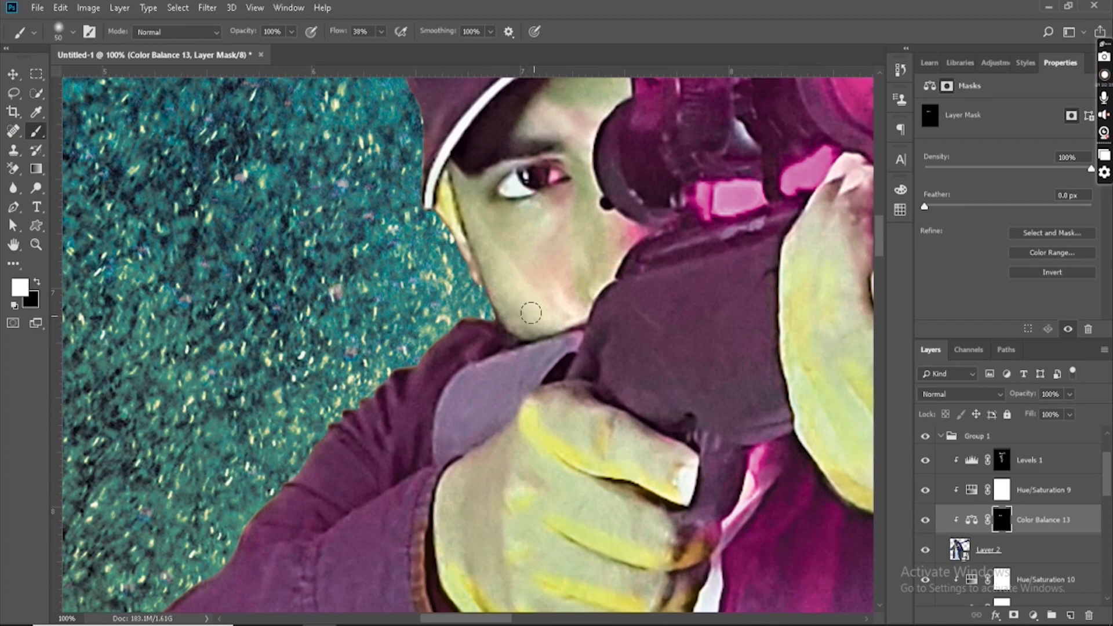
mouse_move(497, 300)
left_mouse_down()
mouse_move(484, 244)
mouse_move(492, 278)
left_mouse_up()
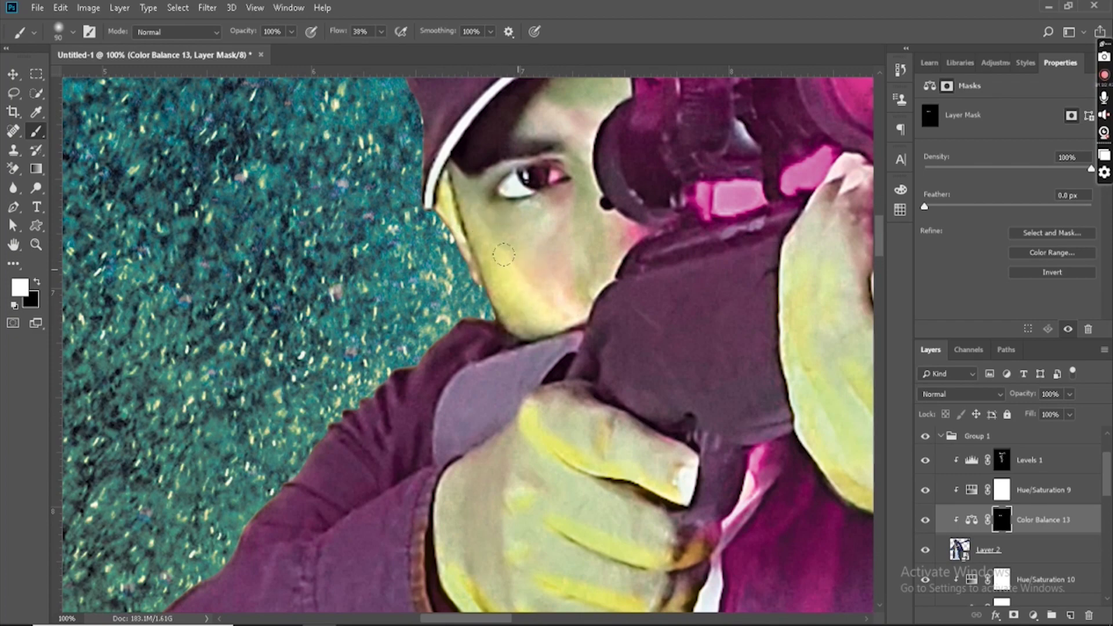
scroll(520, 277, "up", 2)
key("ctrl+minus")
key("ctrl+minus")
key("ctrl+minus")
key("ctrl+minus")
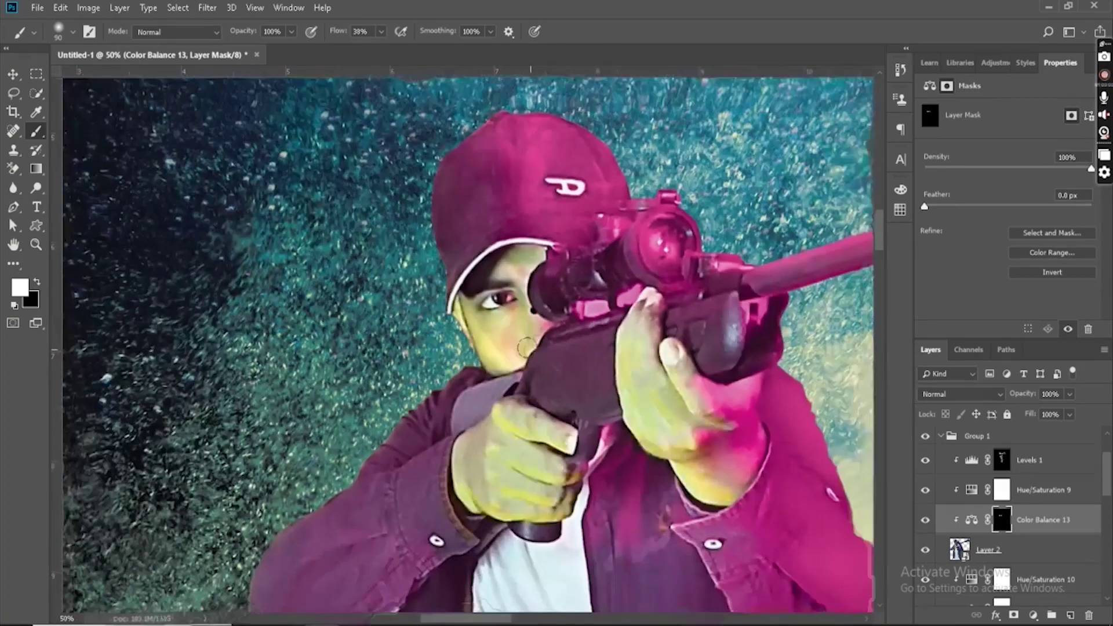
Step: Paint the Color Balance 13 mask white along the open jacket front on the trigger-arm side with a 200 px brush
scroll(533, 276, "down", 3)
scroll(532, 354, "left", 2)
key("ctrl+plus")
key("ctrl+plus")
key("ctrl+plus")
key("ctrl+plus")
scroll(685, 112, "down", 12)
mouse_move(683, 112)
left_mouse_down()
mouse_move(696, 440)
mouse_move(697, 428)
left_mouse_up()
scroll(649, 193, "up", 6)
scroll(711, 336, "down", 4)
scroll(711, 335, "left", 1)
left_click_drag(618, 415, 684, 116)
scroll(684, 115, "up", 4)
left_click_drag(694, 290, 755, 124)
Step: Paint the Color Balance 13 tint over the trigger-arm sleeve, from elbow to cuff, with the 200 px white brush
scroll(754, 125, "up", 2)
scroll(637, 232, "down", 2)
scroll(555, 314, "up", 3)
left_click_drag(554, 314, 676, 237)
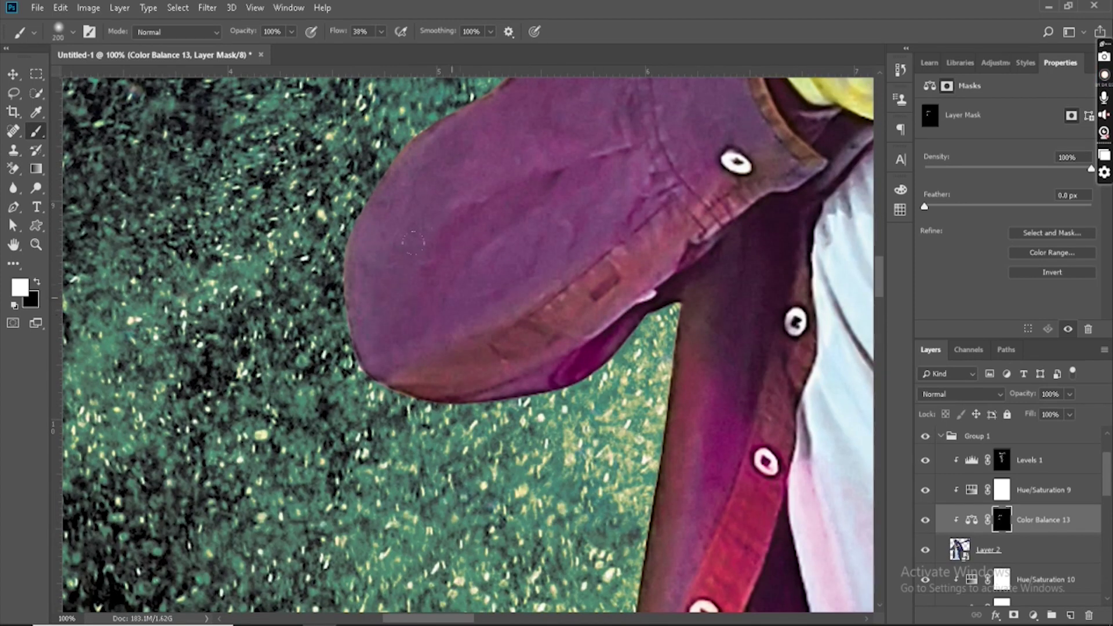
scroll(654, 223, "up", 2)
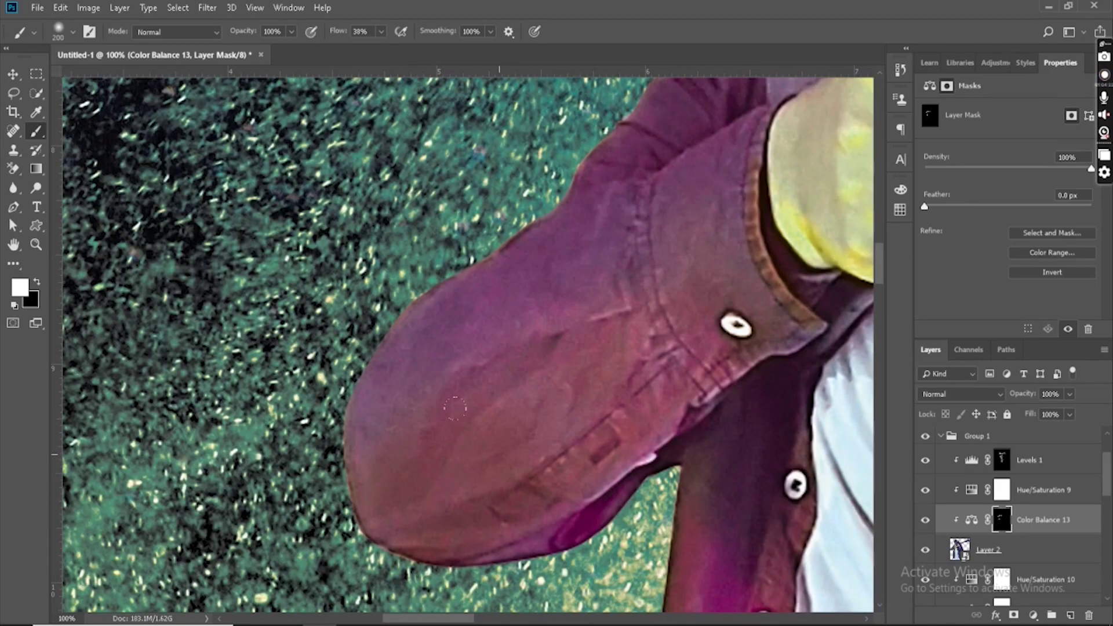
Step: Extend the Color Balance 13 tint onto the other jacket front below the supporting hand and onto the white T-shirt
scroll(384, 524, "down", 4)
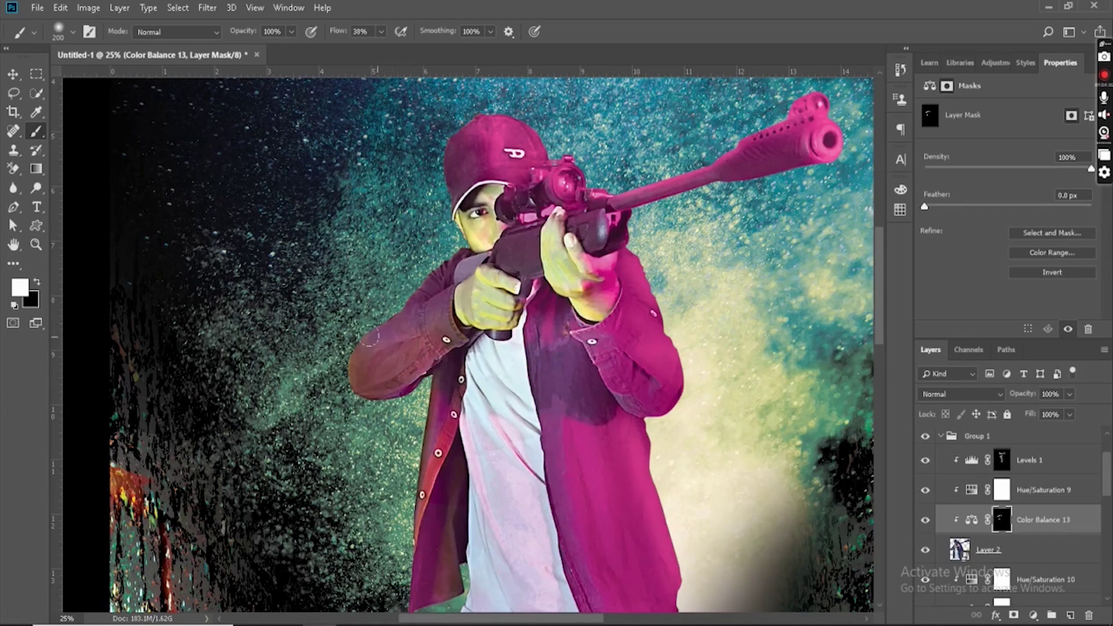
left_click_drag(601, 581, 534, 476)
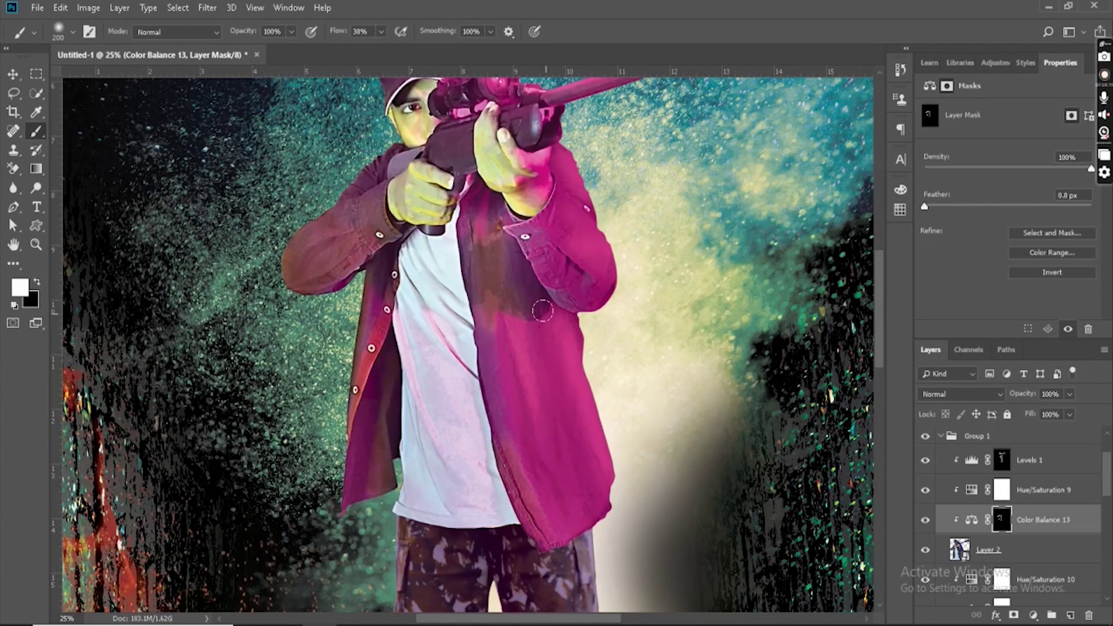
scroll(549, 277, "up", 1)
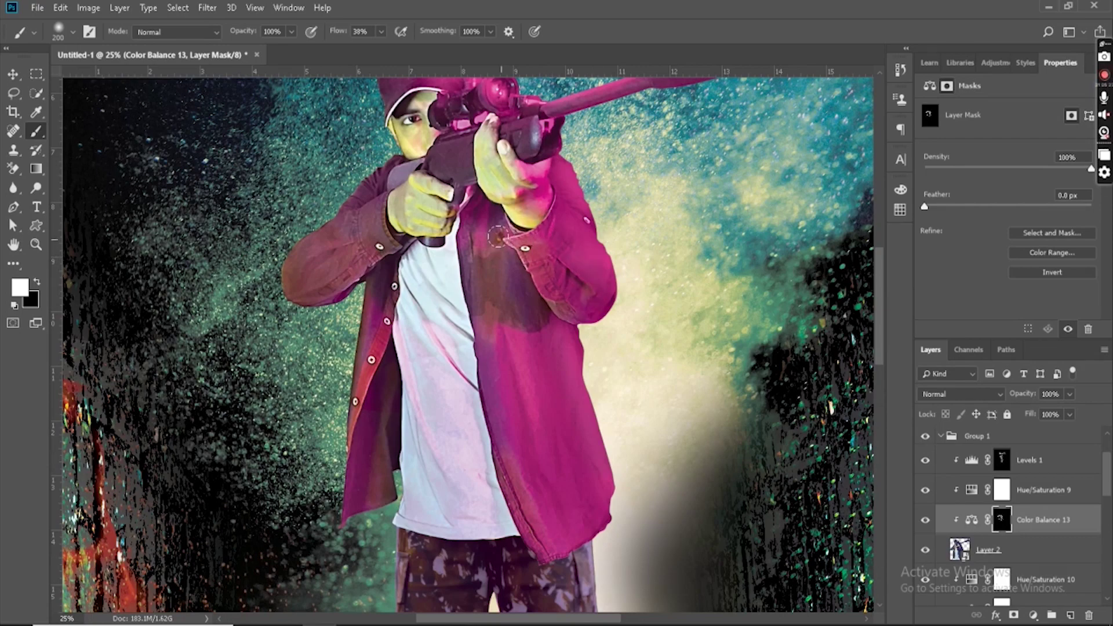
mouse_move(406, 389)
left_mouse_down()
mouse_move(409, 519)
mouse_move(445, 412)
left_mouse_up()
scroll(445, 348, "down", 2)
scroll(442, 336, "up", 4)
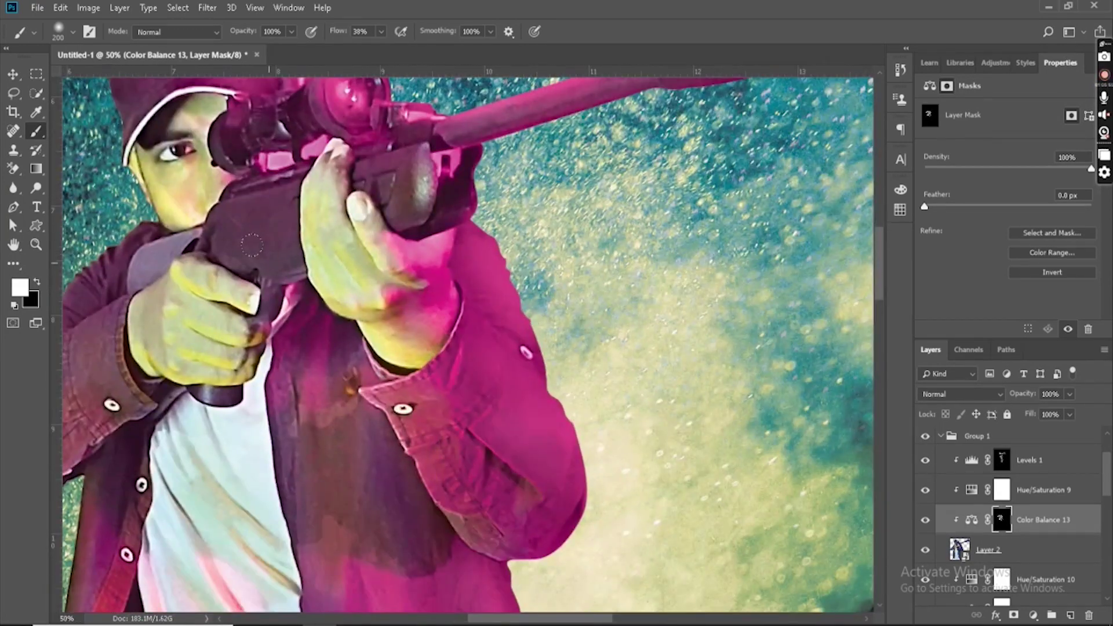
Step: Shift the Color Balance 13 midtones toward magenta and red, and paint the tint onto the rifle barrel through its mask
left_click(971, 519)
left_click_drag(1007, 169, 888, 165)
left_click_drag(989, 143, 1040, 143)
scroll(499, 410, "up", 2)
left_click(1002, 519)
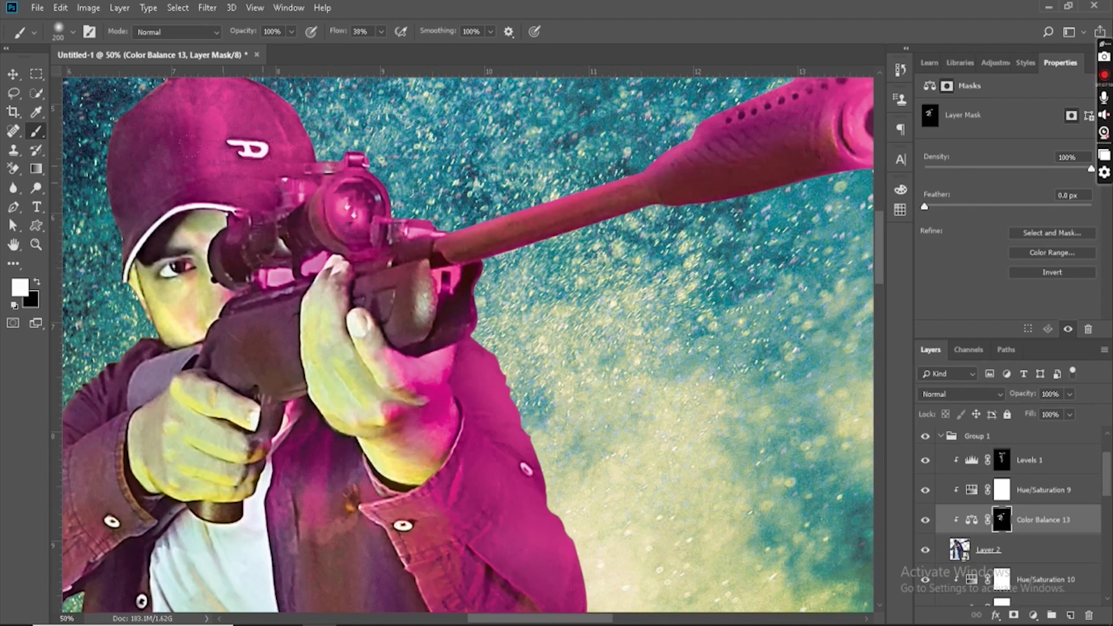
key("ctrl+minus")
key("ctrl+minus")
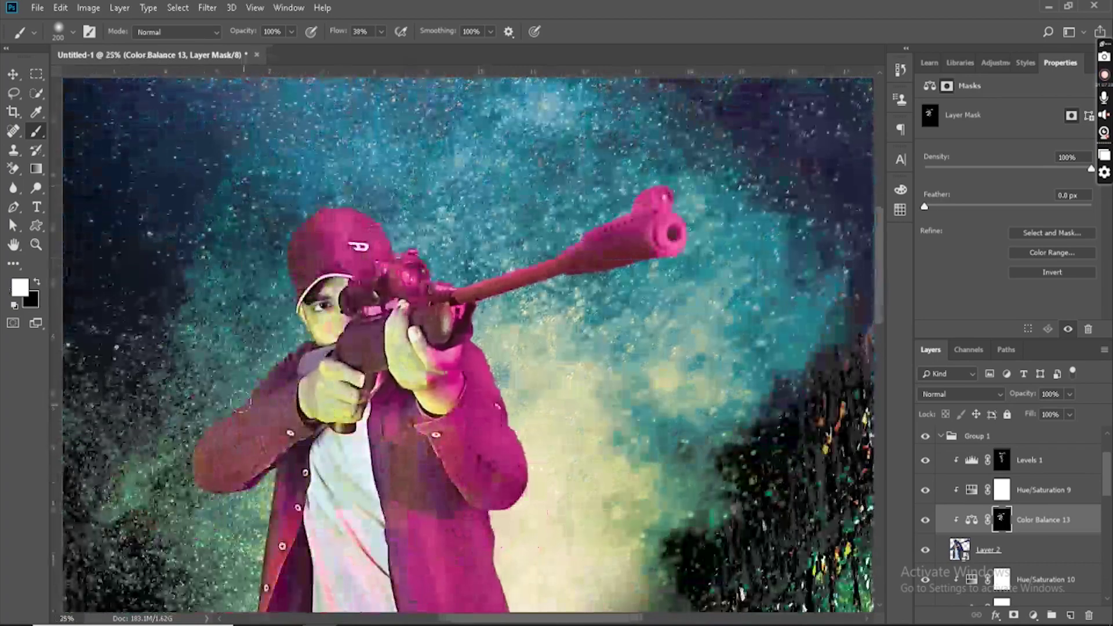
Step: Set the magenta–green midtones of Color Balance 10, clipped to the trousers layer, to -95 and compare it switched off and on
scroll(487, 442, "down", 3)
scroll(437, 446, "down", 5)
scroll(924, 526, "down", 3)
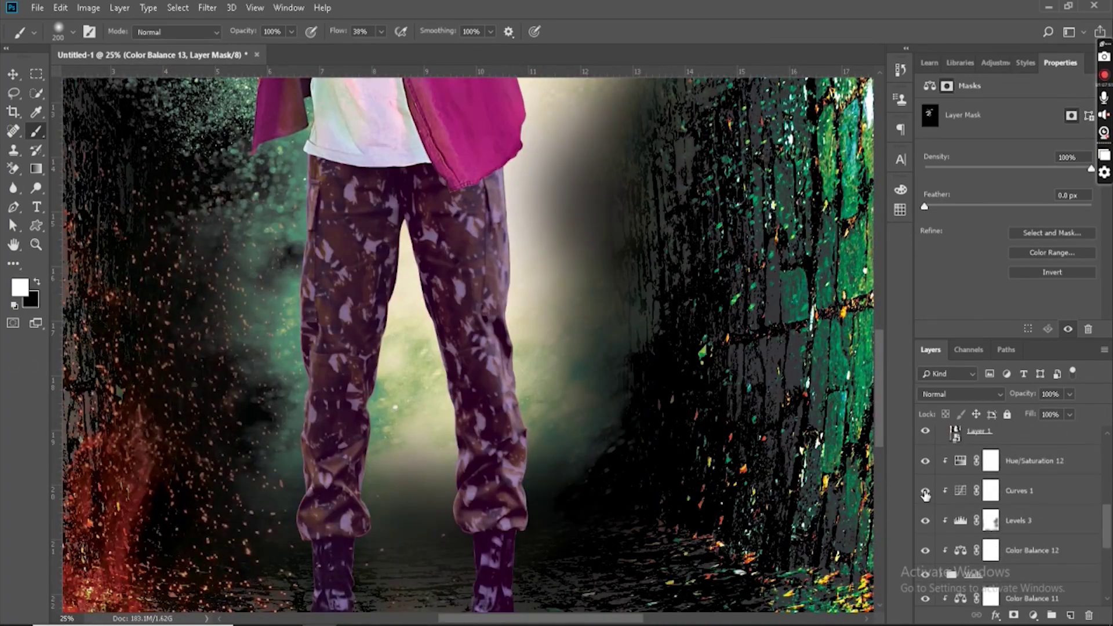
left_click(926, 519)
left_click(925, 520)
left_click(971, 519)
mouse_move(941, 164)
left_mouse_down()
mouse_move(1028, 167)
mouse_move(929, 168)
left_mouse_up()
left_click(925, 520)
left_click(925, 520)
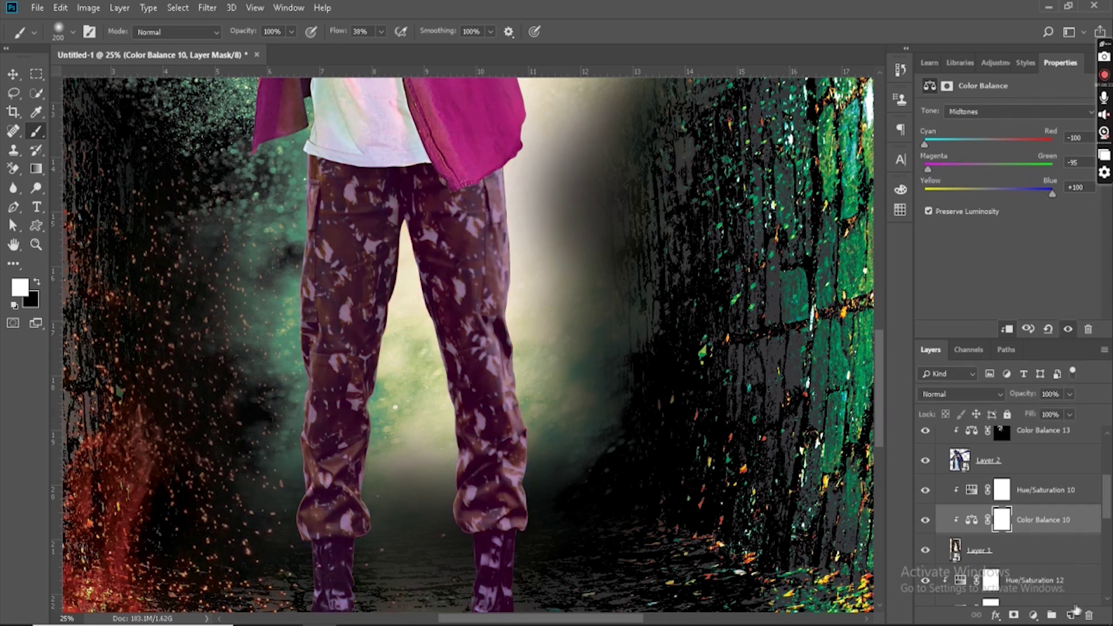
left_click(1034, 615)
left_click(1026, 487)
key("Delete")
Step: Paint black on the Color Balance 10 mask over the trouser leg and boot nearer the fire with a 175 px brush
left_click(925, 520)
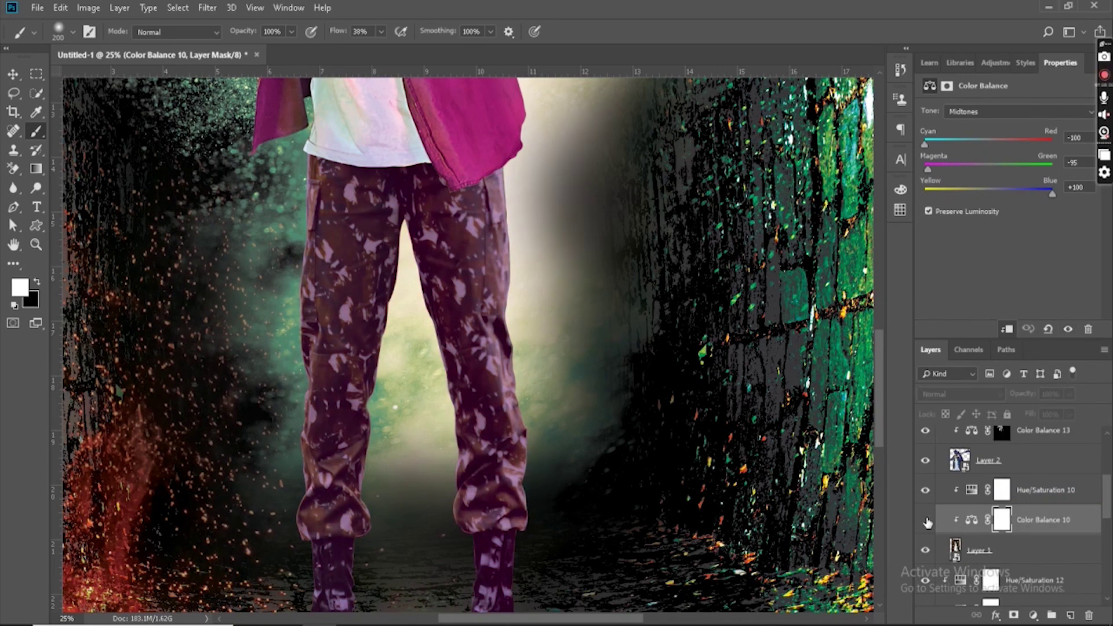
left_click(926, 520)
left_click(1000, 526)
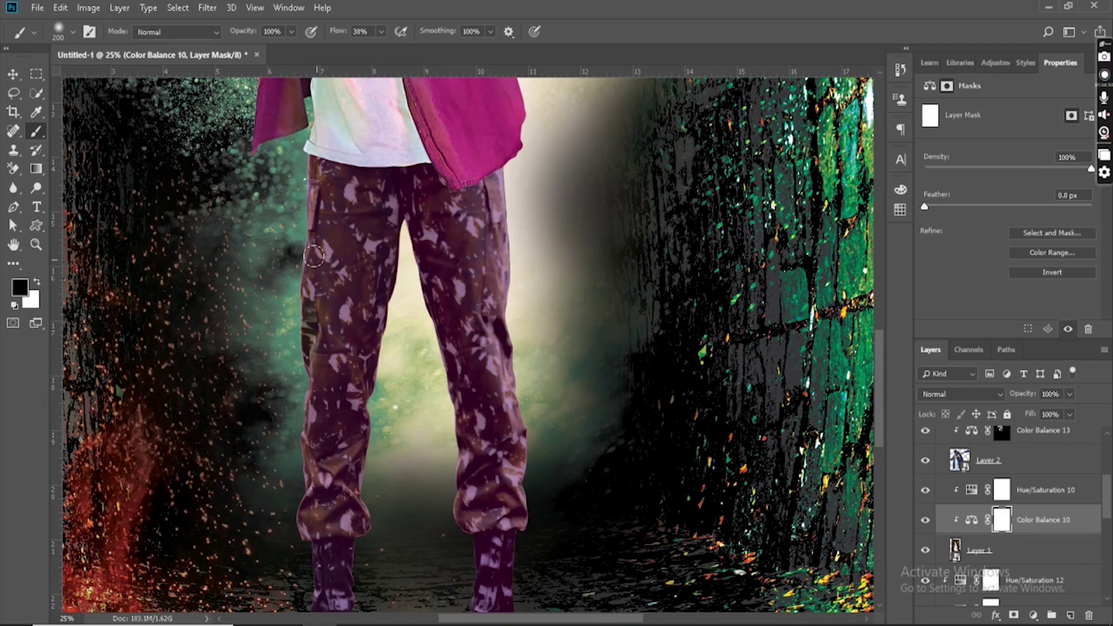
key("bracketleft")
key("bracketleft")
key("bracketleft")
key("bracketleft")
key("bracketleft")
key("bracketleft")
key("bracketleft")
key("bracketleft")
scroll(310, 496, "up", 2)
scroll(395, 520, "down", 4)
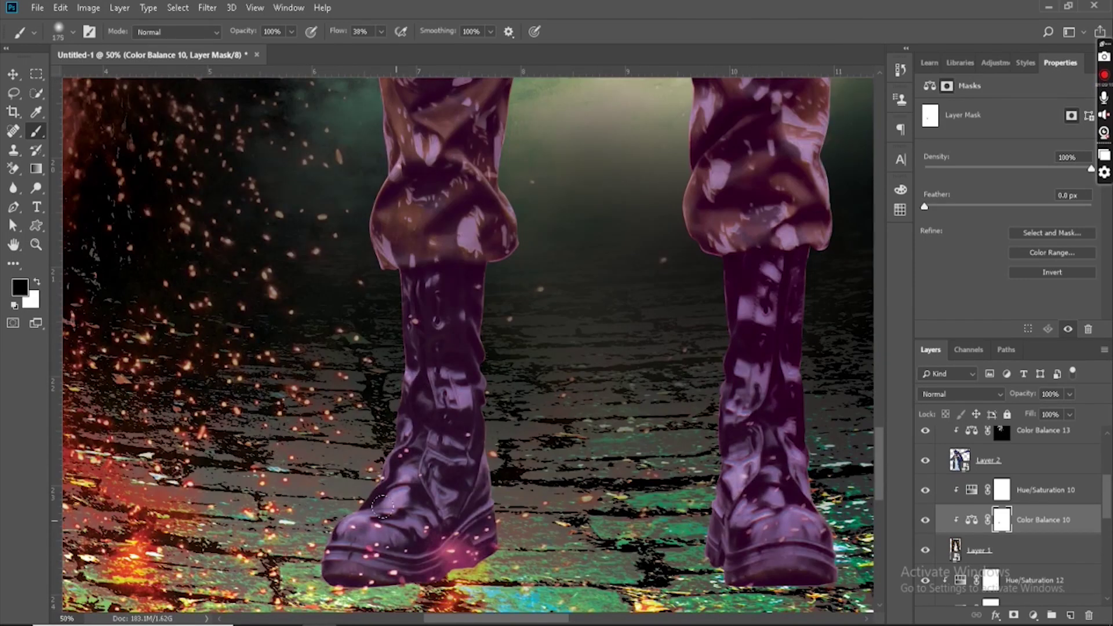
scroll(394, 519, "up", 3)
scroll(384, 273, "up", 3)
left_click_drag(478, 228, 404, 259)
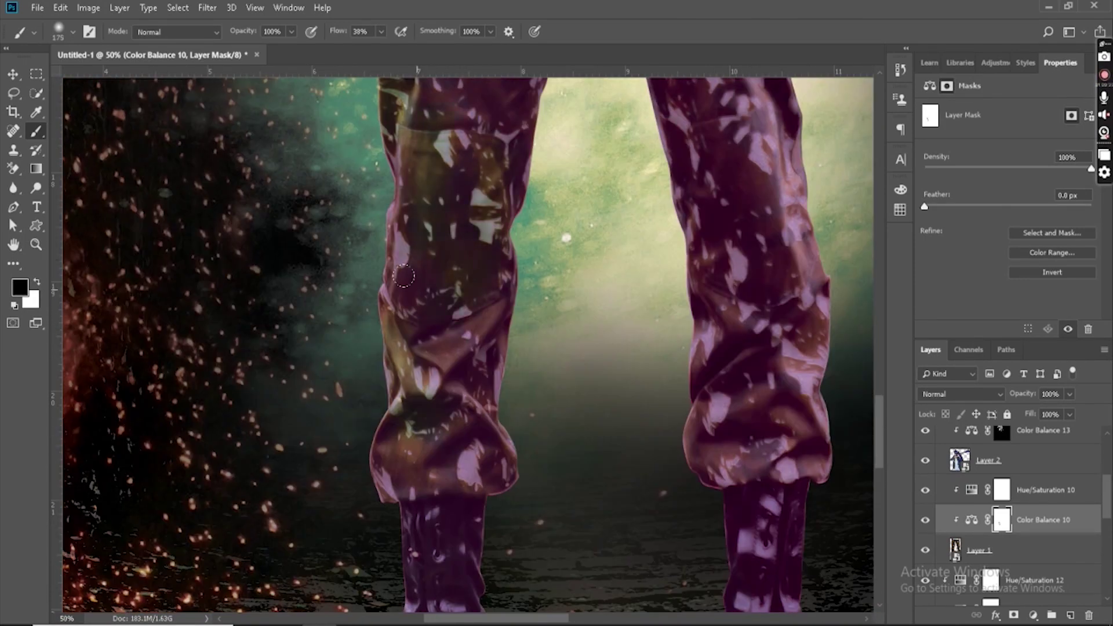
Step: Raise the brush flow to 62% and keep masking Color Balance 10 in black over the fire-side trouser leg up to the pocket
left_click_drag(345, 32, 349, 32)
scroll(464, 244, "up", 5)
mouse_move(466, 243)
left_mouse_down()
mouse_move(452, 174)
mouse_move(397, 406)
left_mouse_up()
scroll(400, 406, "down", 4)
left_click_drag(446, 371, 501, 420)
scroll(487, 279, "up", 9)
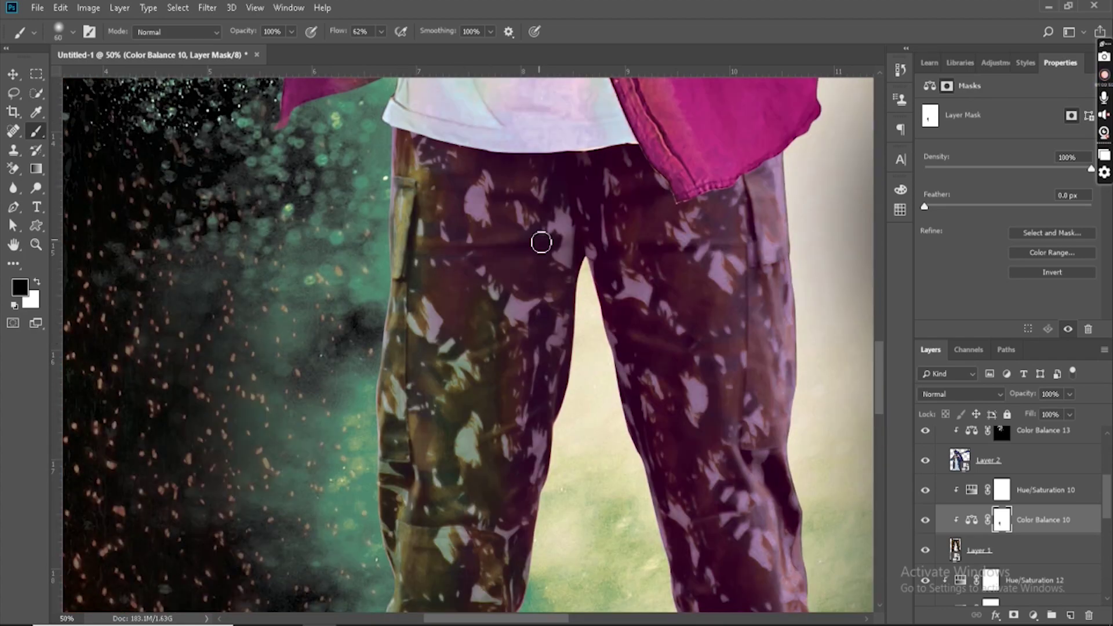
scroll(435, 255, "up", 3)
scroll(571, 416, "up", 1)
Step: Save the document as "artwork 5" in PSD format on Local Disk (E:)
key("ctrl+s")
type("artwork ")
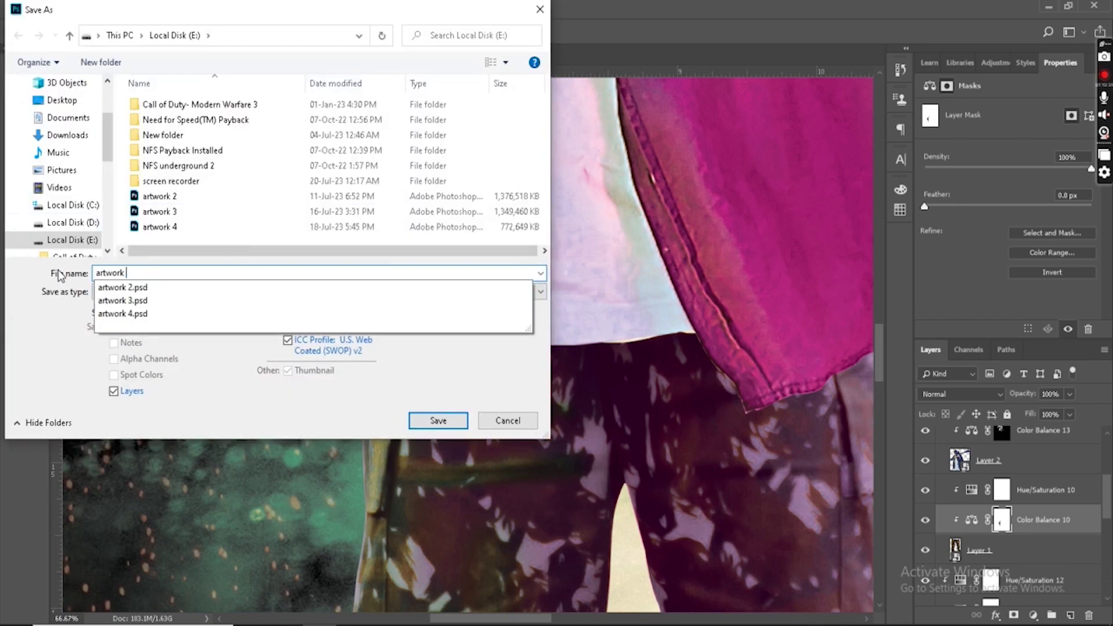
type("5")
key("Return")
left_click(710, 171)
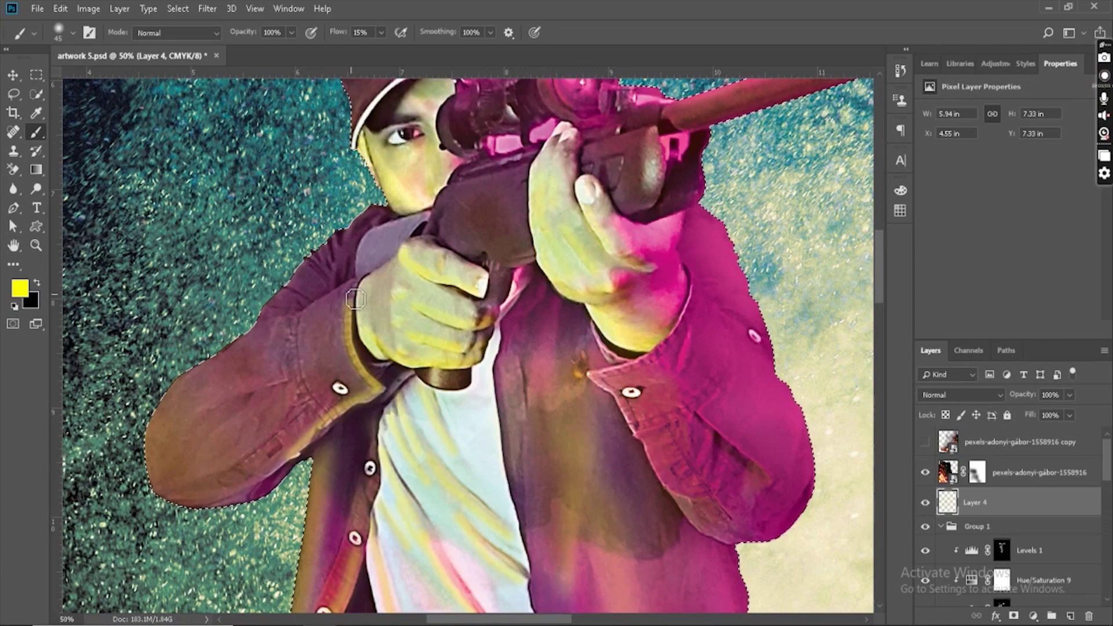
Step: Paint yellow highlights on Layer 4 along both jacket sleeves and cuffs with a 45 px brush at 15% flow
mouse_move(261, 481)
left_mouse_down()
mouse_move(192, 509)
mouse_move(199, 485)
mouse_move(223, 468)
left_mouse_up()
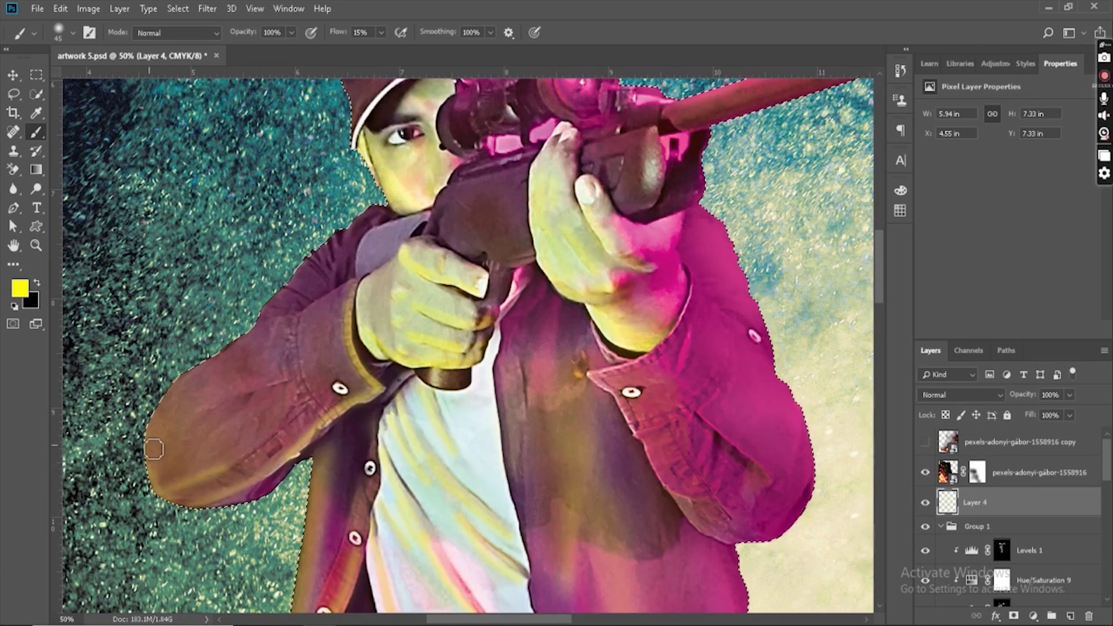
mouse_move(253, 502)
left_mouse_down()
mouse_move(258, 392)
mouse_move(286, 409)
mouse_move(359, 377)
left_mouse_up()
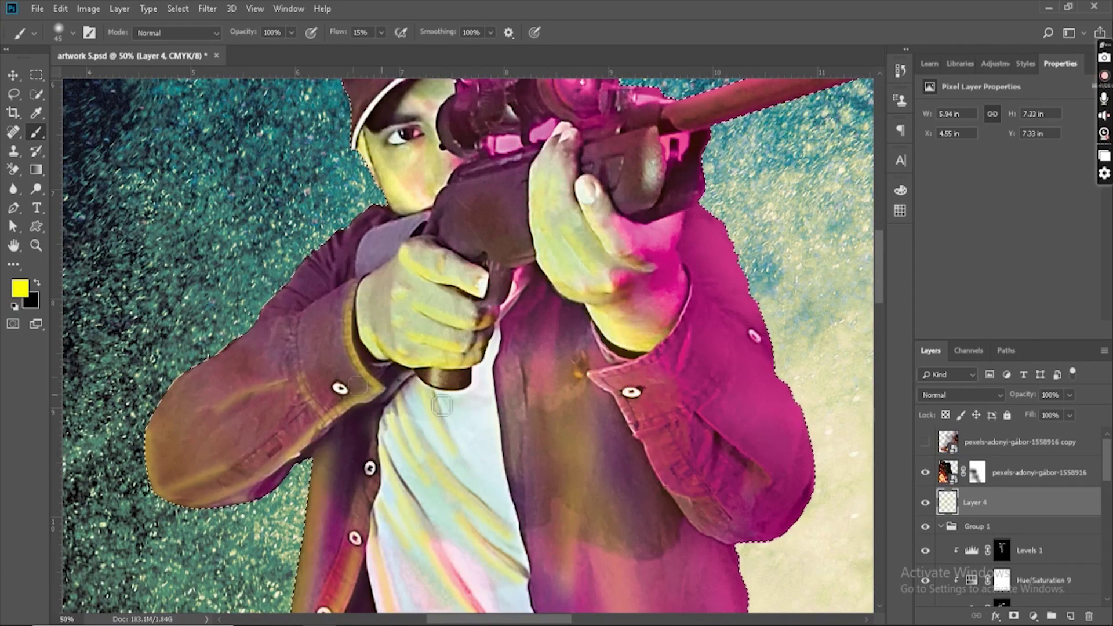
mouse_move(600, 340)
left_mouse_down()
mouse_move(670, 348)
mouse_move(621, 406)
mouse_move(661, 428)
mouse_move(641, 421)
left_mouse_up()
scroll(642, 420, "down", 3)
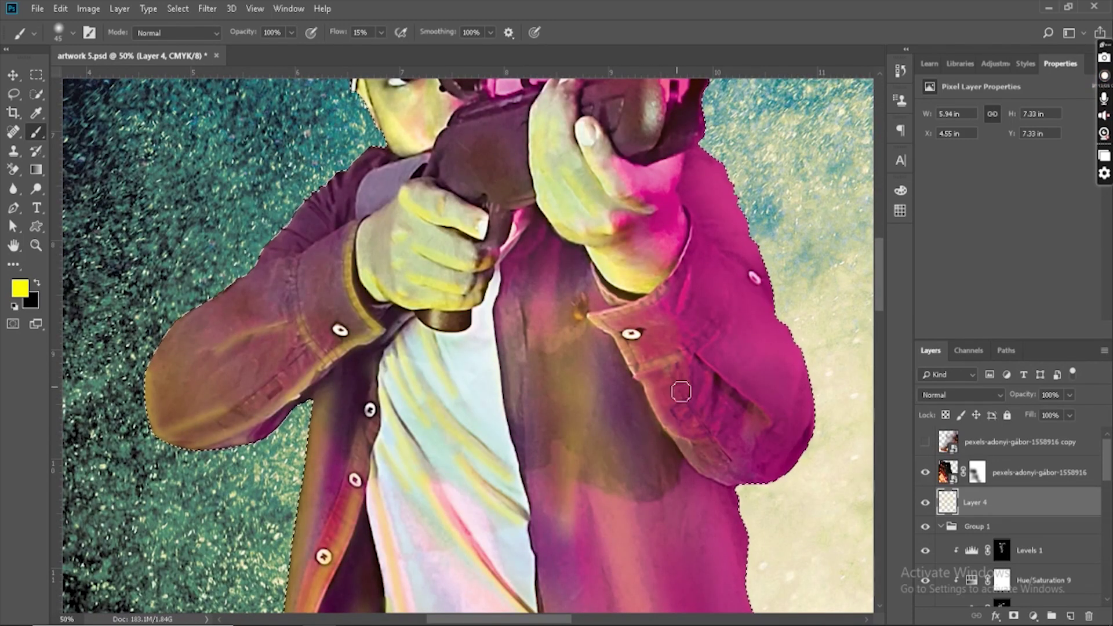
left_click_drag(771, 421, 773, 425)
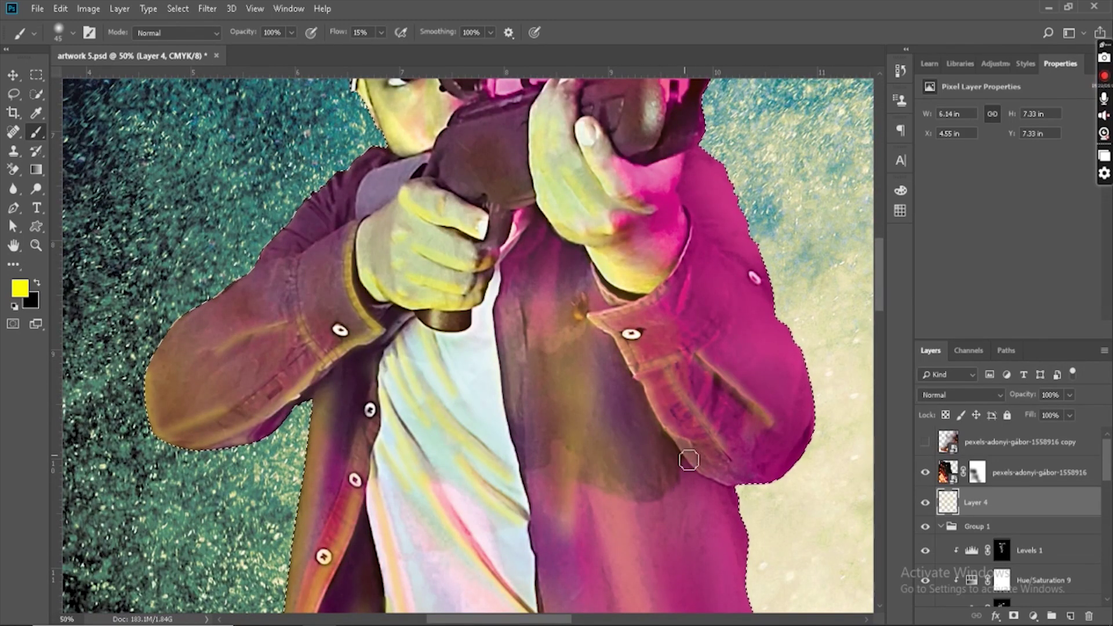
scroll(760, 490, "down", 4)
scroll(464, 429, "up", 7)
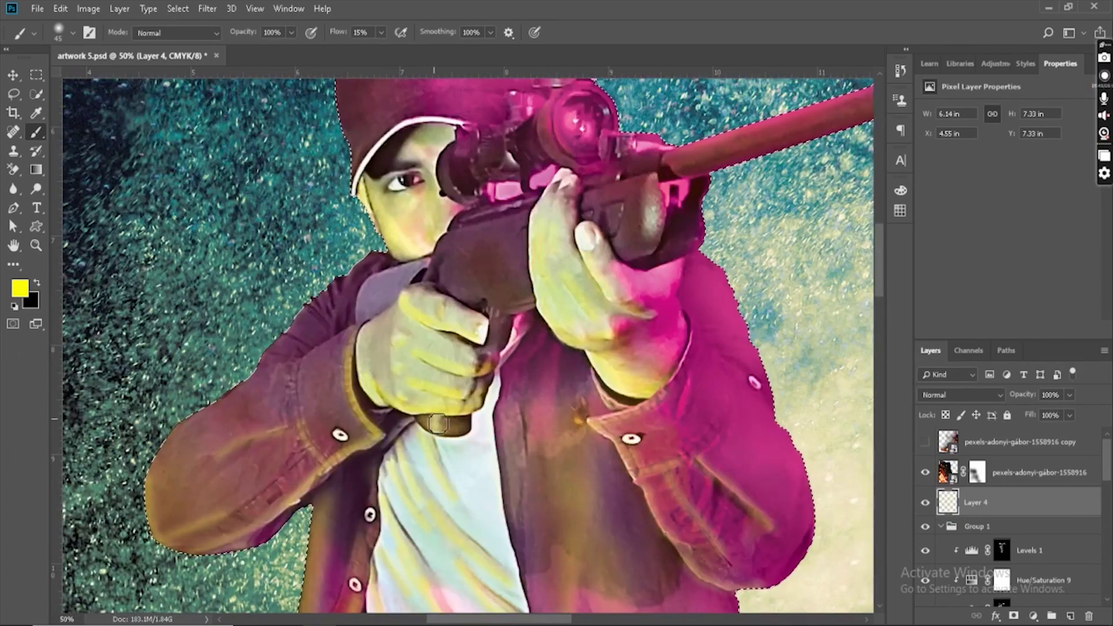
Step: Paint yellow highlights on the rifle's fore-end and grip around the hands with a 60 px brush
key("bracketright")
key("bracketright")
mouse_move(656, 186)
left_mouse_down()
mouse_move(661, 245)
mouse_move(659, 198)
mouse_move(633, 255)
left_mouse_up()
left_click_drag(622, 203, 609, 211)
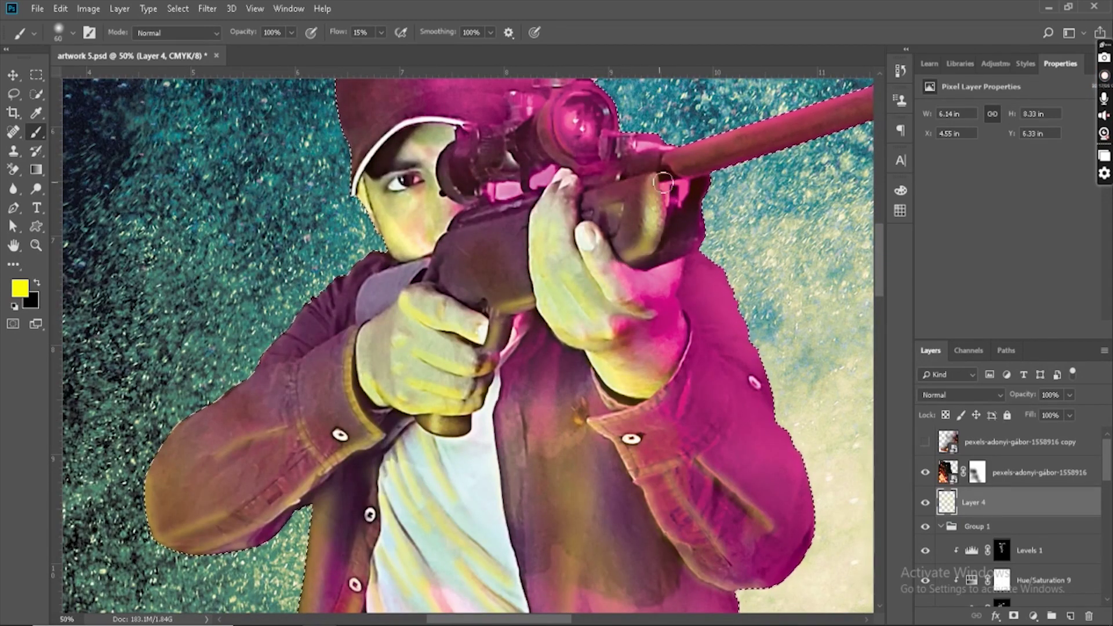
Step: Paint a yellow highlight along the upper edge of the rifle body beneath the scope with a 30 px brush
scroll(690, 245, "left", 1)
key("ctrl+plus")
key("ctrl+plus")
scroll(580, 360, "up", 7)
scroll(578, 366, "left", 3)
scroll(603, 342, "right", 4)
key("bracketleft")
key("bracketleft")
key("bracketleft")
left_click_drag(642, 302, 505, 320)
scroll(522, 319, "up", 4)
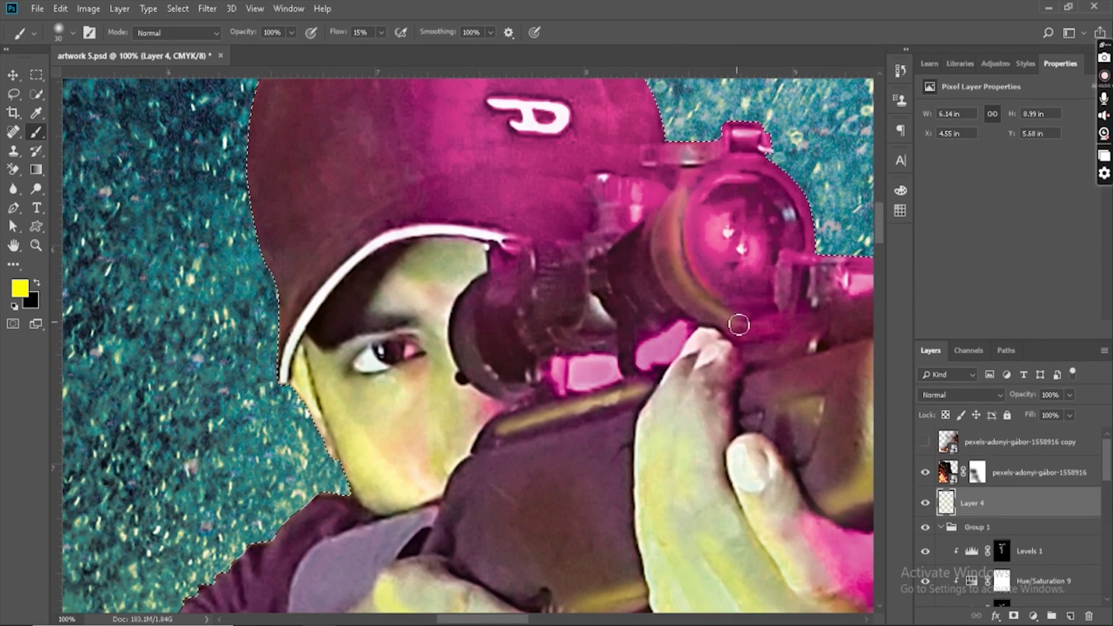
Step: Paint yellow highlights on the scope's rim, turret and eyepiece with the 30 px brush
mouse_move(696, 321)
left_mouse_down()
mouse_move(671, 290)
mouse_move(657, 238)
mouse_move(713, 162)
left_mouse_up()
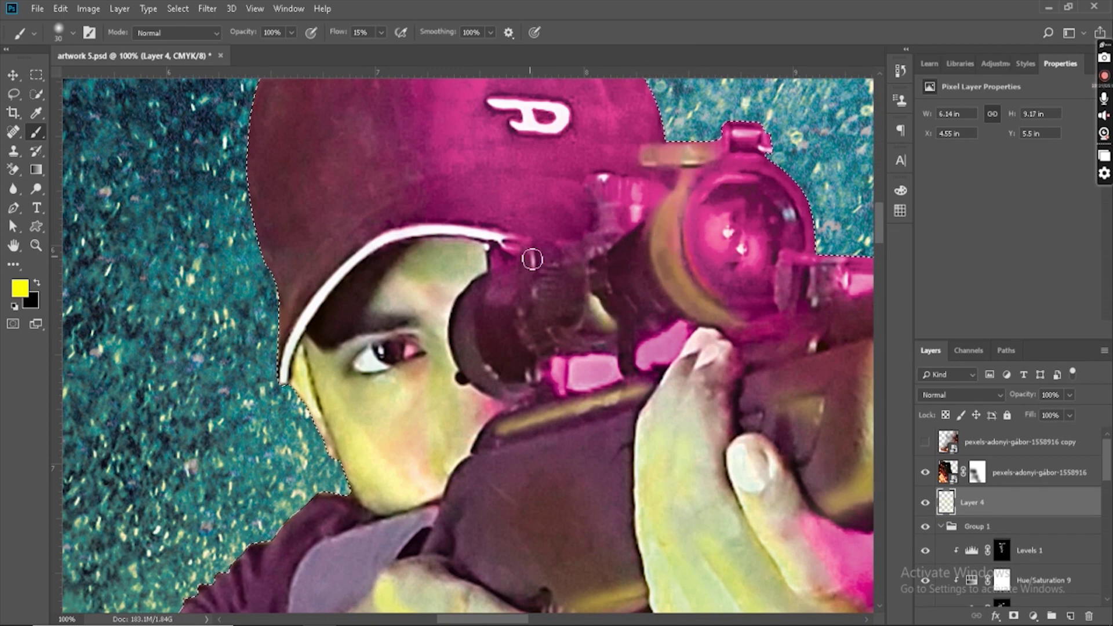
mouse_move(539, 286)
left_mouse_down()
mouse_move(535, 310)
mouse_move(481, 316)
mouse_move(490, 366)
mouse_move(527, 389)
mouse_move(488, 364)
mouse_move(479, 338)
mouse_move(485, 312)
mouse_move(518, 389)
mouse_move(513, 303)
mouse_move(485, 339)
left_mouse_up()
key("]")
key("]")
key("]")
left_click_drag(601, 270, 640, 324)
key("ctrl+minus")
key("ctrl+minus")
key("ctrl+minus")
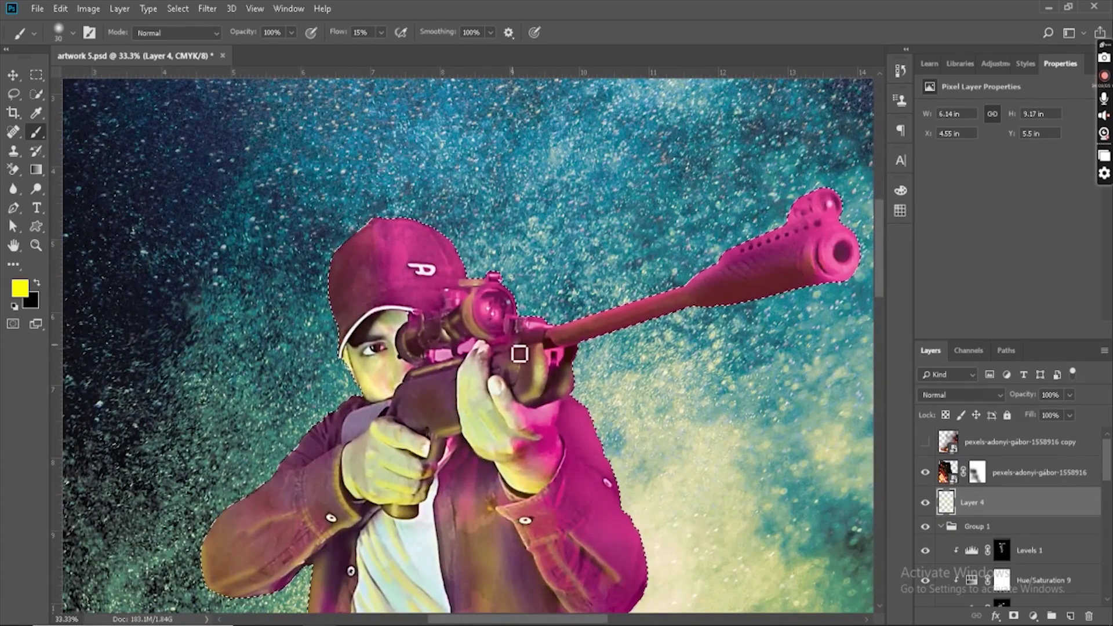
Step: Enlarge the brush and paint a yellow highlight along the rifle barrel toward the muzzle
key("bracketright")
key("bracketright")
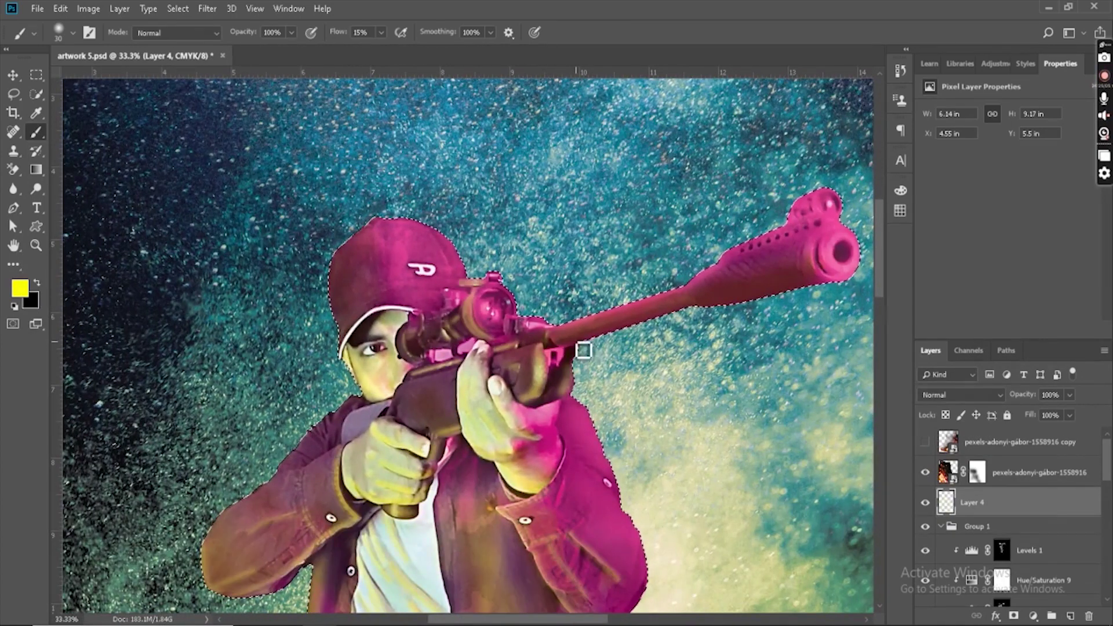
key("bracketright")
key("bracketright")
key("bracketright")
mouse_move(572, 346)
left_mouse_down()
mouse_move(690, 304)
mouse_move(559, 351)
mouse_move(832, 272)
mouse_move(831, 292)
mouse_move(821, 234)
mouse_move(811, 261)
left_mouse_up()
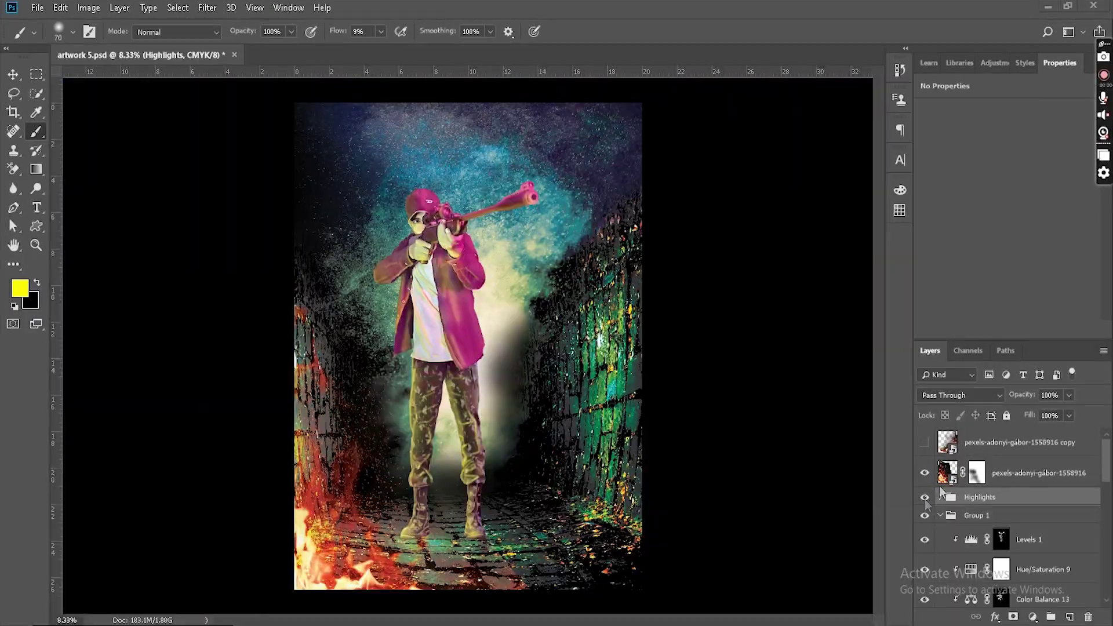
Step: Load the trousers and boots layer as a selection and paint it black on a new layer above the Highlights group
left_click(926, 488)
left_click(926, 489)
scroll(935, 522, "down", 2)
left_click(976, 573)
left_click(954, 572, "ctrl")
scroll(954, 573, "up", 2)
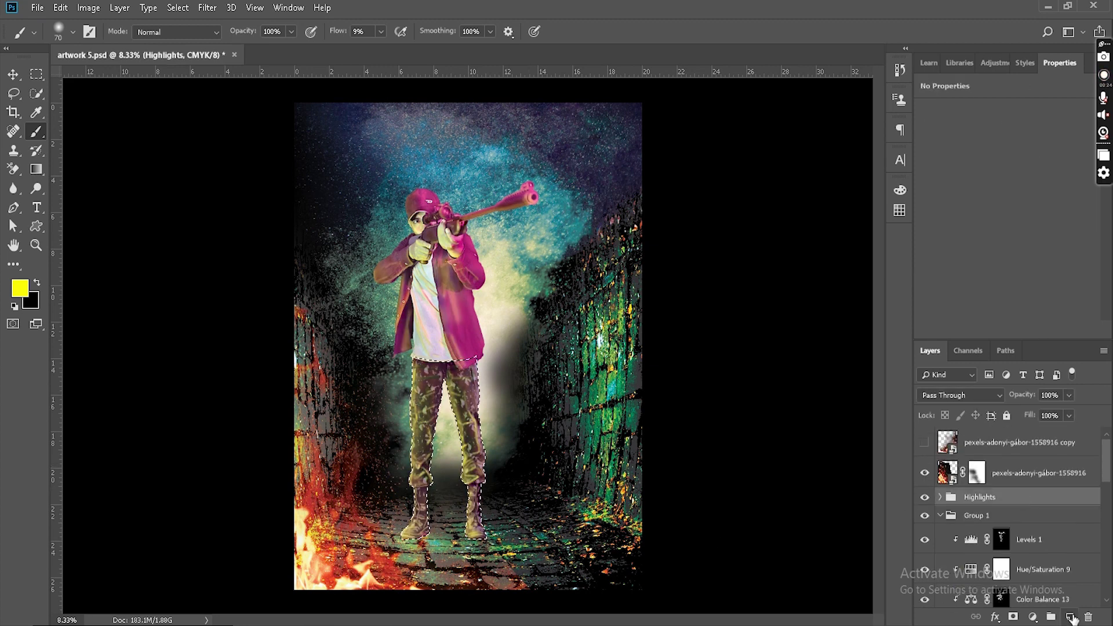
left_click(980, 503)
key("x")
mouse_move(395, 361)
left_mouse_down()
mouse_move(419, 510)
mouse_move(466, 492)
mouse_move(471, 371)
mouse_move(444, 416)
mouse_move(452, 506)
mouse_move(382, 506)
mouse_move(457, 508)
mouse_move(475, 493)
left_mouse_up()
Step: Free-transform the black leg silhouette, flipping and skewing it down from the boots across the floor as a cast shadow
key("ctrl+t")
left_click_drag(508, 347, 498, 337)
left_click_drag(443, 449, 442, 538)
left_click_drag(445, 357, 578, 481)
Step: Warp the shadow so its near ends meet the boot soles and its far end stretches across the floor toward the green wall
left_click(584, 32)
left_click_drag(491, 500, 496, 505)
left_click_drag(576, 501, 574, 500)
key("ctrl+plus")
key("ctrl+plus")
scroll(563, 300, "down", 8)
left_click_drag(503, 279, 519, 272)
left_click_drag(594, 239, 644, 209)
left_click_drag(525, 208, 571, 139)
left_click_drag(626, 203, 702, 190)
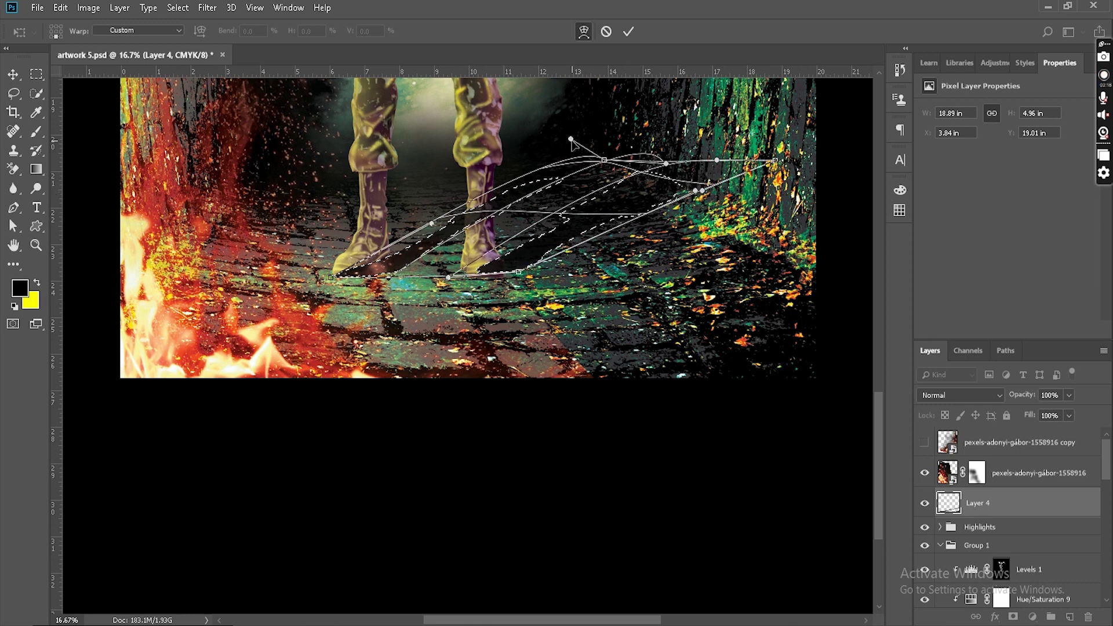
Step: Pull the far end of the warped shadow closer to the boots, reshape its curve and commit the transformation
left_click_drag(571, 139, 571, 171)
left_click_drag(683, 186, 670, 173)
left_click_drag(774, 160, 709, 152)
left_click_drag(702, 191, 676, 126)
left_click_drag(572, 170, 537, 147)
left_click_drag(518, 272, 500, 270)
left_click_drag(554, 211, 444, 238)
key("Return")
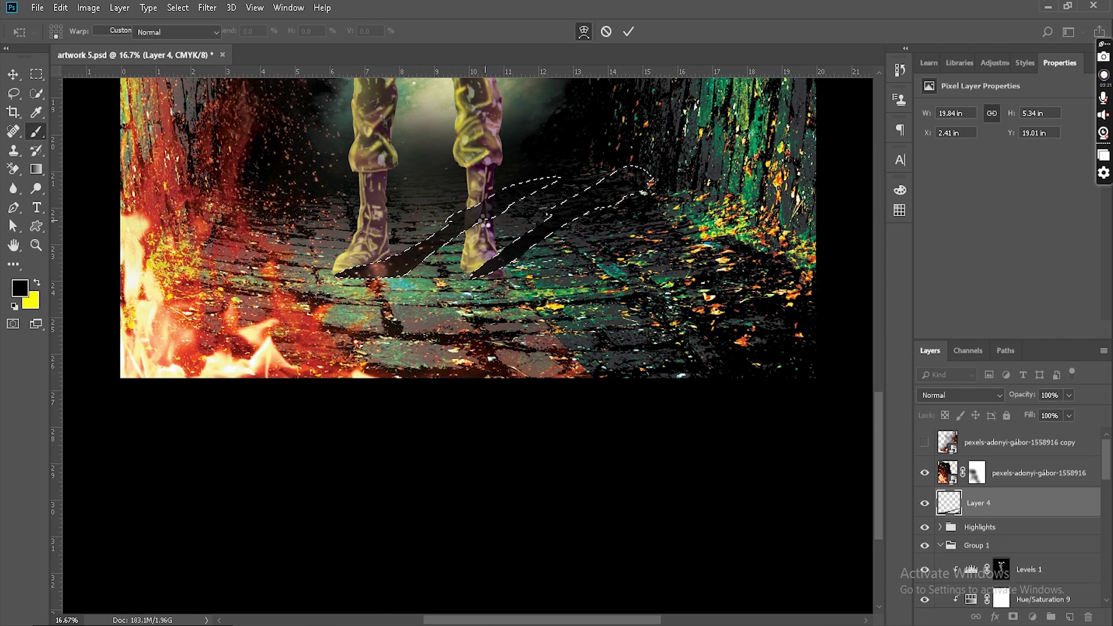
Step: Deselect the shadow and move Layer 4 down the layer stack so it sits behind the boots
key("ctrl+d")
mouse_move(1009, 504)
left_mouse_down()
mouse_move(1028, 445)
mouse_move(1037, 459)
left_mouse_up()
scroll(1003, 458, "up", 8)
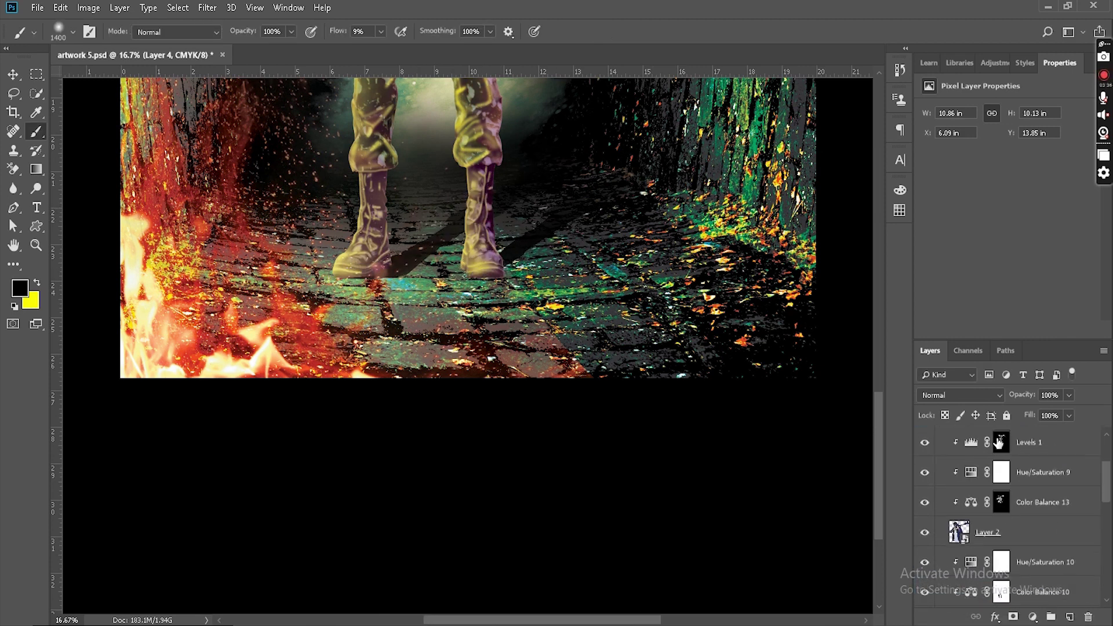
Step: Add a new layer directly above Layer 4, below Group 1
left_click(940, 515)
key("ctrl+minus")
key("ctrl+minus")
key("ctrl+minus")
left_click(1070, 617)
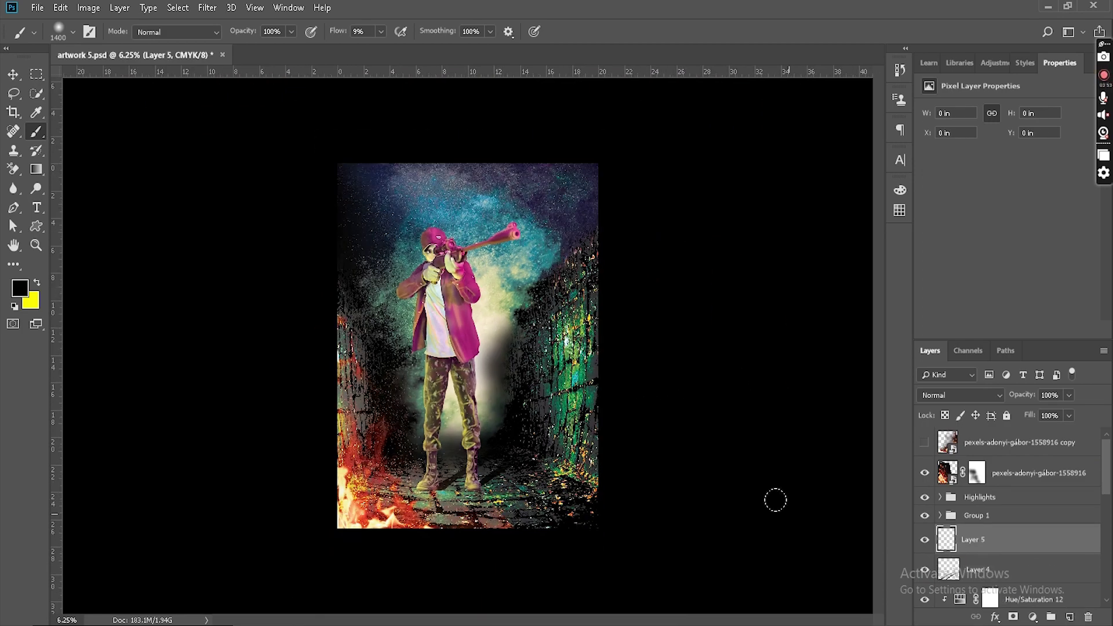
Step: Paint soft black shadows on the floor around both boots with a 200 to 300 px brush, raising the flow to 31%
key("ctrl+plus")
key("ctrl+plus")
key("ctrl+plus")
scroll(338, 526, "down", 4)
key("ctrl+plus")
key("ctrl+plus")
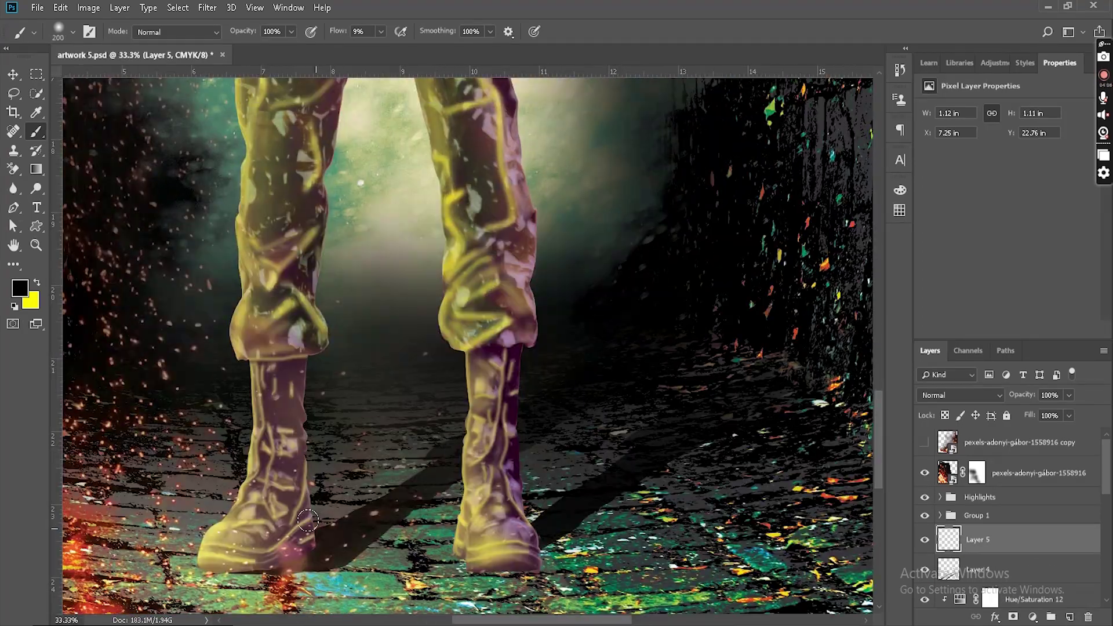
mouse_move(311, 497)
left_mouse_down()
mouse_move(325, 513)
mouse_move(406, 481)
mouse_move(418, 516)
mouse_move(582, 454)
left_mouse_up()
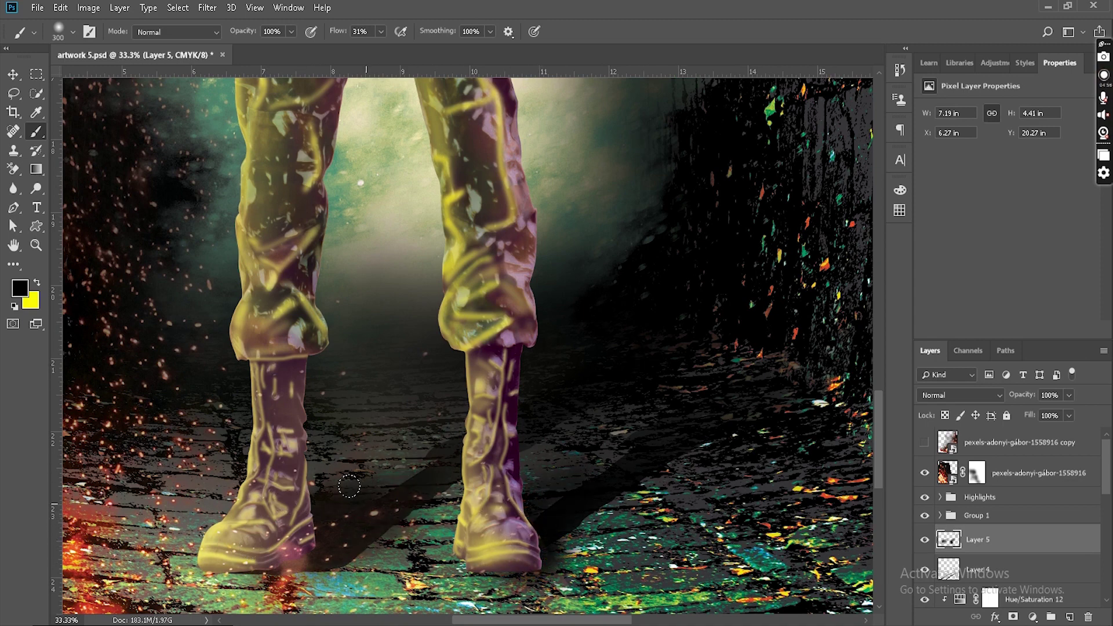
scroll(351, 483, "down", 5)
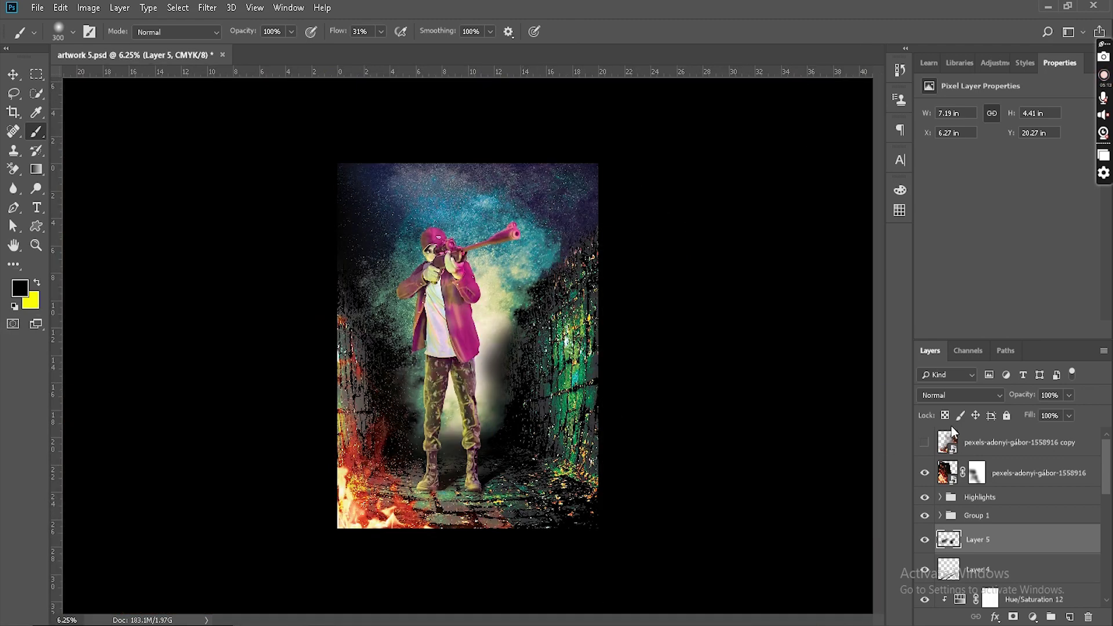
Step: Group Layer 4 and Layer 5 into a group named Shadows
left_click(988, 577)
left_click(976, 537, "shift")
key("ctrl+g")
key("Return")
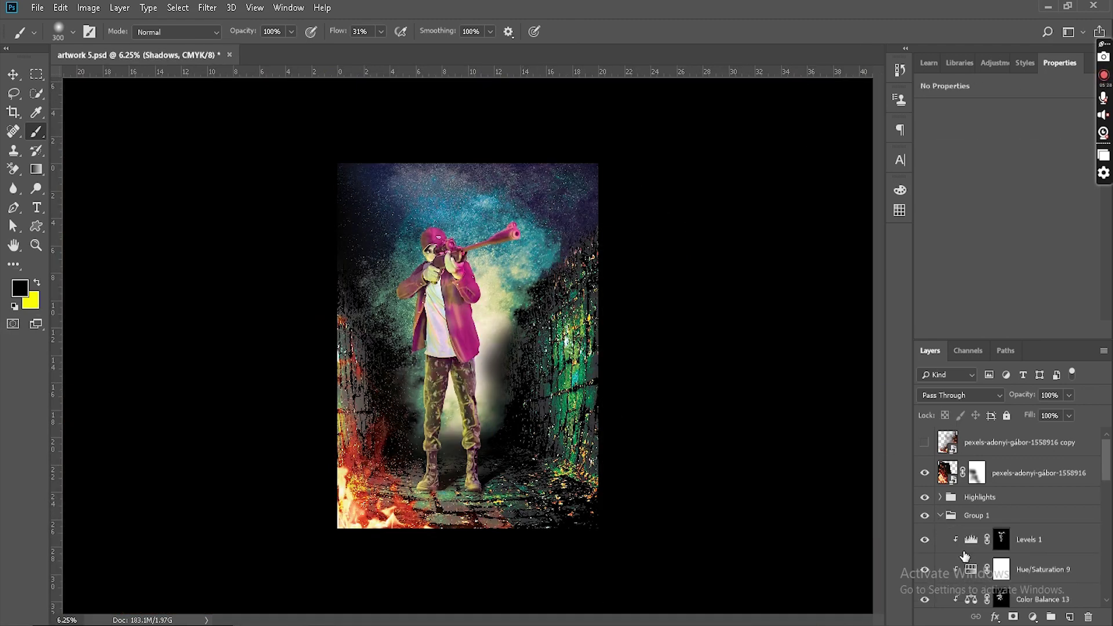
Step: Rename Group 1 as Gunamn and the visible flame photo layer as Fire
double_click(977, 485)
type("Gunamn")
key("Return")
left_click(925, 473)
left_click(925, 473)
double_click(1011, 474)
type("Fire")
key("Return")
scroll(956, 504, "down", 5)
left_click(925, 463)
left_click(924, 462)
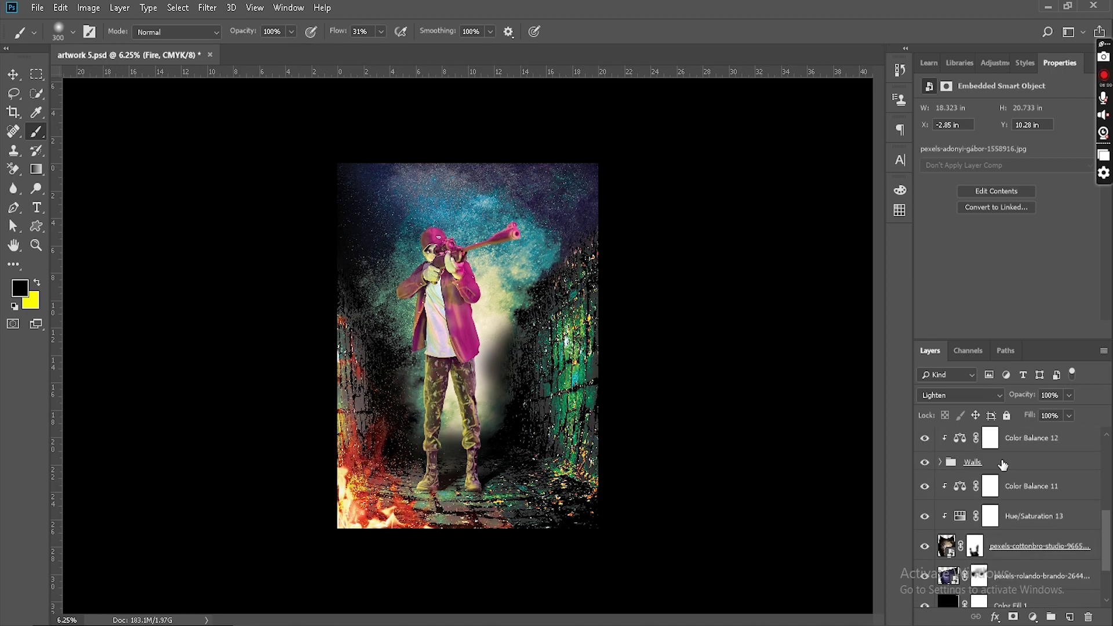
Step: Add a new layer at the very top of the layer stack
key("ctrl+plus")
scroll(658, 400, "up", 3)
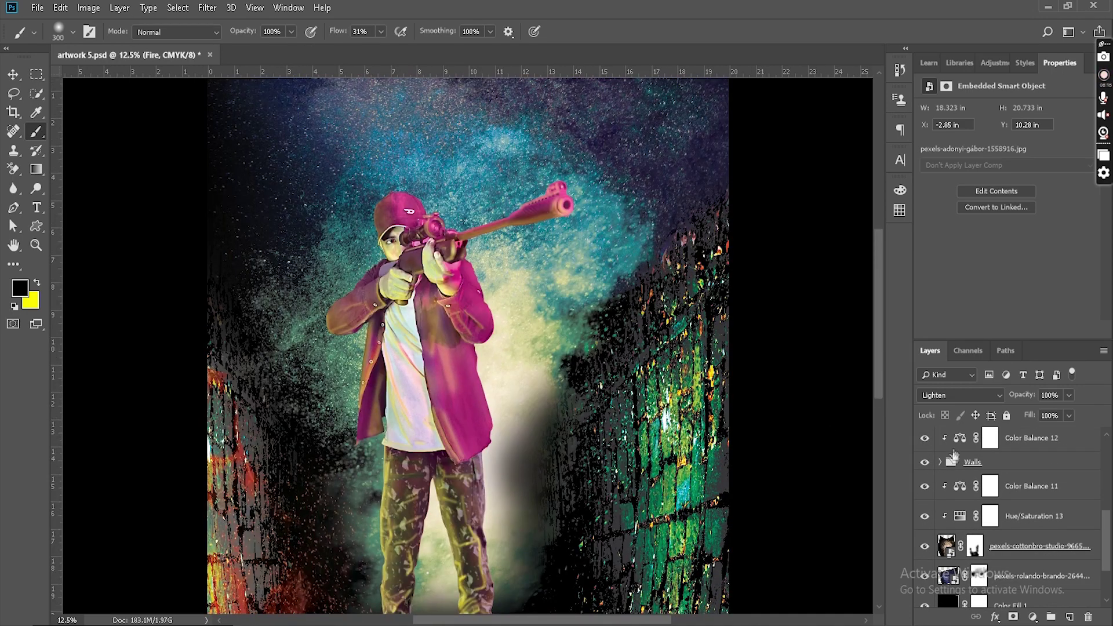
scroll(952, 457, "up", 5)
left_click(1014, 442)
key("ctrl+shift+alt+n")
Step: Change the foreground color to a light periwinkle blue sampled from the sky
key("ctrl+plus")
key("d")
left_click(37, 283)
key("ctrl+plus")
left_click(19, 288)
left_click_drag(907, 400, 908, 386)
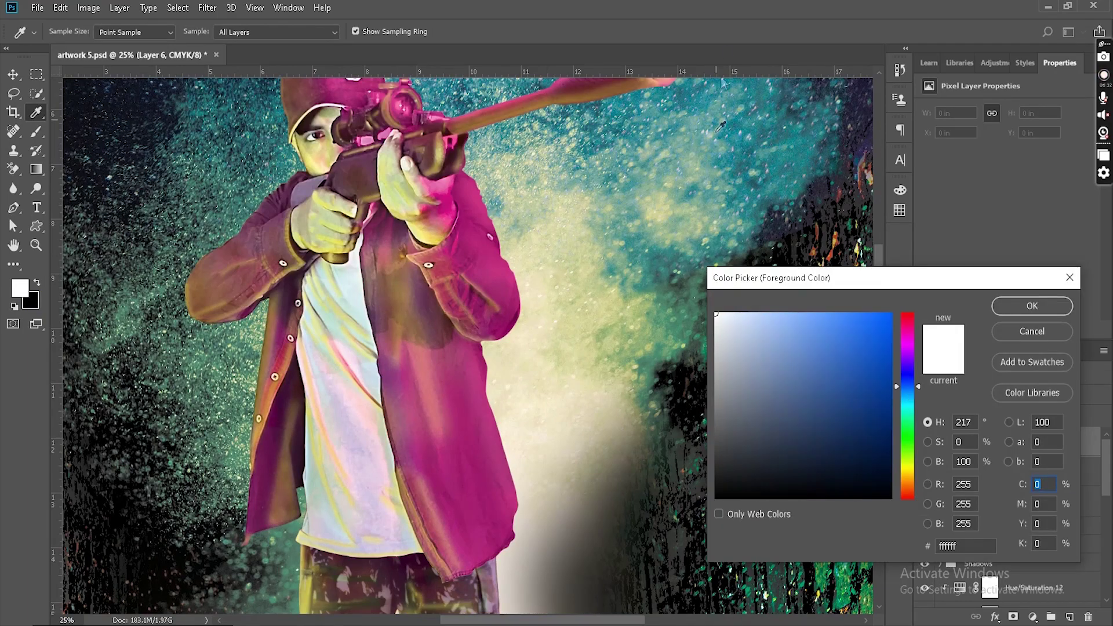
scroll(530, 174, "up", 4)
left_click(531, 174)
left_click(531, 164)
left_click(1027, 311)
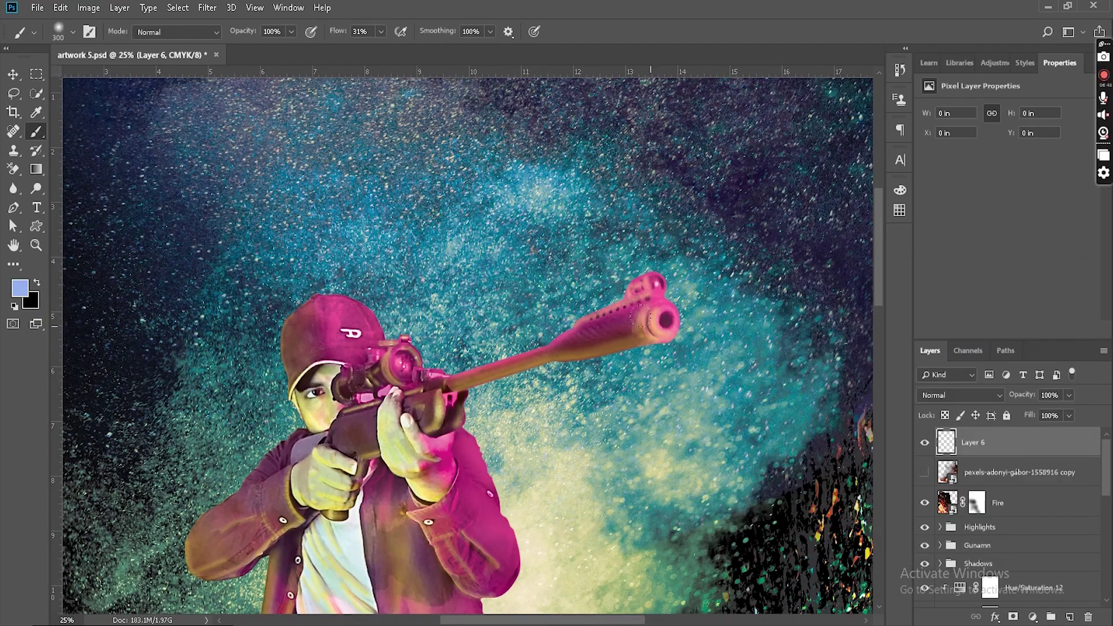
Step: Paint light-blue highlights along the cap's upper edge and panel seams with a 35 px brush at 20% flow
key("ctrl+plus")
key("ctrl+plus")
key("ctrl+plus")
scroll(421, 306, "left", 5)
scroll(441, 316, "up", 3)
scroll(441, 317, "down", 1)
key("bracketleft")
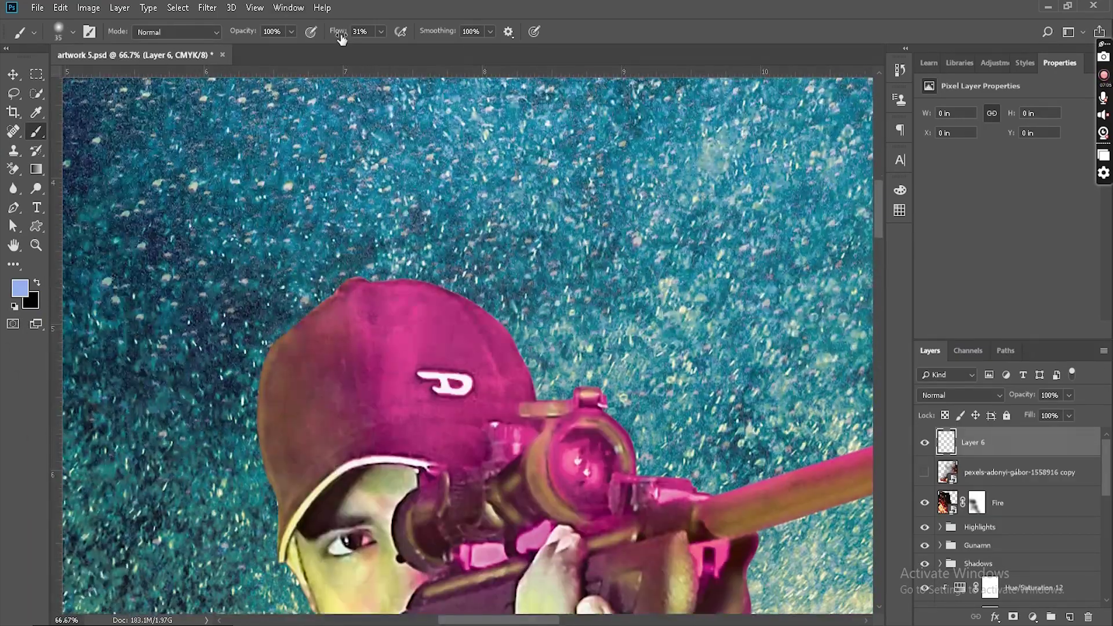
left_click_drag(498, 329, 539, 406)
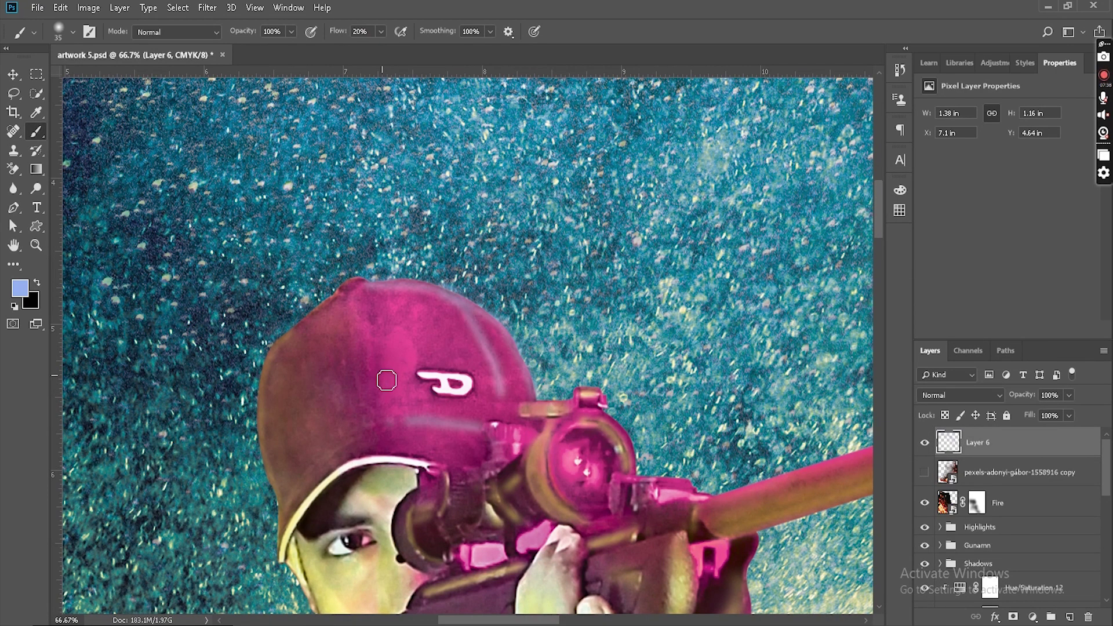
left_click_drag(476, 429, 454, 250)
left_click_drag(357, 275, 436, 292)
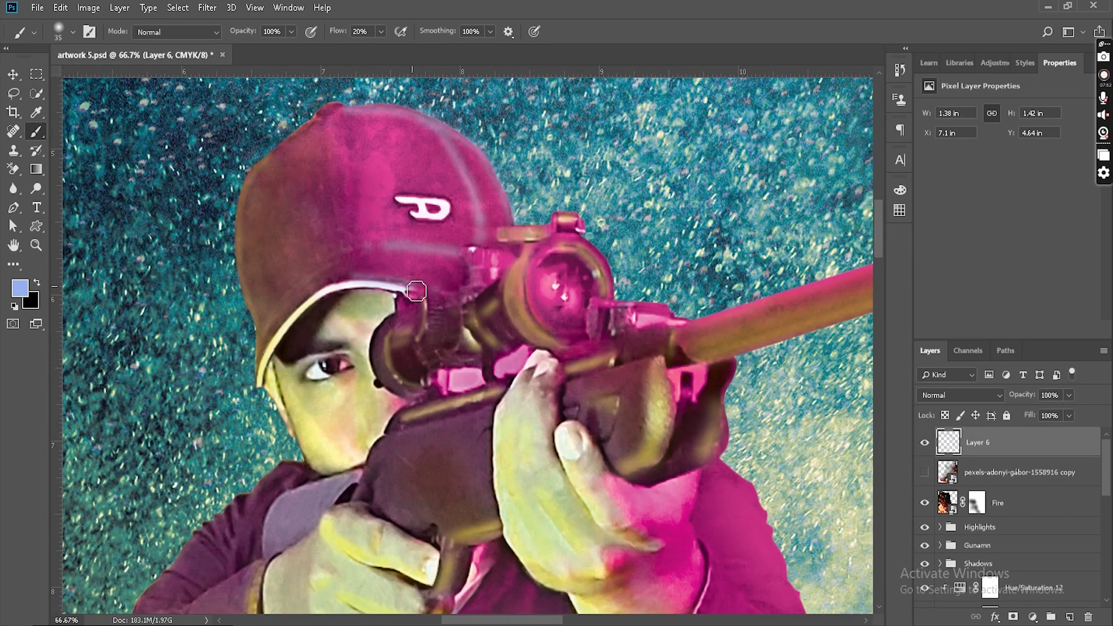
Step: Paint a fine light-blue highlight along the scope mount beside the cap with a 15 px brush
scroll(391, 170, "down", 2)
scroll(391, 170, "up", 1)
key("ctrl+plus")
key("ctrl+plus")
scroll(391, 170, "up", 7)
key("bracketleft")
key("bracketleft")
key("bracketleft")
key("bracketleft")
left_click_drag(463, 212, 607, 231)
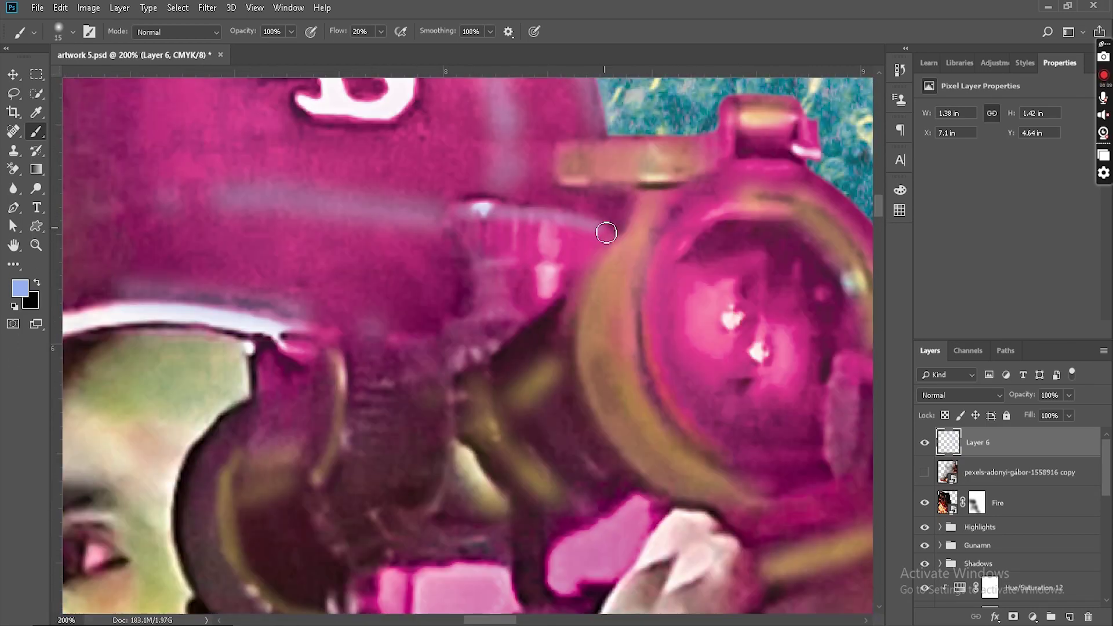
left_click_drag(499, 232, 597, 233)
key("ctrl+minus")
key("ctrl+minus")
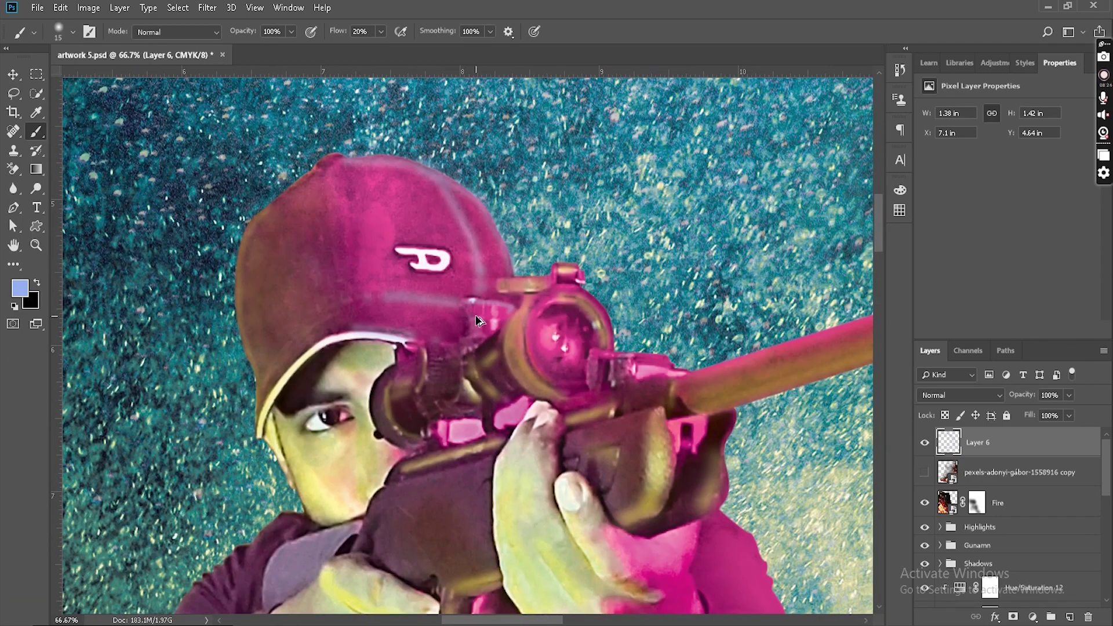
Step: Paint light-blue highlights around the front lens ring of the rifle scope
scroll(477, 320, "up", 2)
left_click_drag(479, 293, 528, 298)
left_click(645, 237)
mouse_move(813, 143)
left_mouse_down()
mouse_move(646, 236)
mouse_move(728, 368)
mouse_move(739, 461)
left_mouse_up()
left_click_drag(765, 467, 653, 467)
mouse_move(381, 401)
left_mouse_down()
mouse_move(397, 467)
mouse_move(432, 514)
left_mouse_up()
left_click_drag(509, 545, 432, 520)
mouse_move(391, 401)
left_mouse_down()
mouse_move(429, 497)
mouse_move(532, 539)
left_mouse_up()
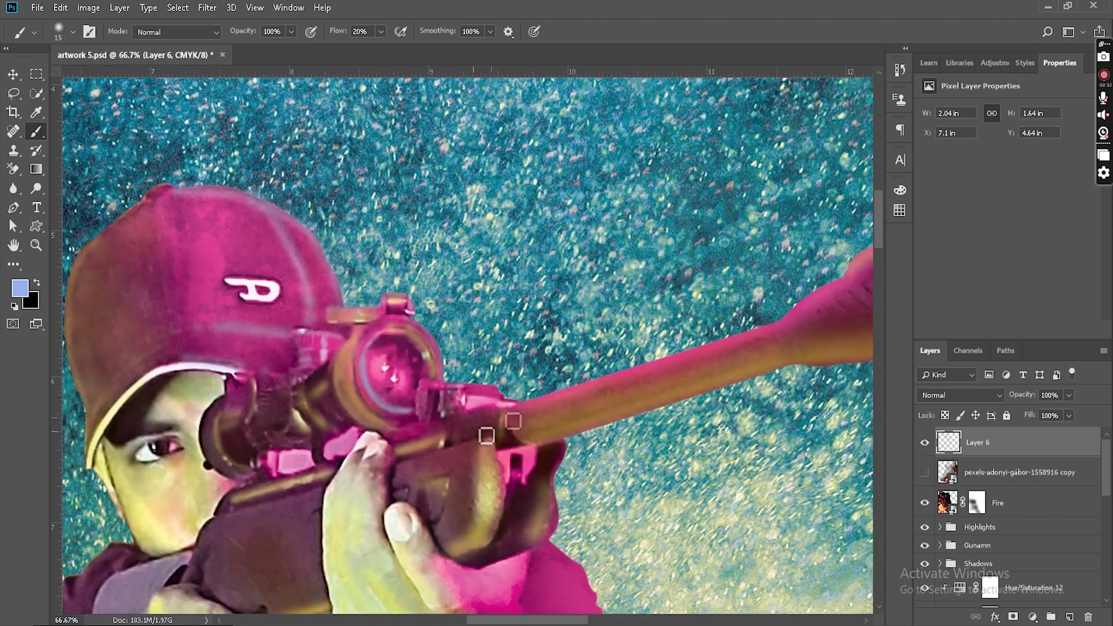
Step: Add light-blue highlights to the top edges of the rifle mount in front of the scope lens
key("ctrl+plus")
key("ctrl+plus")
key("ctrl+plus")
left_click_drag(509, 523, 581, 532)
mouse_move(472, 568)
left_mouse_down()
mouse_move(620, 578)
mouse_move(568, 485)
mouse_move(637, 501)
left_mouse_up()
key("ctrl+plus")
scroll(636, 501, "down", 4)
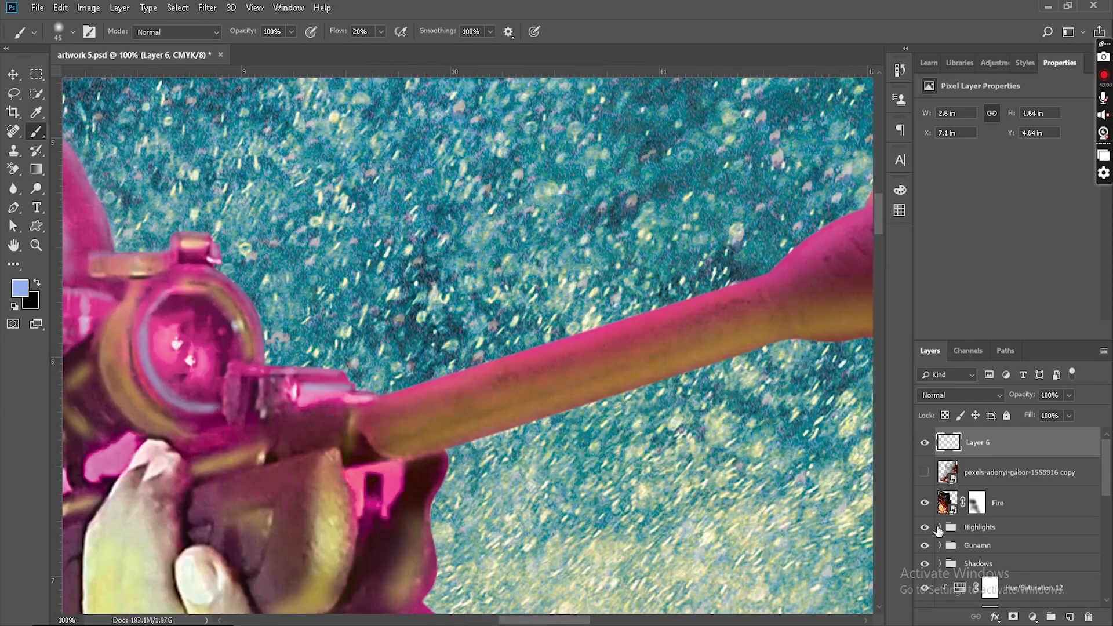
Step: Load Layer 2's outline as a selection and paint light-blue highlights along the rifle barrel and muzzle on Layer 6 with a 45 px brush
left_click(939, 546)
scroll(951, 542, "down", 3)
left_click(959, 539, "ctrl")
left_click_drag(383, 397, 772, 276)
left_click_drag(812, 244, 623, 294)
scroll(760, 281, "up", 1)
left_click_drag(585, 352, 676, 289)
left_click_drag(761, 255, 414, 325)
left_click_drag(572, 170, 675, 145)
mouse_move(692, 208)
left_mouse_down()
mouse_move(678, 147)
mouse_move(651, 179)
mouse_move(751, 365)
mouse_move(716, 406)
mouse_move(696, 287)
mouse_move(679, 348)
left_mouse_up()
Step: Examine the light-blue highlights on the cap and rifle against the whole poster
key("ctrl+minus")
key("ctrl+minus")
key("ctrl+minus")
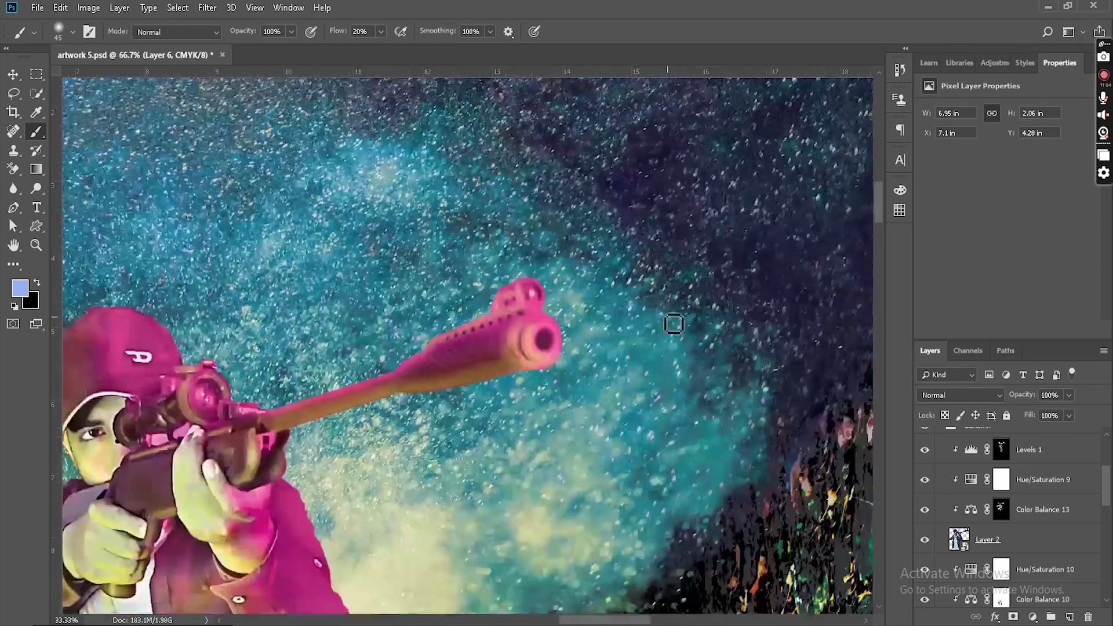
key("ctrl+minus")
key("ctrl+minus")
key("ctrl+minus")
key("ctrl+minus")
key("ctrl+minus")
scroll(925, 444, "up", 3)
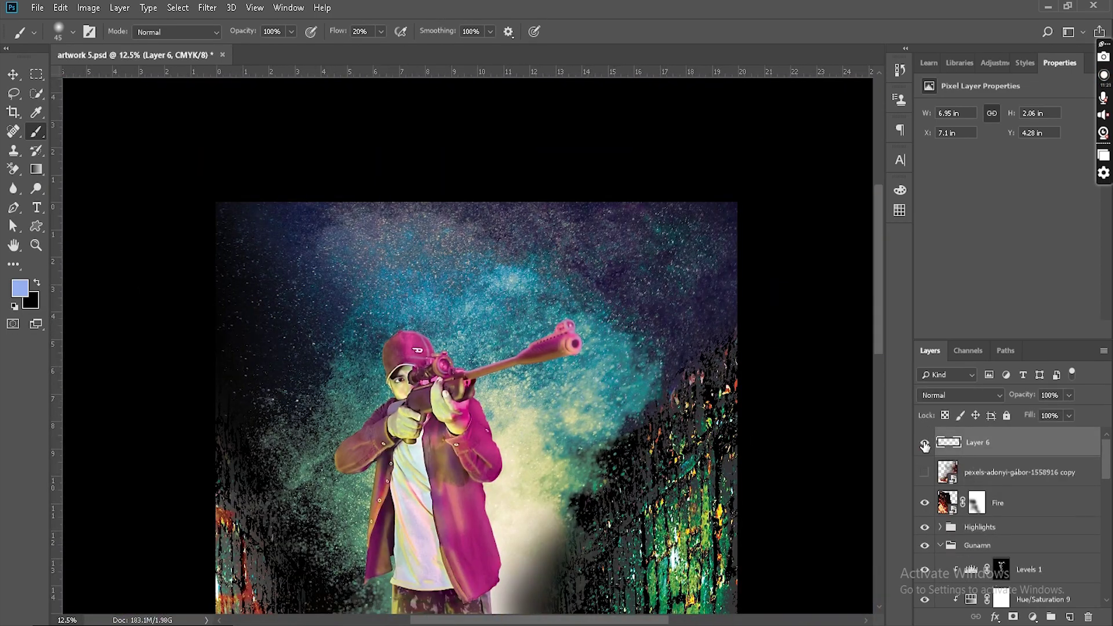
Step: Load Layer 2's outline as a selection and paint light-blue highlights along the jacket sleeve beside the bright smoke
key("ctrl+plus")
key("ctrl+plus")
key("ctrl+plus")
key("ctrl+plus")
left_click_drag(636, 530, 580, 322)
key("ctrl+plus")
key("ctrl+plus")
key("ctrl+plus")
left_click_drag(598, 92, 577, 168)
scroll(1033, 578, "down", 4)
left_click(958, 507, "ctrl")
mouse_move(566, 261)
left_mouse_down()
mouse_move(571, 360)
mouse_move(661, 493)
left_mouse_up()
scroll(661, 492, "down", 3)
left_click_drag(667, 331, 785, 586)
scroll(786, 522, "down", 3)
left_click_drag(769, 342, 825, 499)
left_click_drag(748, 472, 543, 258)
Step: Paint light-blue highlights down the jacket's smoke-facing side to its hem, inside the selected outline
key("ctrl+minus")
key("ctrl+minus")
key("ctrl+minus")
mouse_move(548, 386)
left_mouse_down()
mouse_move(597, 461)
mouse_move(600, 513)
left_mouse_up()
left_click_drag(588, 466, 603, 522)
mouse_move(516, 373)
left_mouse_down()
mouse_move(487, 330)
mouse_move(471, 374)
mouse_move(489, 354)
left_mouse_up()
scroll(499, 276, "down", 4)
left_click_drag(526, 400, 551, 547)
scroll(580, 557, "down", 3)
mouse_move(601, 576)
left_mouse_down()
mouse_move(539, 331)
mouse_move(586, 448)
left_mouse_up()
scroll(585, 448, "down", 3)
mouse_move(554, 235)
left_mouse_down()
mouse_move(604, 437)
mouse_move(524, 551)
mouse_move(589, 509)
mouse_move(593, 436)
left_mouse_up()
Step: Brush a broad, faint light-blue glow over the jacket's smoke-facing side with a 500 px brush at 5% flow
key("ctrl+minus")
key("ctrl+minus")
key("ctrl+minus")
scroll(604, 429, "up", 3)
key("bracketright")
key("bracketright")
key("bracketright")
key("bracketright")
key("bracketright")
key("bracketright")
key("bracketright")
key("bracketright")
key("bracketright")
key("bracketright")
key("bracketright")
key("bracketright")
key("bracketright")
key("bracketright")
key("bracketright")
key("bracketright")
left_click_drag(346, 31, 337, 31)
mouse_move(389, 181)
left_mouse_down()
mouse_move(402, 182)
mouse_move(364, 204)
left_mouse_up()
left_click_drag(481, 313, 488, 328)
mouse_move(476, 420)
left_mouse_down()
mouse_move(487, 464)
mouse_move(497, 459)
mouse_move(473, 386)
mouse_move(496, 503)
left_mouse_up()
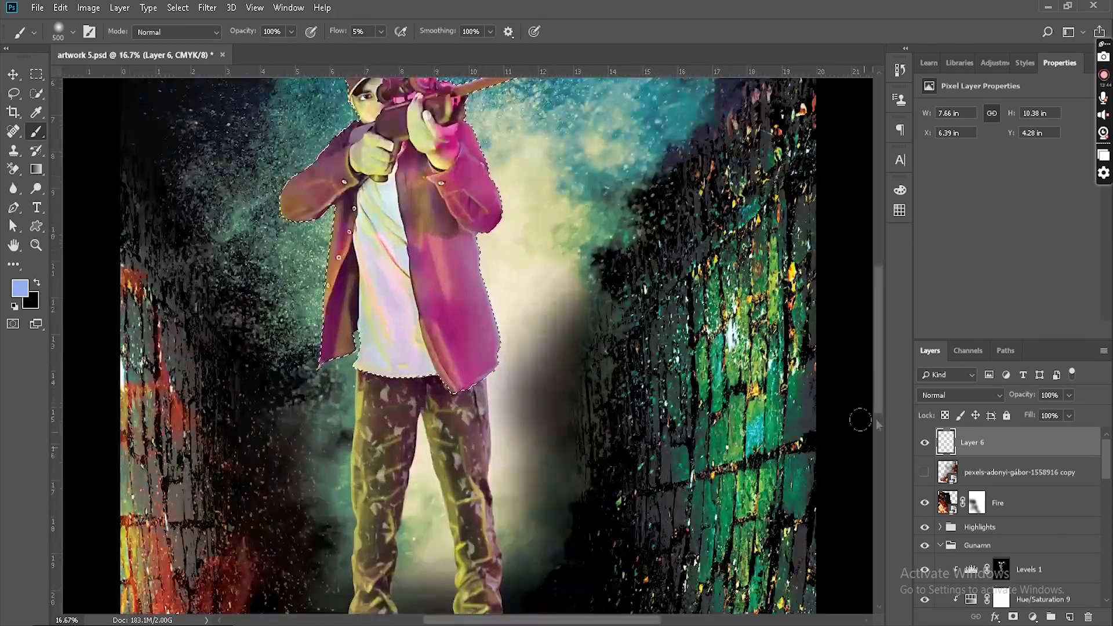
Step: Load Layer 1's outline as a selection and paint light-blue highlights down the smoke-facing side of the trousers and boots
scroll(985, 493, "down", 5)
left_click(955, 599, "ctrl")
left_click_drag(482, 401, 492, 522)
scroll(487, 464, "down", 3)
mouse_move(490, 476)
left_mouse_down()
mouse_move(475, 417)
mouse_move(487, 495)
left_mouse_up()
scroll(488, 492, "down", 3)
left_click_drag(482, 434, 487, 534)
left_click_drag(380, 463, 376, 528)
key("ctrl+d")
Step: Add a new blank layer above the light-blue highlights on Layer 6
key("ctrl+minus")
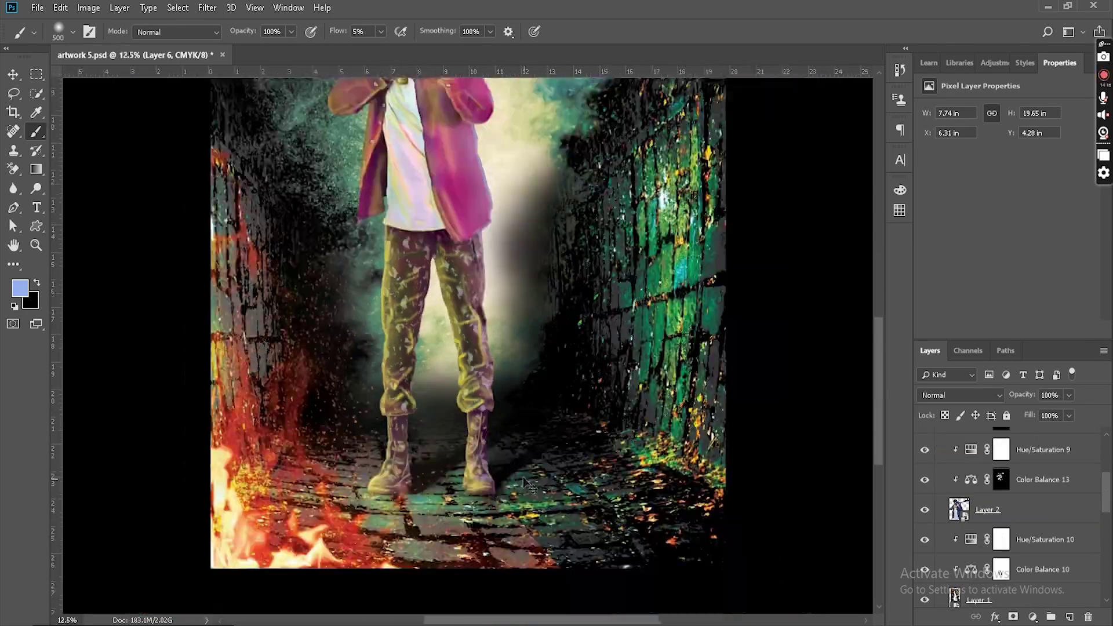
key("ctrl+minus")
key("ctrl+minus")
key("ctrl+minus")
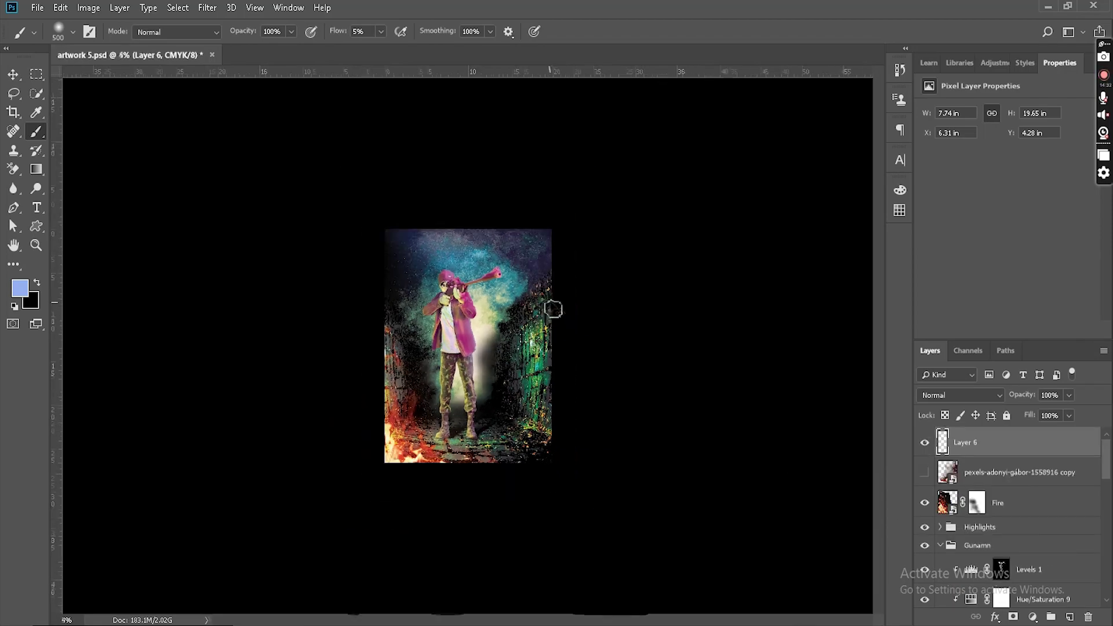
scroll(464, 296, "up", 7)
left_click_drag(579, 232, 463, 394)
left_click(1069, 617)
Step: Paint soft black shading over the rifle's front sight and muzzle with a 60 px brush at 5% flow
scroll(481, 319, "up", 2)
left_click_drag(778, 274, 666, 402)
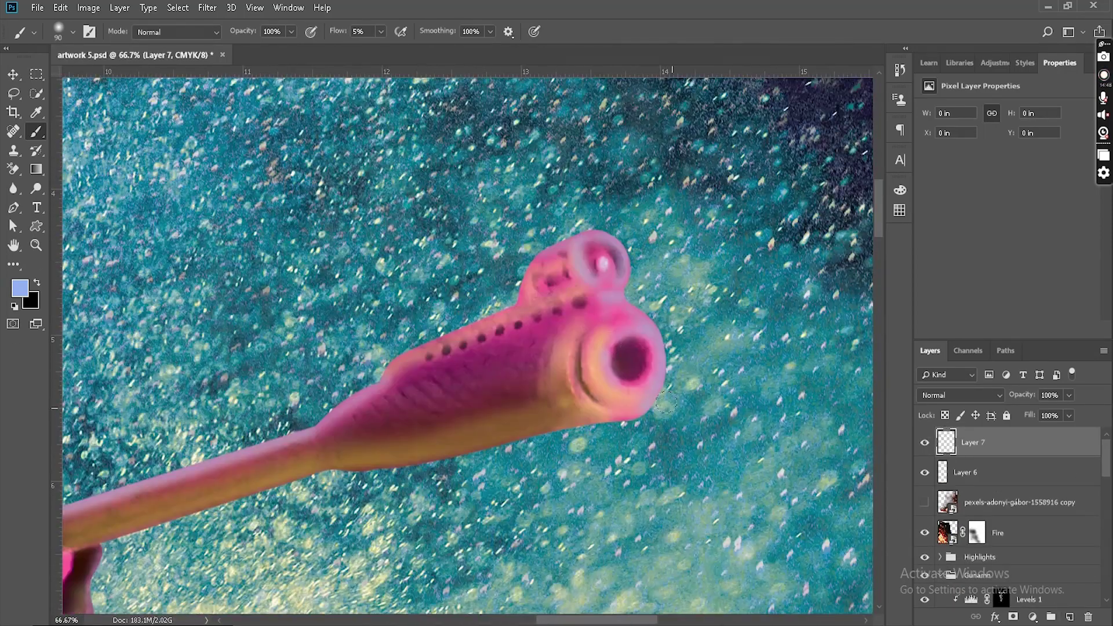
key("x")
key("bracketleft")
key("bracketleft")
key("bracketleft")
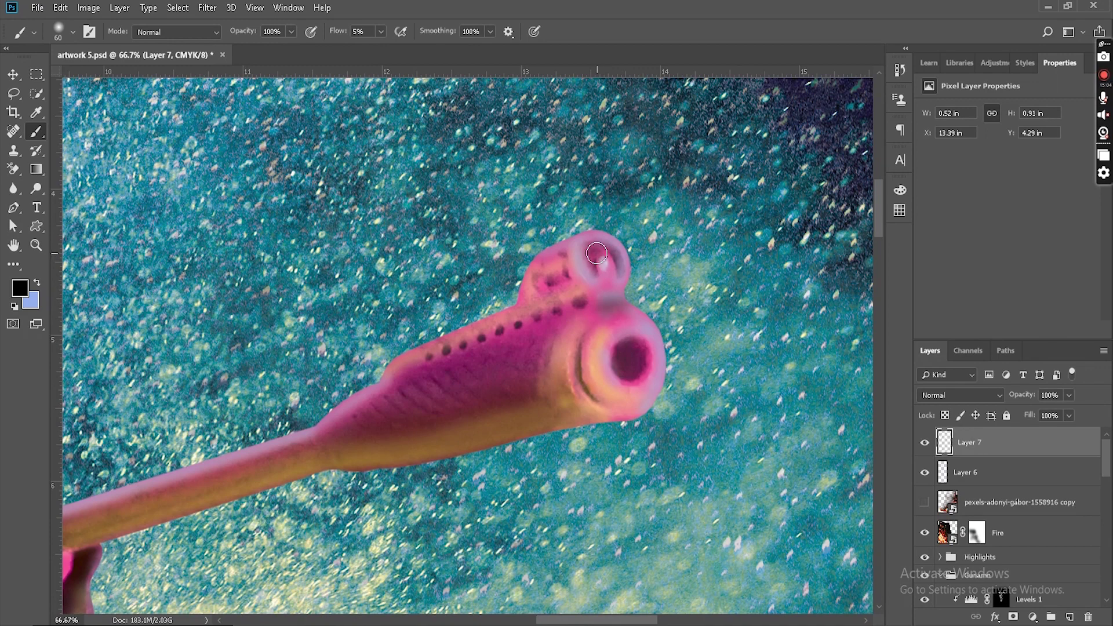
left_click_drag(622, 319, 612, 304)
Step: Shade the rifle barrel in black from the muzzle back to the scope and supporting hand with a 90 px brush
scroll(433, 410, "up", 1)
scroll(525, 442, "left", 5)
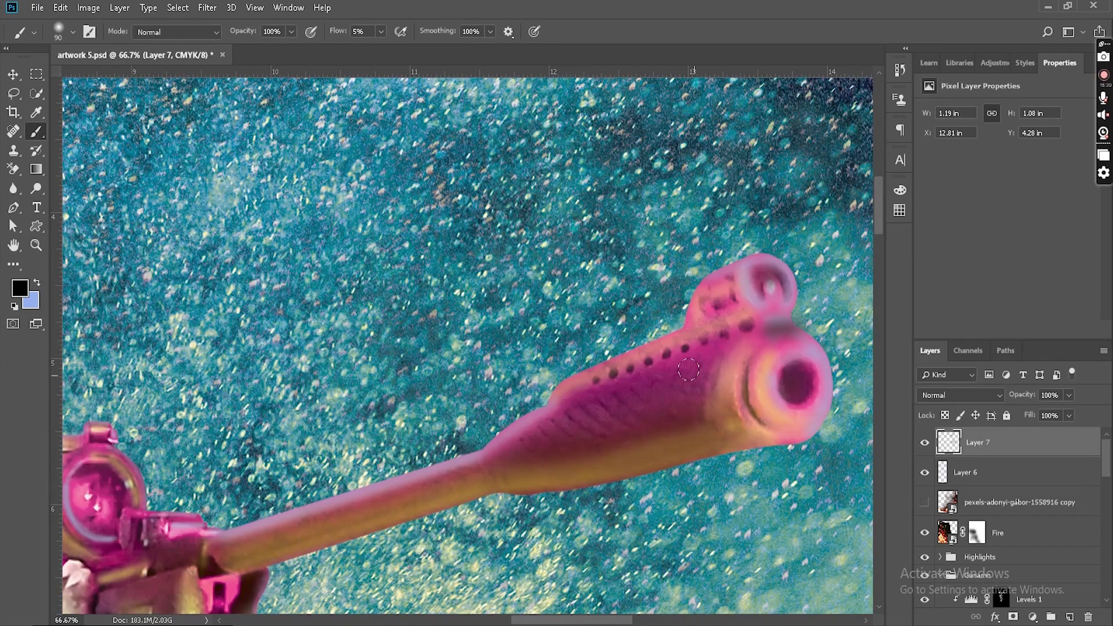
scroll(722, 335, "left", 2)
left_click(617, 453)
left_click_drag(339, 543, 676, 437)
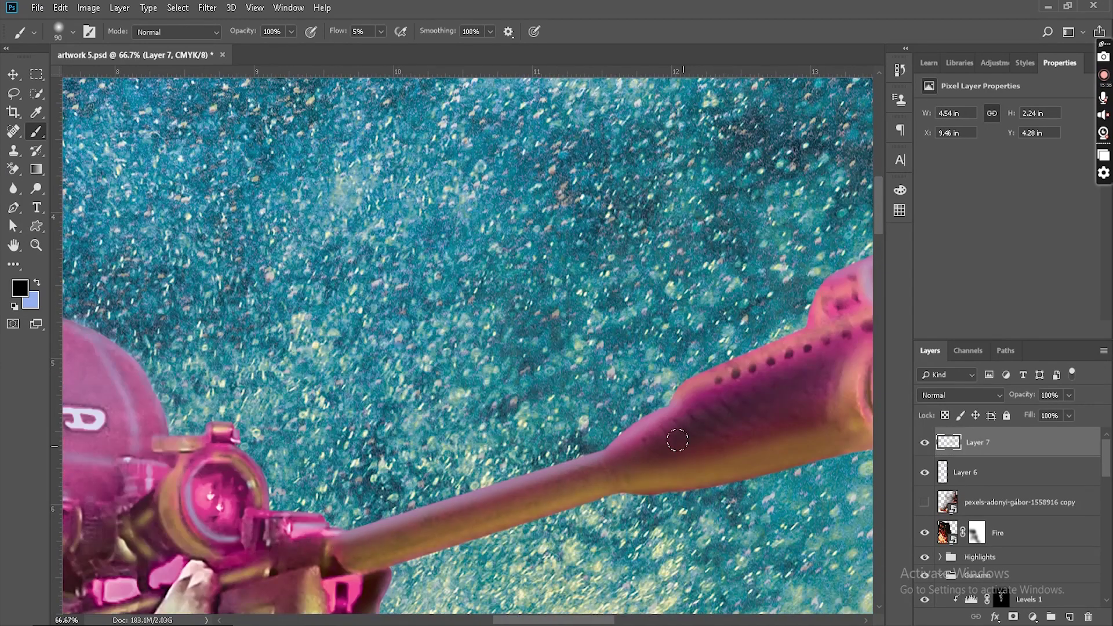
left_click_drag(481, 516, 313, 548)
scroll(422, 532, "left", 3)
scroll(421, 531, "left", 2)
scroll(422, 532, "down", 11)
left_click(572, 440)
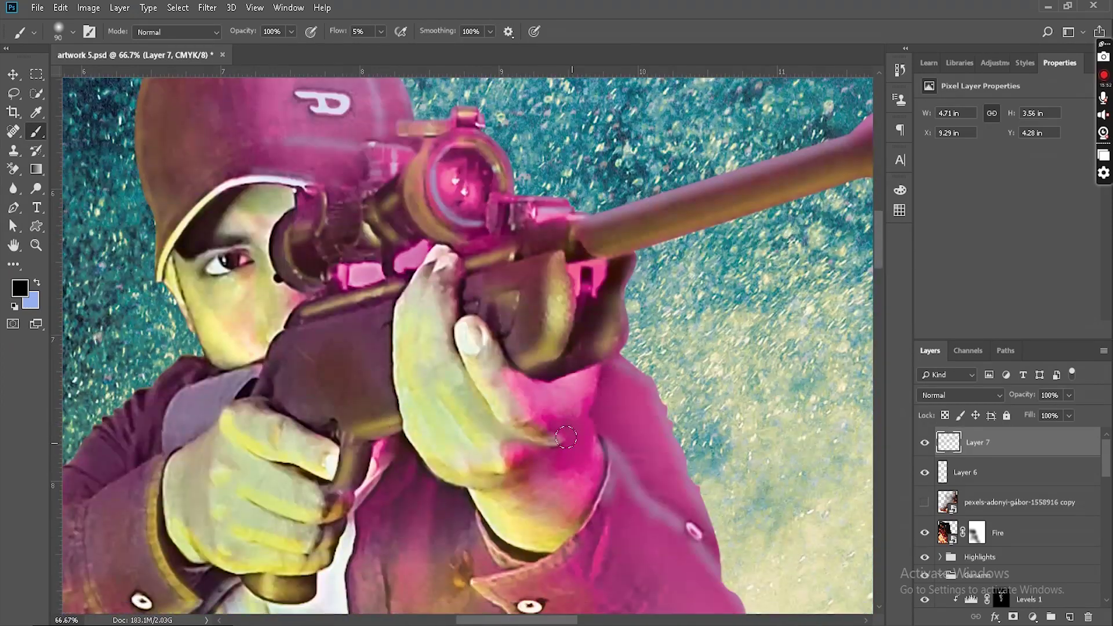
Step: Set the foreground colour to red and the background colour to black
scroll(360, 369, "up", 5)
scroll(359, 370, "left", 1)
left_click(31, 301)
left_click(907, 315)
left_click(1031, 306)
key("x")
left_click(19, 288)
left_click(892, 324)
left_click(1031, 306)
Step: Tint the white logo on the cap with faint red using a 20 to 30 px brush, and save the document
key("ctrl+plus")
key("ctrl+plus")
left_click_drag(237, 151, 461, 371)
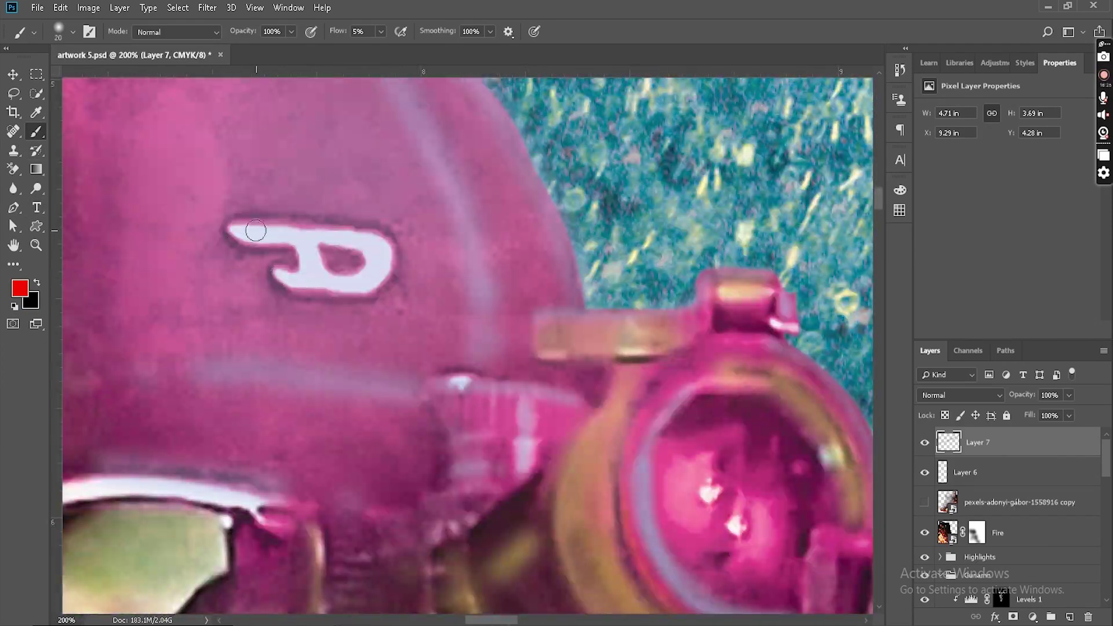
mouse_move(368, 261)
left_mouse_down()
mouse_move(340, 277)
mouse_move(291, 273)
left_mouse_up()
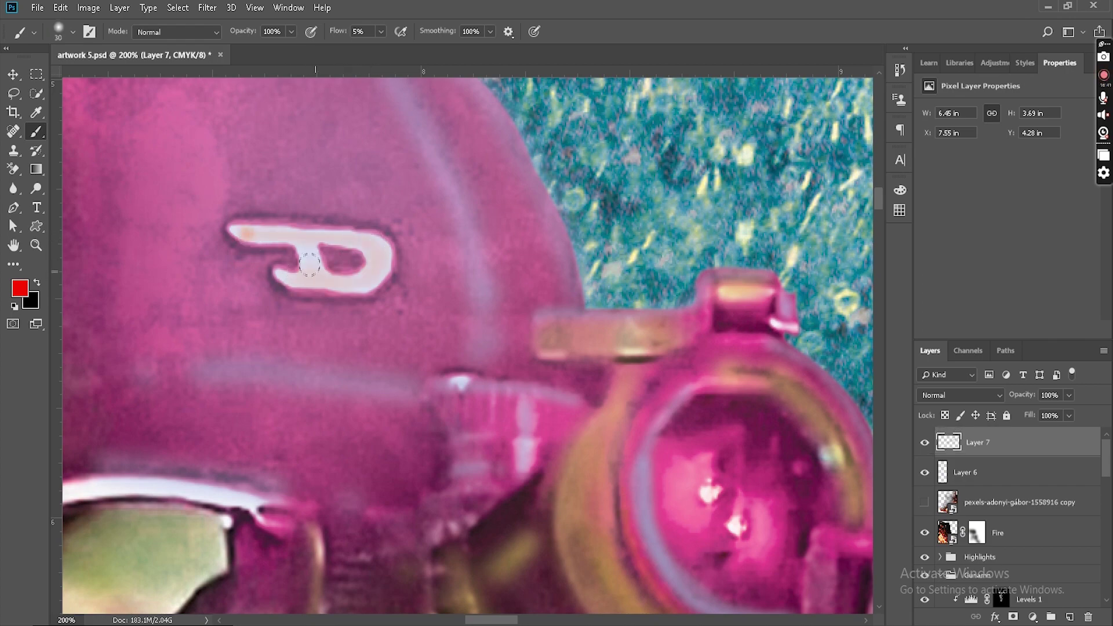
key("ctrl+minus")
key("ctrl+minus")
key("ctrl+minus")
key("ctrl+minus")
key("ctrl+minus")
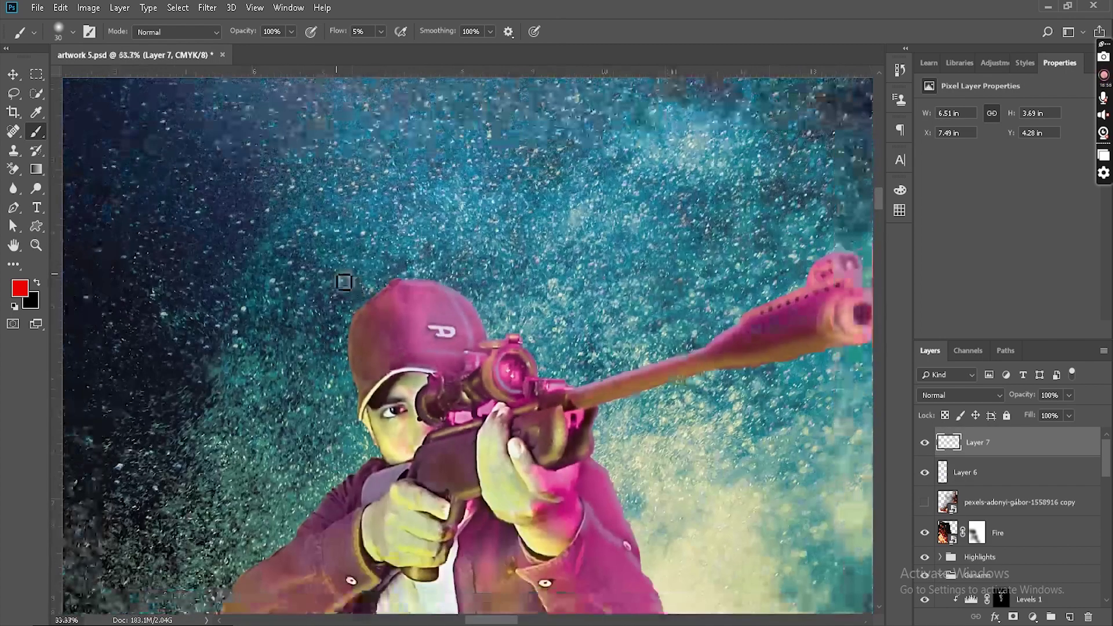
key("ctrl+s")
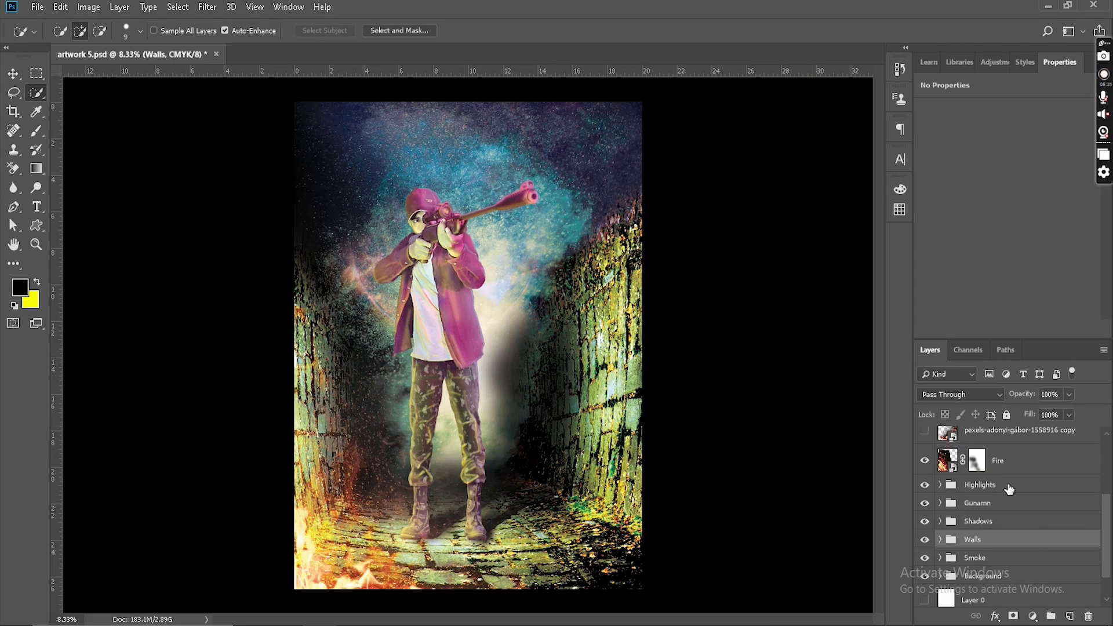
Step: Expand the Smoke group and set the smoke photo layer's opacity to 95%
left_click(925, 557)
left_click(926, 558)
left_click(940, 558)
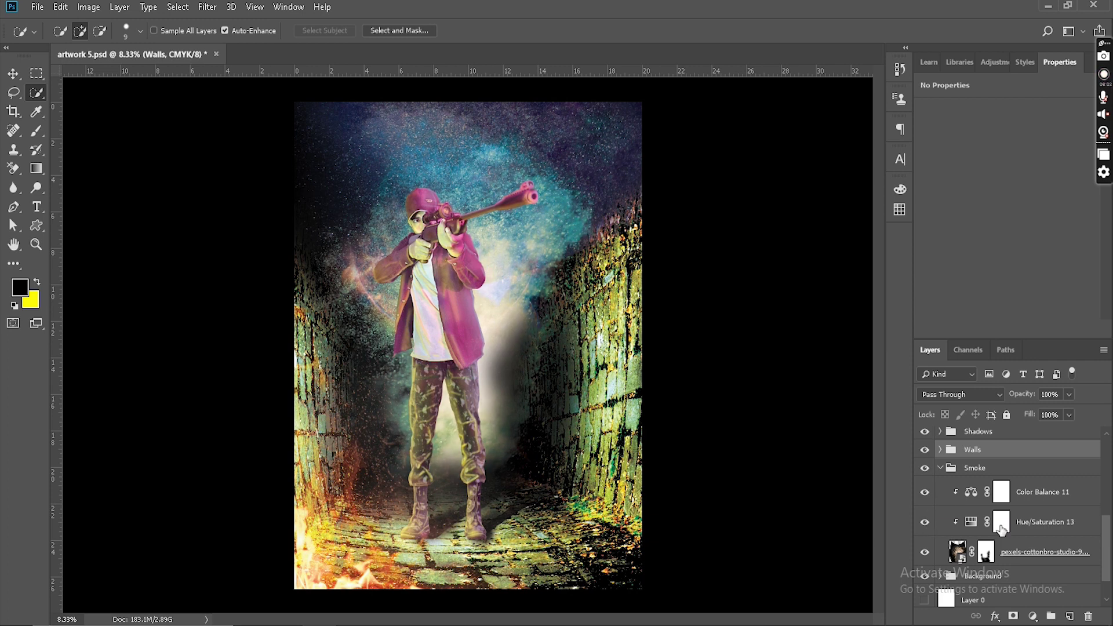
left_click(957, 552)
left_click_drag(1029, 397, 1026, 399)
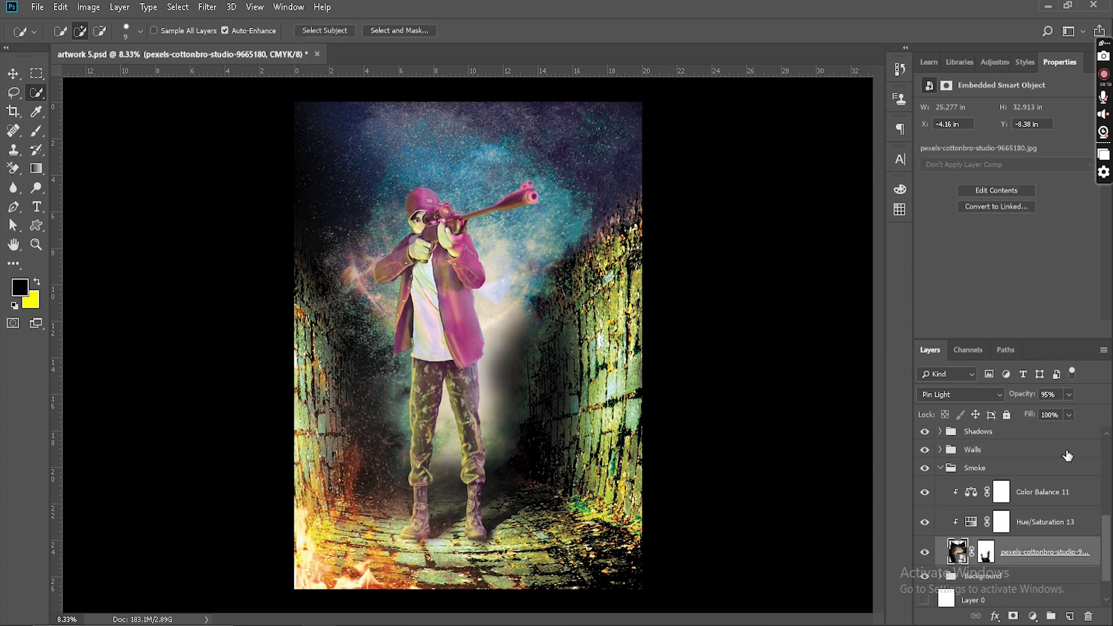
Step: Delete the topmost layer and add a new blank layer in its place
scroll(1068, 456, "up", 5)
left_click(1017, 447)
key("Delete")
left_click(1069, 615)
Step: Draw a light-blue-to-transparent radial gradient on Layer 10, centred on the poster's upper-right corner
left_click(36, 168)
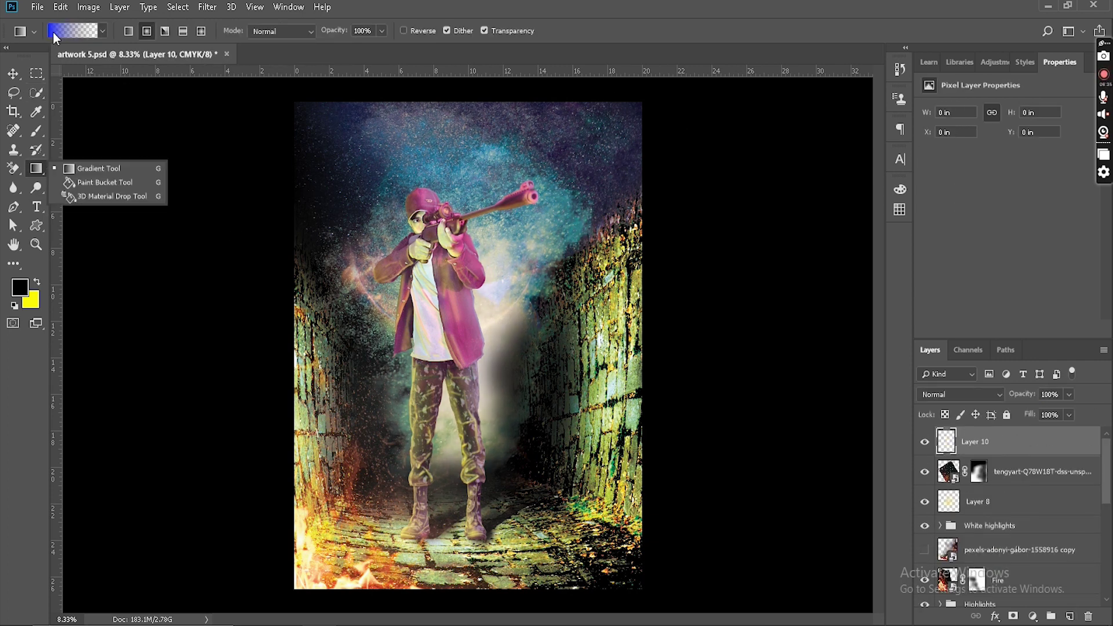
left_click(54, 33)
double_click(789, 429)
left_click(810, 314)
left_click(1019, 303)
left_click(1053, 184)
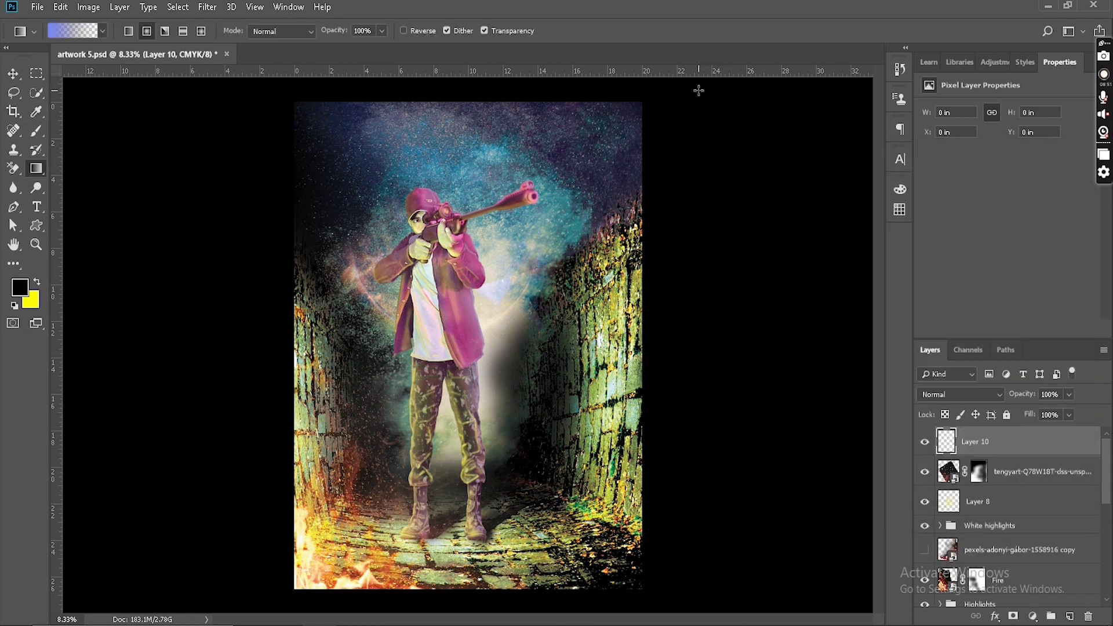
key("ctrl+minus")
left_click_drag(509, 289, 694, 97)
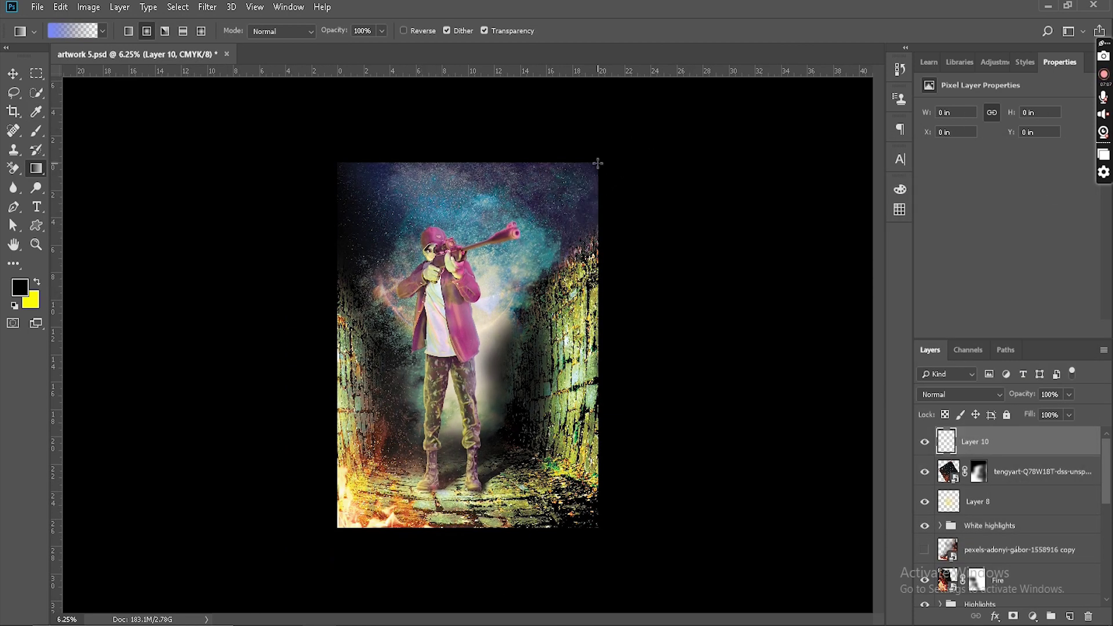
left_click_drag(598, 162, 598, 162)
Step: Restrict Layer 10 with Blend If, splitting the underlying range at 0/14 and 97/151 and lowering this layer's highlight threshold
double_click(956, 441)
mouse_move(756, 295)
left_mouse_down()
mouse_move(782, 294)
mouse_move(764, 296)
left_mouse_up()
left_click_drag(933, 263, 850, 276)
left_click_drag(933, 296, 863, 300)
left_click_drag(756, 269, 772, 268)
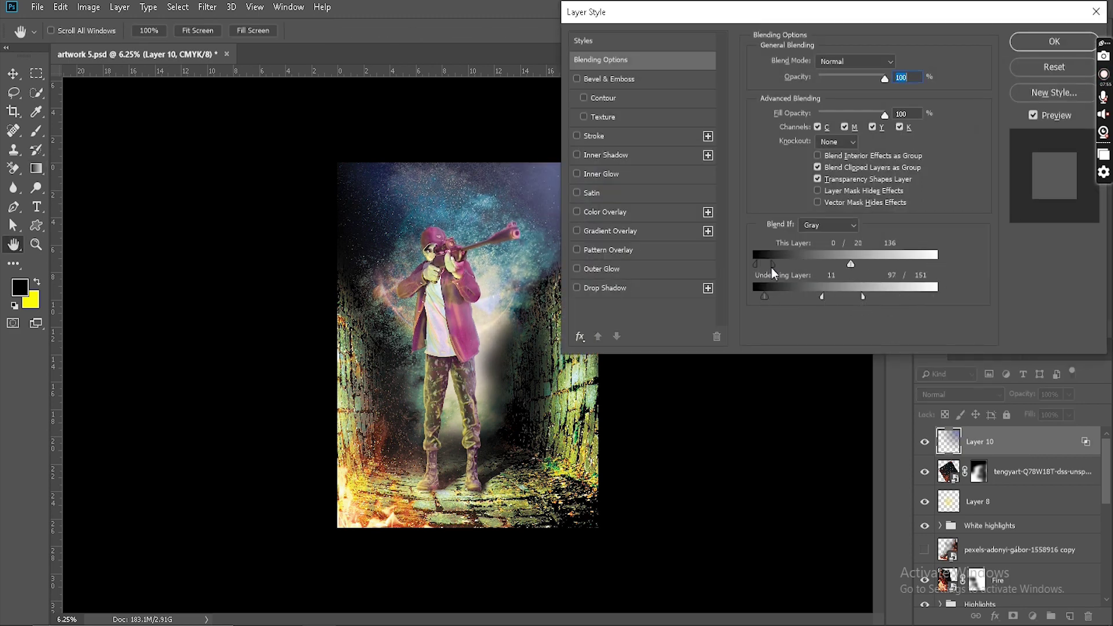
left_click_drag(854, 266, 858, 265)
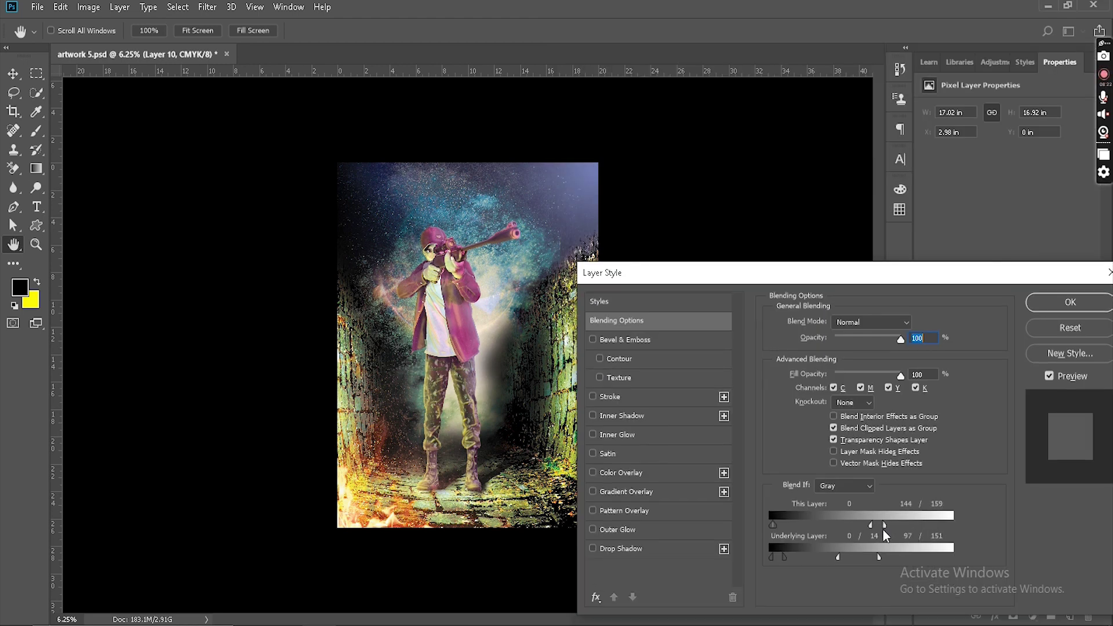
left_click_drag(883, 525, 860, 524)
key("Return")
key("g")
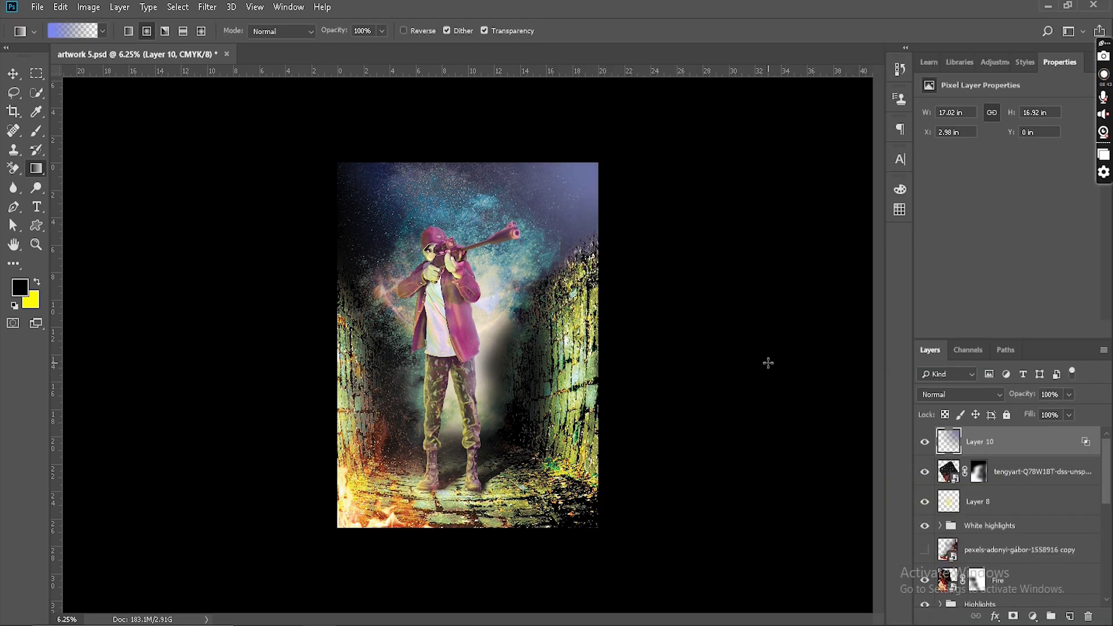
Step: Try a black-to-transparent radial gradient from the poster's upper-left corner on a new layer
left_click(1070, 616)
left_click(20, 287)
left_click(1032, 305)
left_click(72, 30)
left_click(789, 424)
left_click(849, 485)
left_click_drag(748, 470, 696, 508)
key("Return")
key("Return")
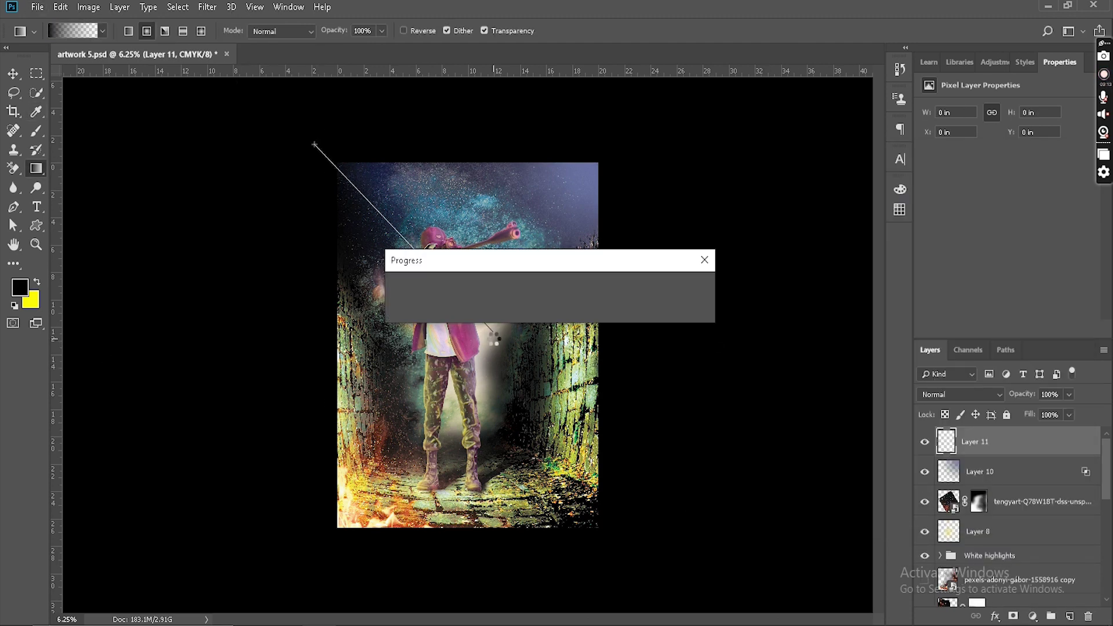
Step: Try limiting the black gradient layer with Blend If, raising the dark thresholds of this layer and the underlying layer
double_click(1028, 450)
left_click_drag(757, 525, 833, 525)
left_click_drag(757, 556, 782, 557)
left_click_drag(783, 557, 853, 555, "alt")
left_click(1065, 303)
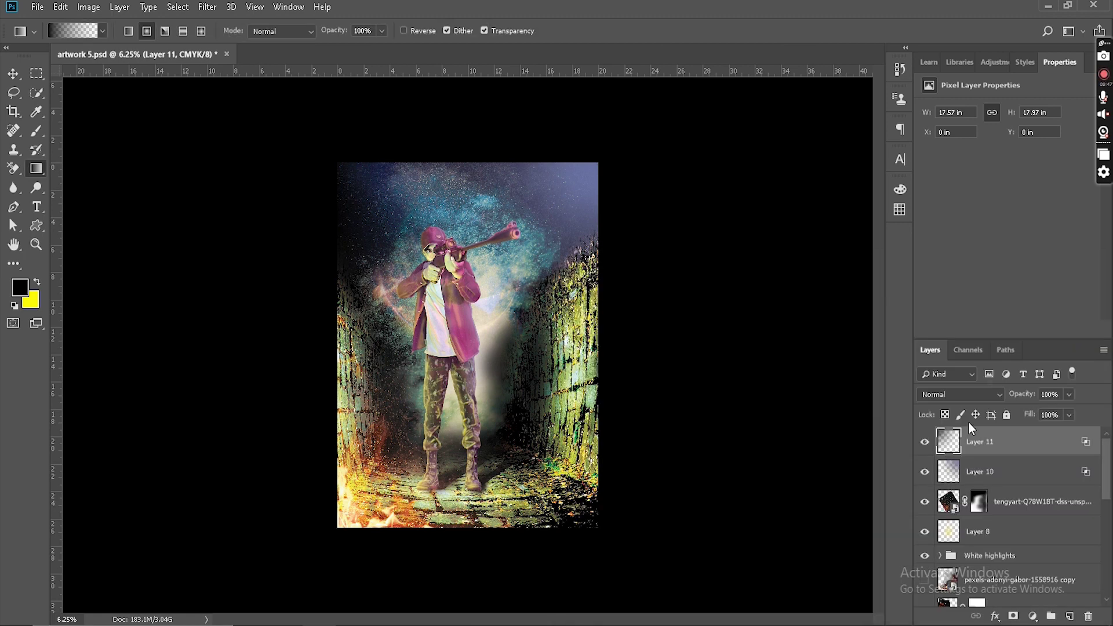
Step: Add a new blank layer above Color Balance 11 in the Smoke group
scroll(1019, 475, "down", 2)
left_click(1015, 519)
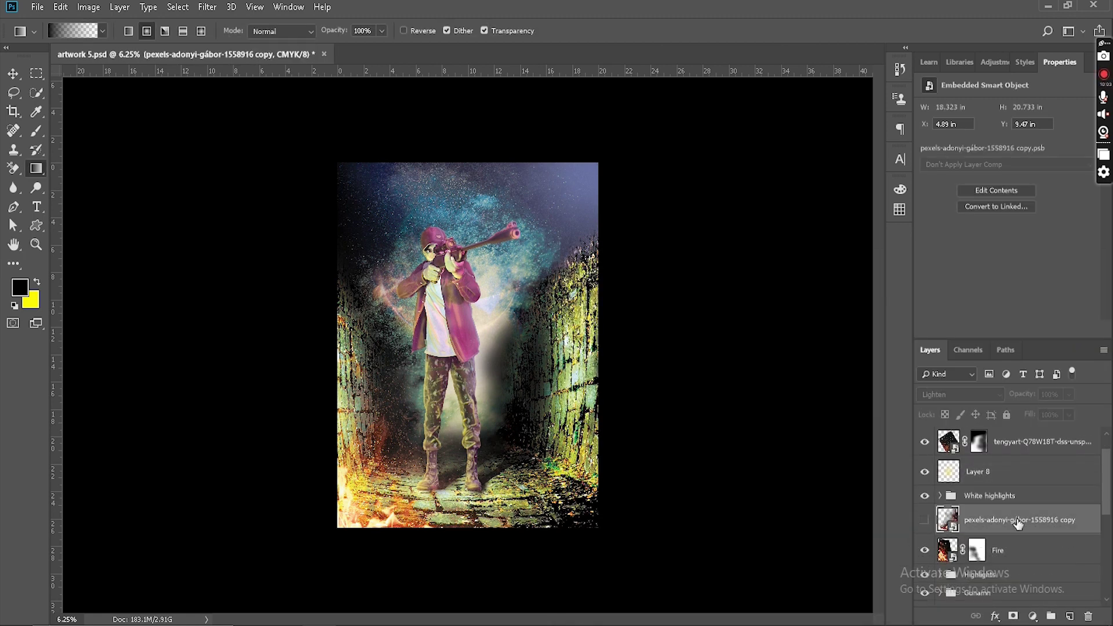
scroll(1054, 454, "up", 1)
scroll(1034, 516, "down", 5)
left_click(1033, 516)
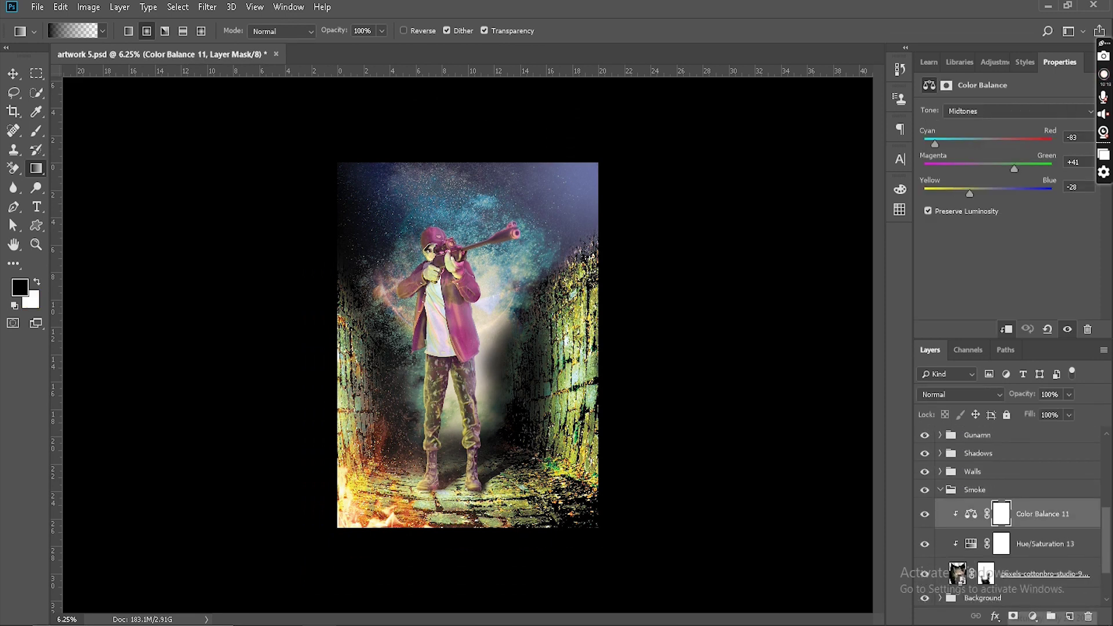
left_click(1070, 615)
Step: Try a two-pin Field Blur on the smoke photo layer with 4 px blur and 51% bokeh color
left_click(1042, 603)
left_click(207, 6)
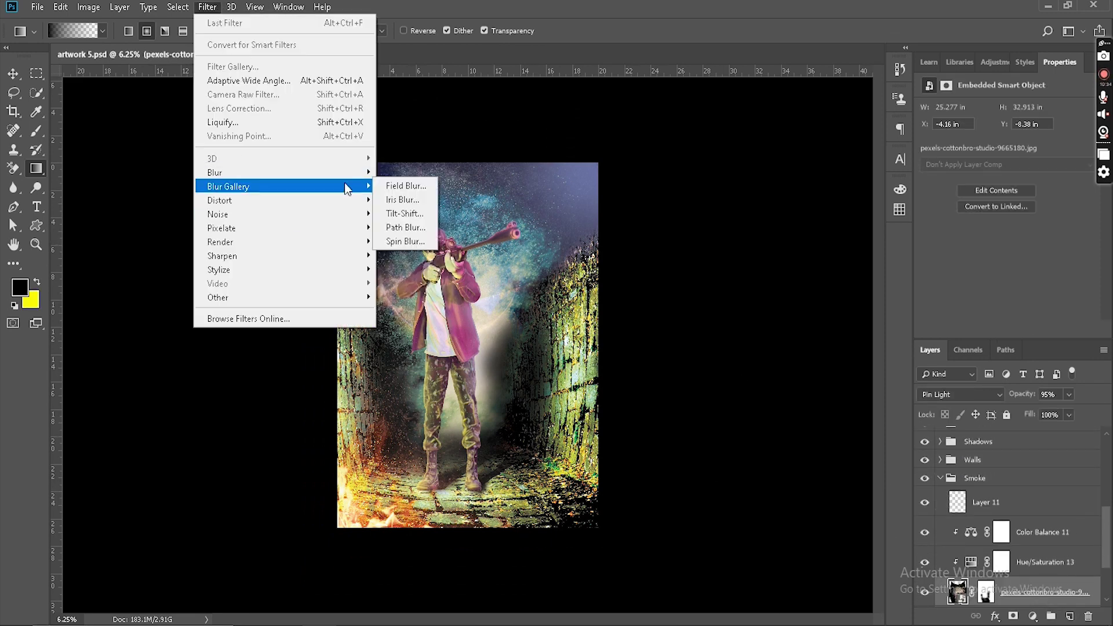
left_click(406, 183)
left_click_drag(480, 345, 445, 388)
left_click(541, 320)
left_click_drag(995, 377, 1038, 415)
left_click_drag(1002, 119, 993, 119)
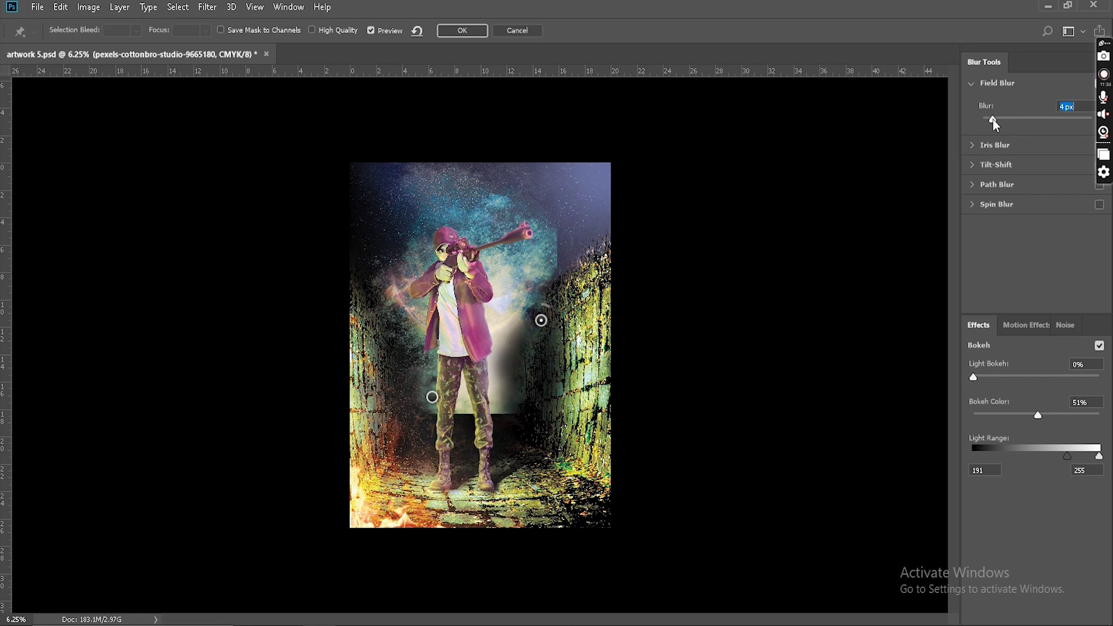
left_click(519, 32)
Step: Expand the outer Walls group and try a new clipped layer above the inner Walls group
left_click(940, 481)
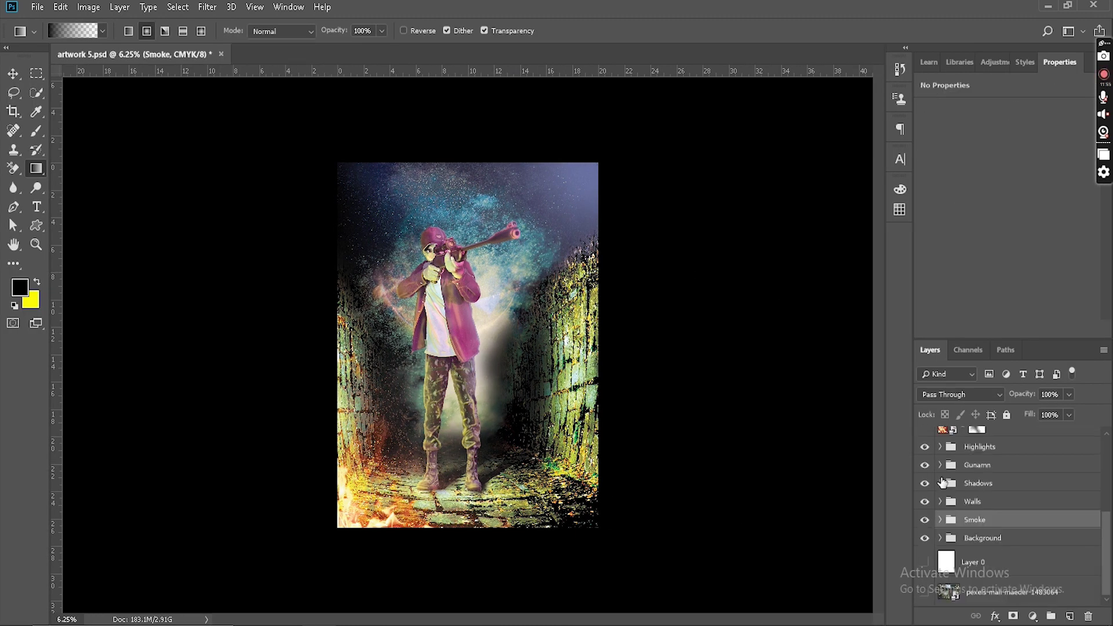
left_click(939, 499)
scroll(974, 525, "down", 3)
left_click(996, 501)
key("ctrl+shift+alt+n")
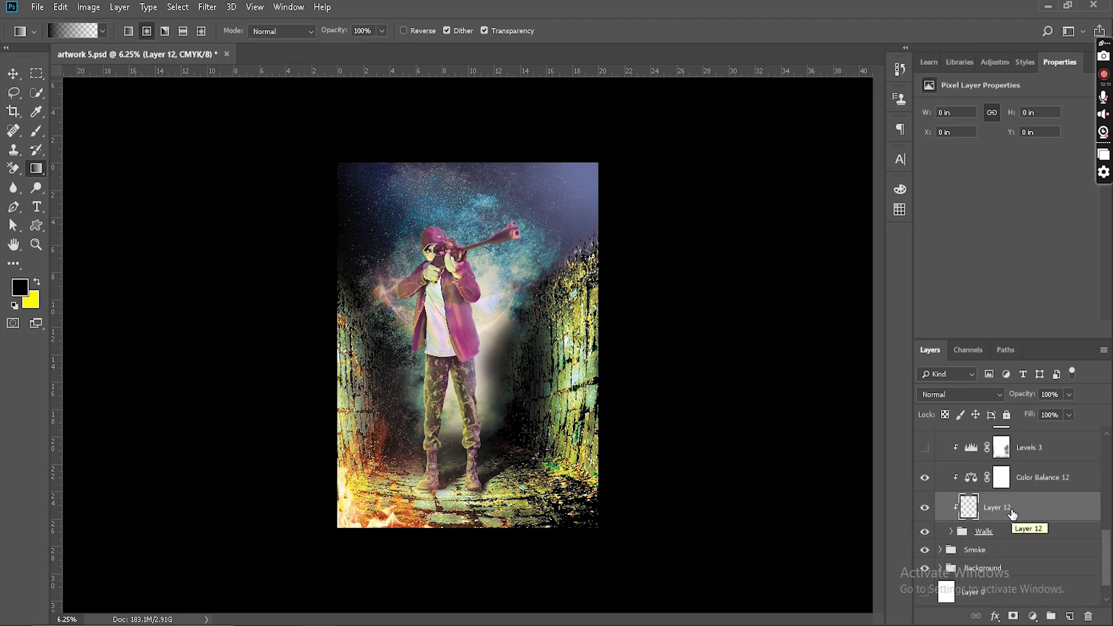
key("ctrl+z")
Step: Try merging Layer 3 and its two copies inside the inner Walls group
left_click(951, 501)
left_click(972, 601)
left_click(1044, 572)
left_click(1059, 514, "shift")
key("ctrl+e")
key("ctrl+z")
Step: Apply a 19 px Tilt-Shift blur with vertical focus lines to Layer 3 copy 2
left_click(207, 7)
mouse_move(249, 181)
left_click(403, 219)
left_click_drag(503, 371, 568, 345)
left_click_drag(481, 347, 540, 371)
left_click_drag(439, 346, 490, 346)
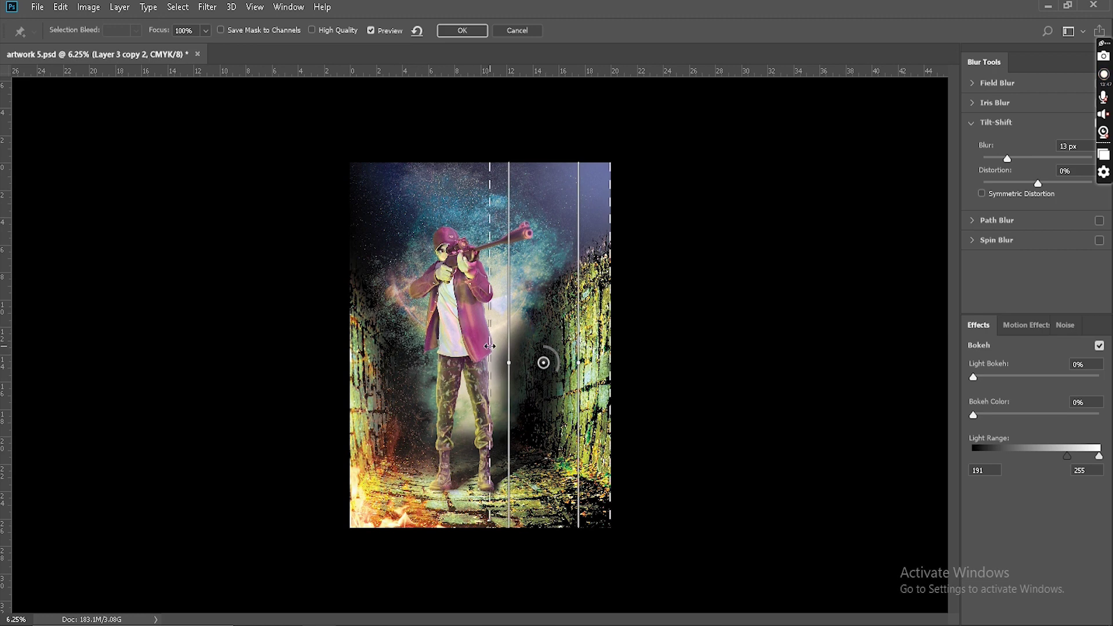
left_click_drag(558, 364, 552, 382)
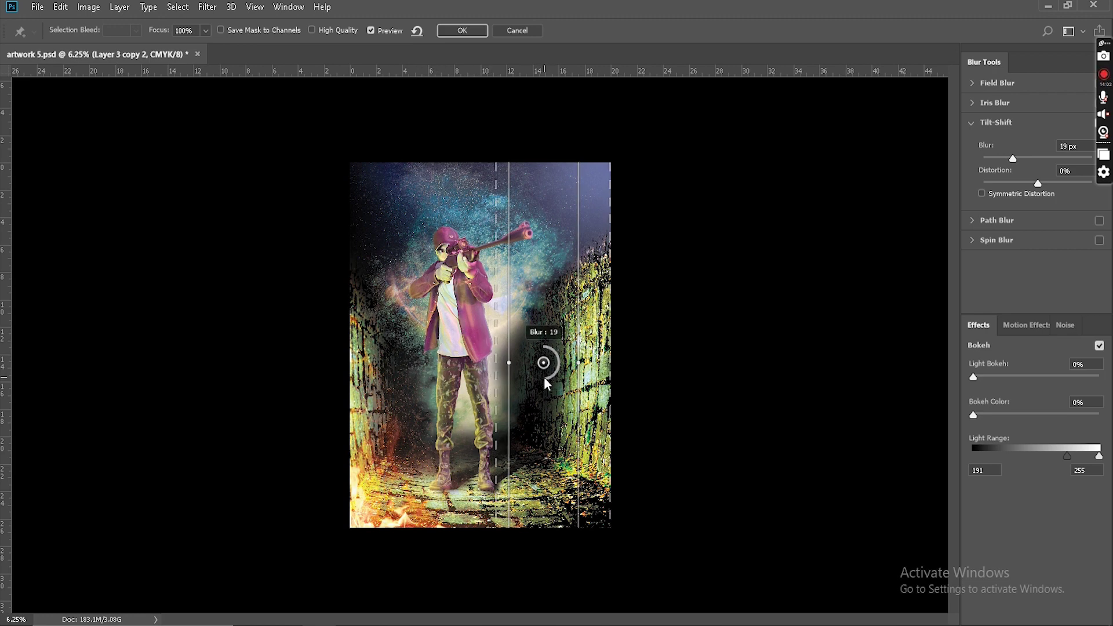
left_click_drag(609, 361, 551, 362)
key("Return")
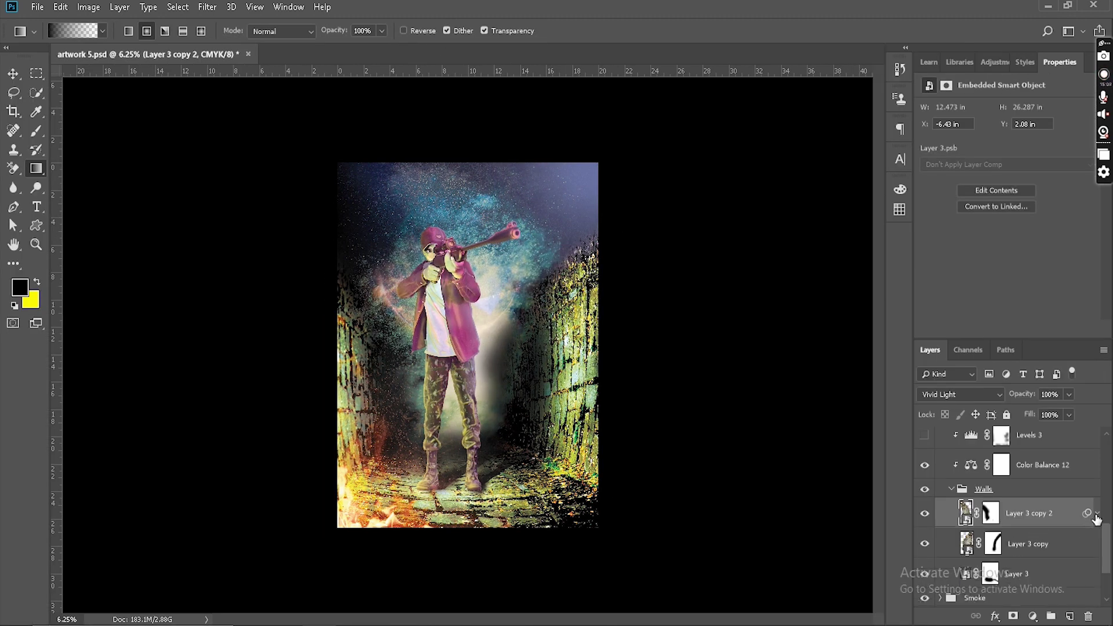
Step: Apply a 15 px Tilt-Shift blur with vertical focus lines to Layer 3 copy
left_click(1026, 544)
left_click(207, 7)
mouse_move(232, 181)
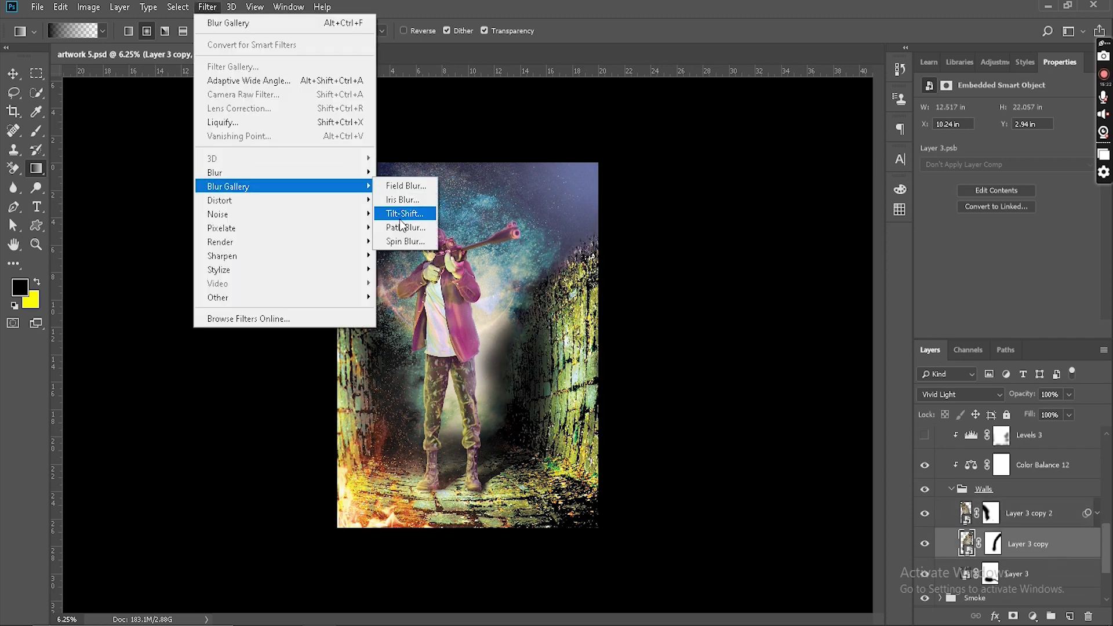
left_click(432, 212)
left_click_drag(548, 347, 521, 386)
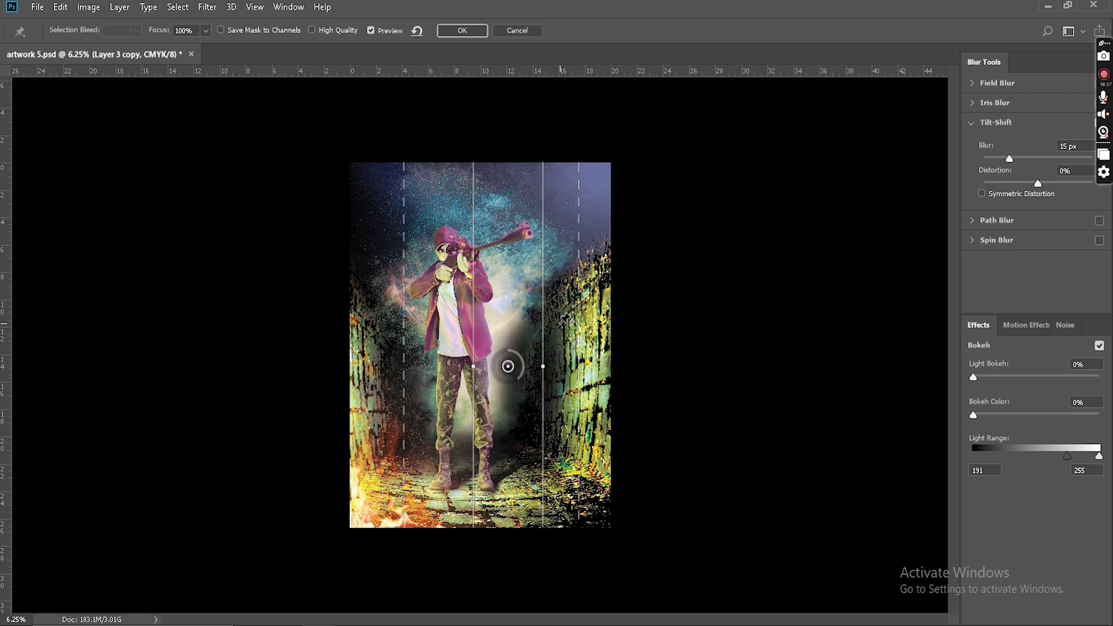
key("Return")
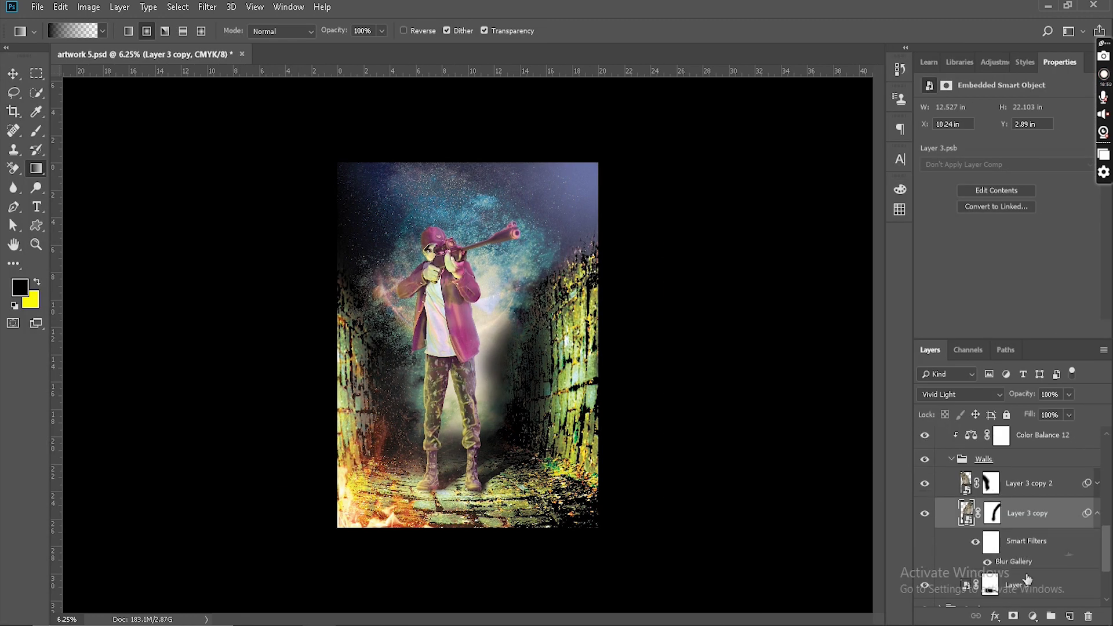
left_click(980, 542)
left_click(1069, 617)
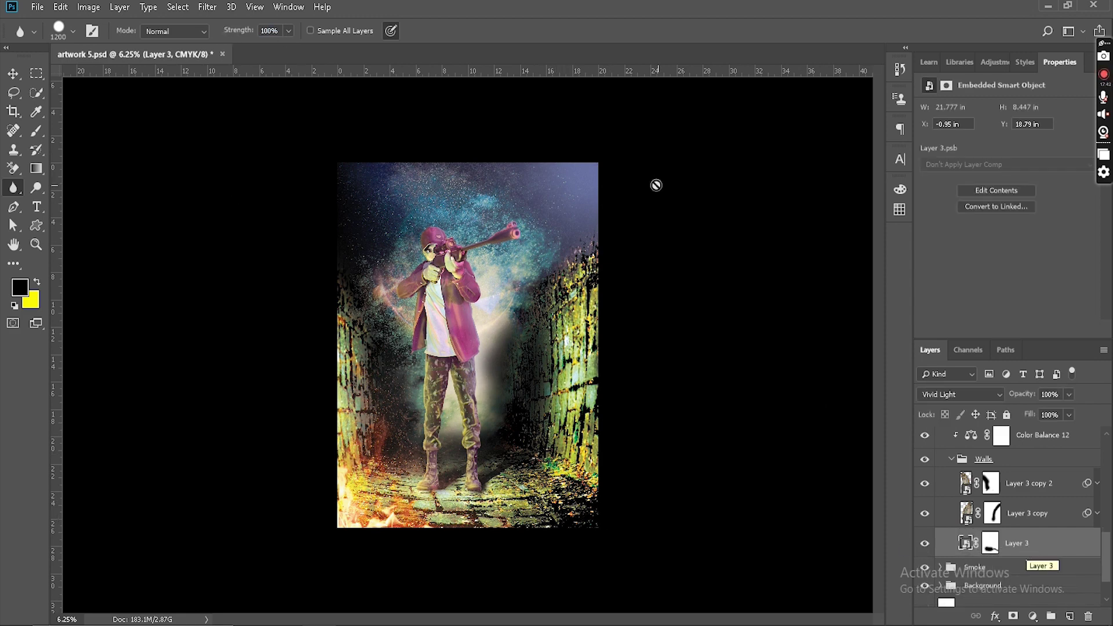
left_click(207, 7)
mouse_move(228, 186)
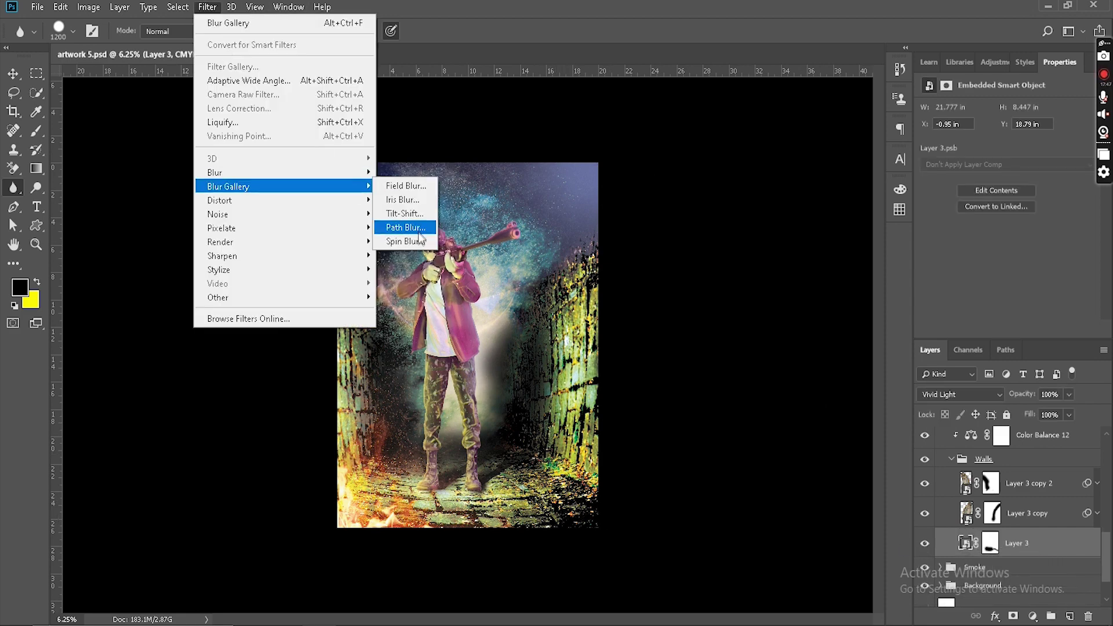
left_click(398, 242)
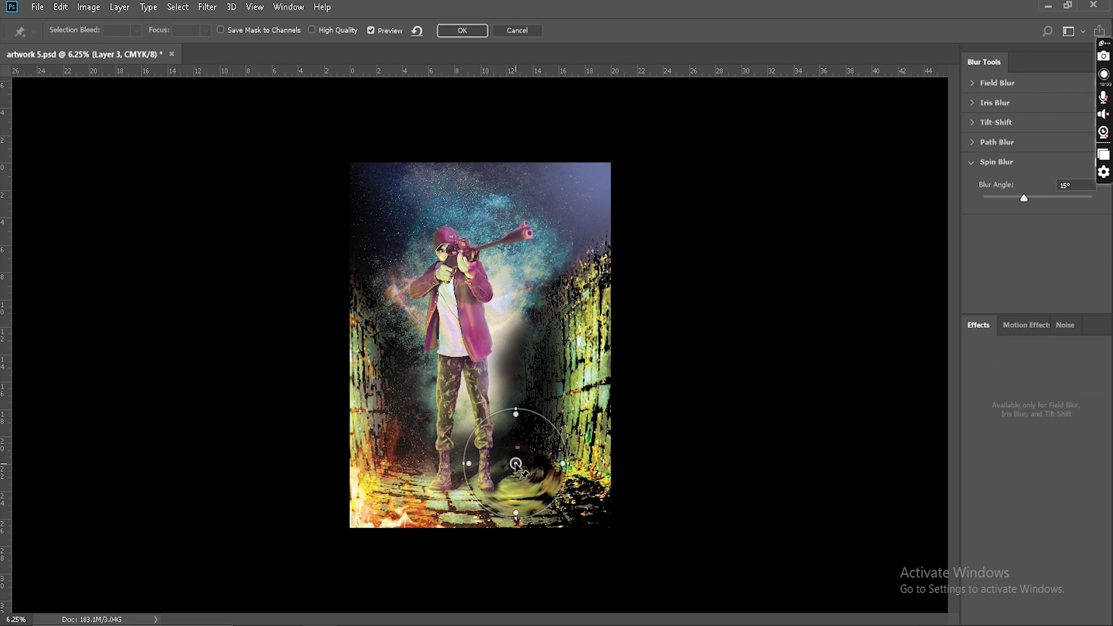
left_click(517, 30)
Step: Apply a 15 px Tilt-Shift blur to Layer 3, centred on the floor with slanted focus lines
left_click(207, 7)
left_click(406, 214)
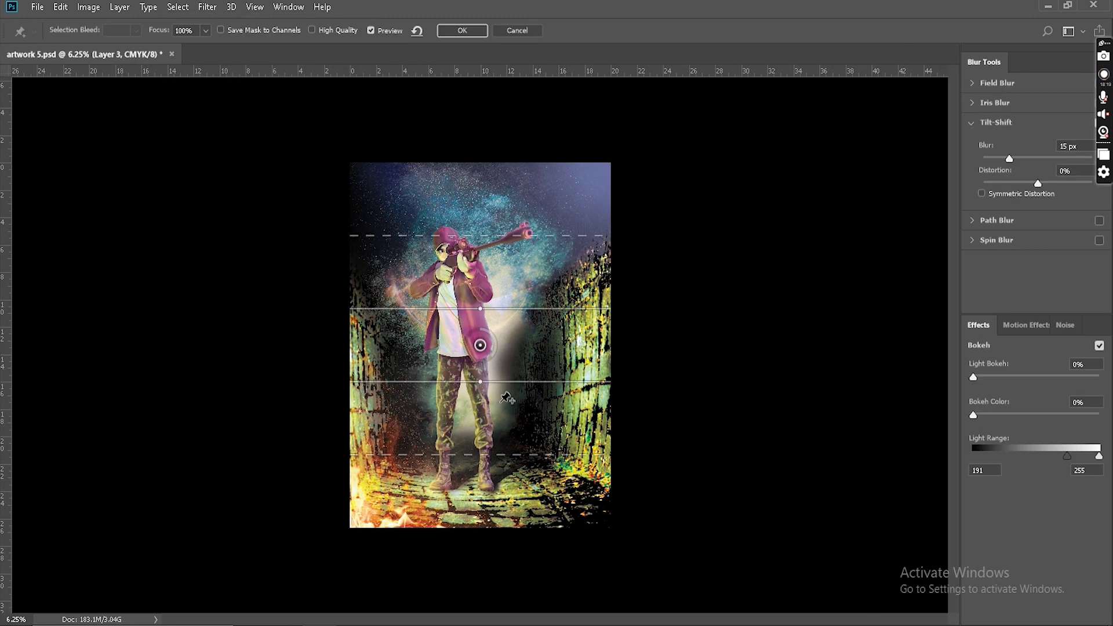
left_click_drag(481, 308, 491, 446)
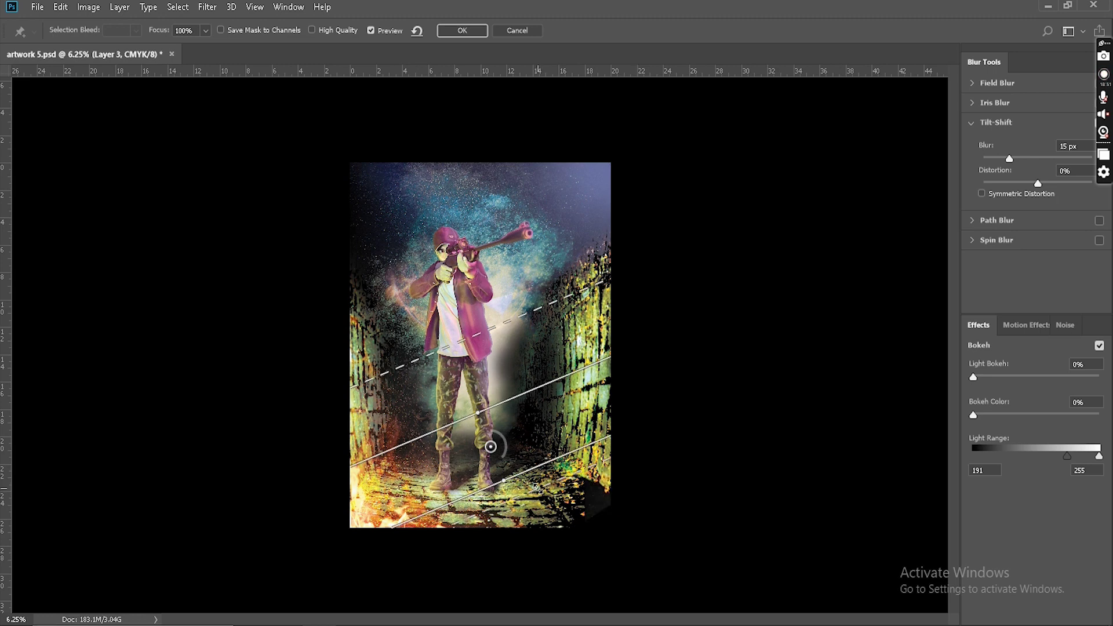
left_click_drag(505, 463, 508, 461)
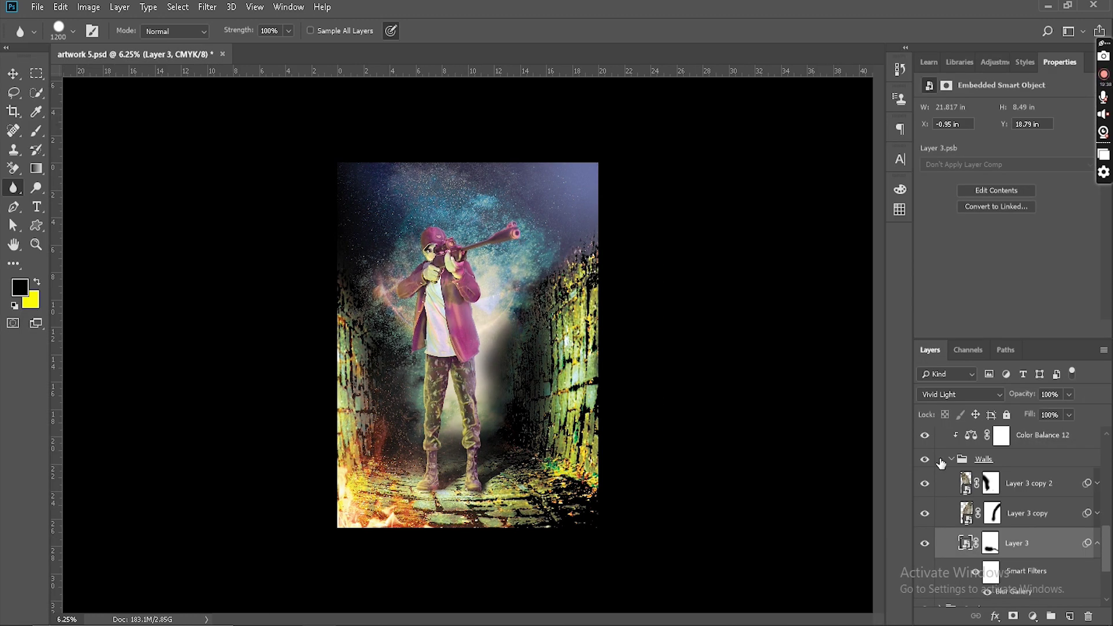
Step: Collapse the inner Walls group and compare the artwork with Levels 3 hidden and shown
left_click(951, 458)
left_click(924, 508)
left_click(924, 508)
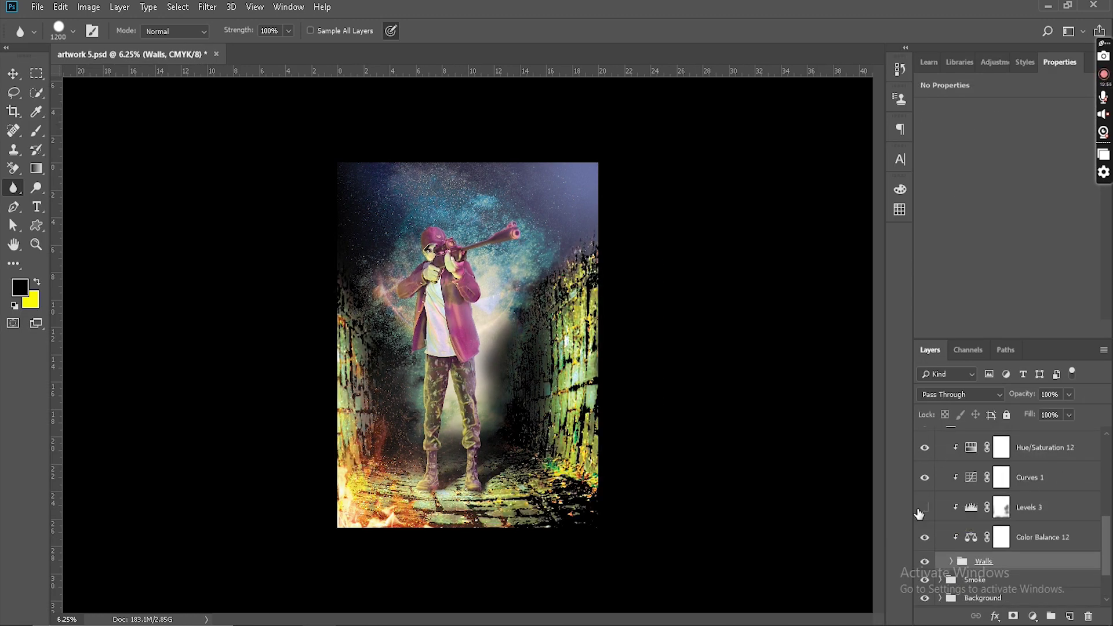
scroll(981, 506, "up", 6)
key("ctrl+plus")
scroll(417, 385, "down", 3)
scroll(416, 385, "up", 5)
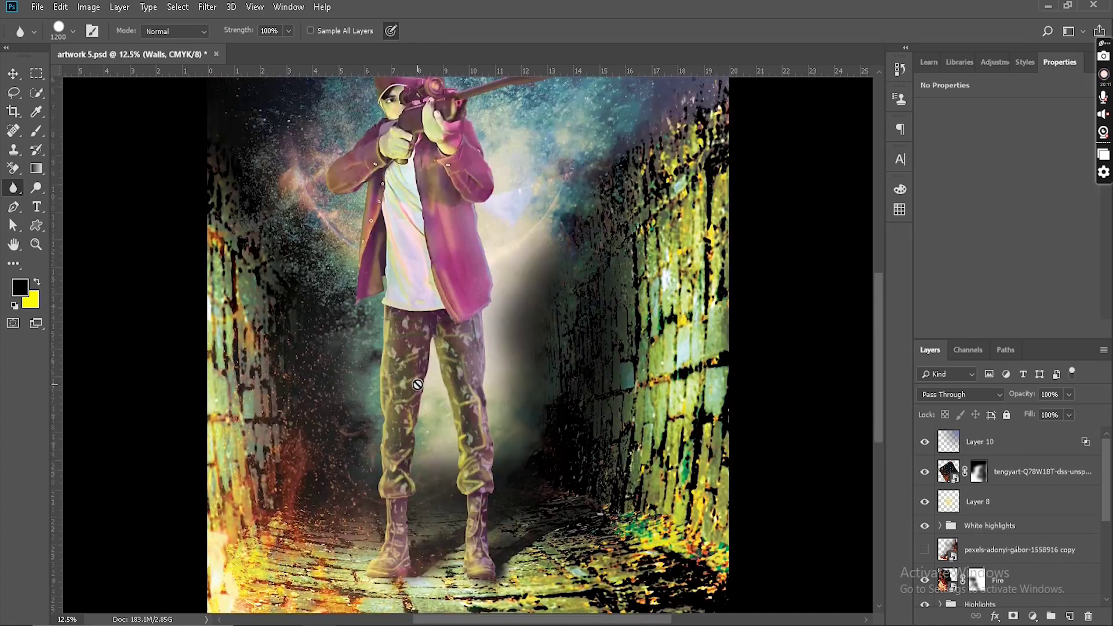
scroll(418, 388, "down", 2)
scroll(418, 384, "up", 1)
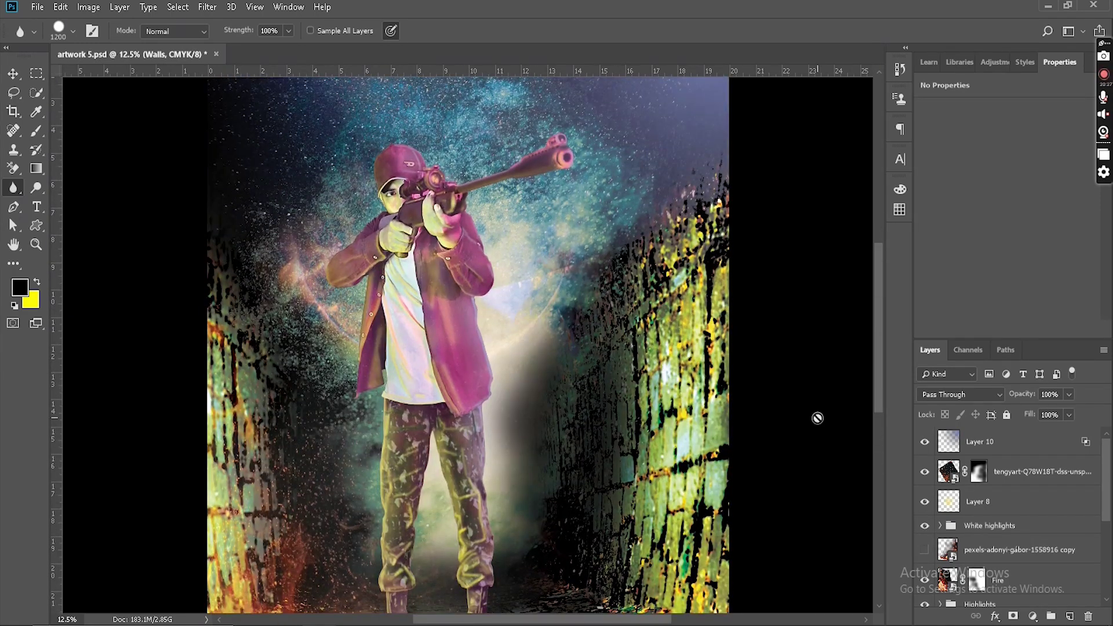
Step: Add a new layer above Layer 10 and delete the hidden pexels photo copy below the White highlights group
left_click(1054, 434)
left_click(1069, 615)
scroll(955, 541, "down", 2)
left_click(1029, 514)
key("Delete")
Step: Move the tengyart image layer and Layer 8 into the White highlights group
scroll(926, 472, "down", 1)
left_click_drag(1002, 442, 1002, 464)
scroll(1001, 472, "up", 3)
left_click(925, 502)
left_click(926, 502)
left_click_drag(1020, 502, 1019, 527)
Step: Expand the Background group and compare the artwork with the Sky layer hidden and shown
scroll(951, 515, "down", 2)
left_click(941, 435)
left_click(941, 435)
scroll(951, 532, "down", 1)
left_click(925, 502)
left_click(925, 502)
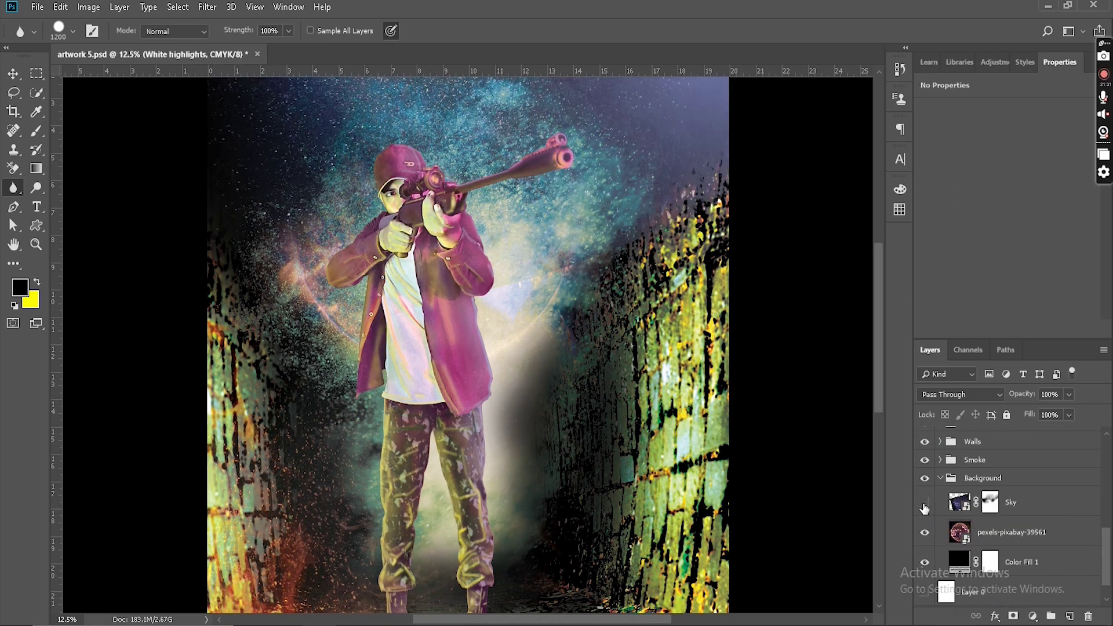
Step: Paint black on the Sky layer's mask beside the man with a 300 px brush at 58% flow, and collapse the Background group
scroll(974, 500, "up", 1)
left_click(940, 490)
scroll(951, 510, "down", 2)
left_click(940, 430)
left_click(1037, 477)
left_click(990, 473)
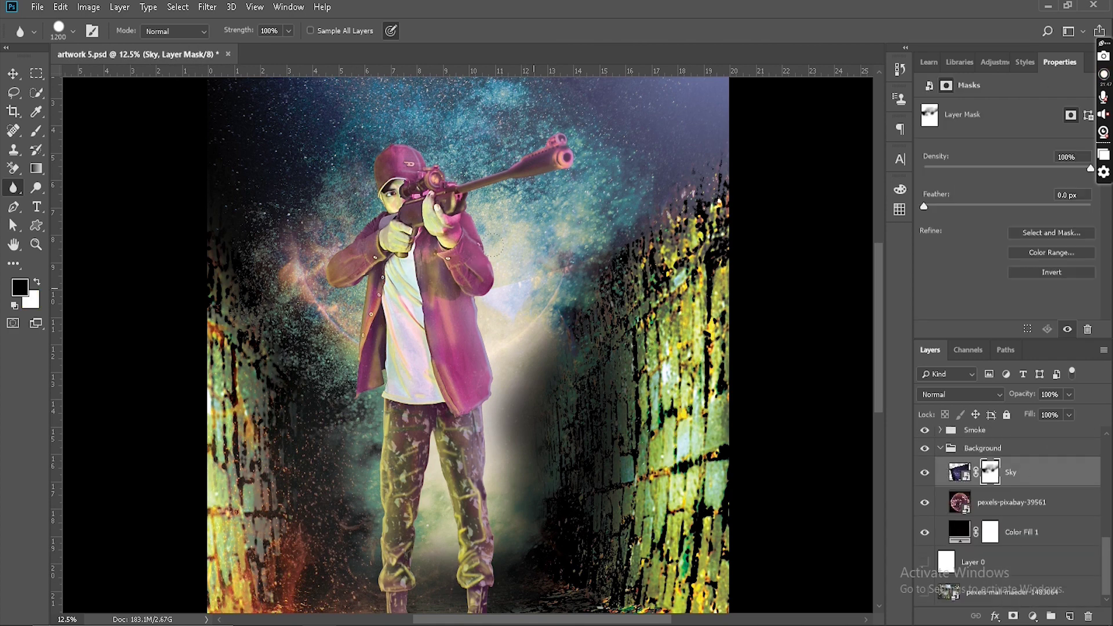
key("b")
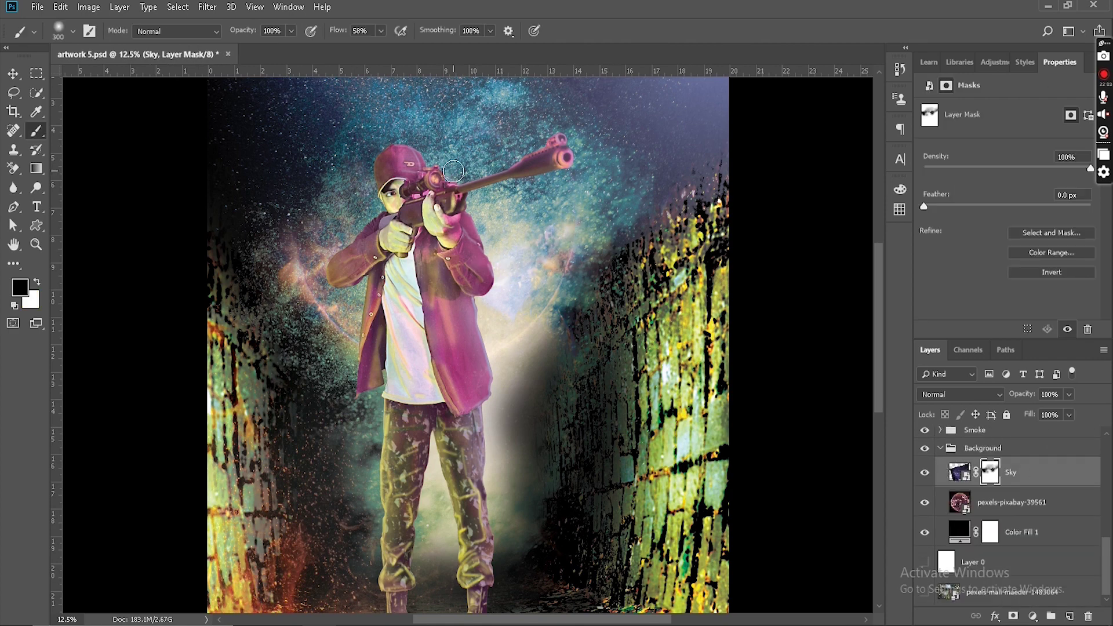
key("ctrl+minus")
left_click(940, 448)
scroll(941, 452, "up", 8)
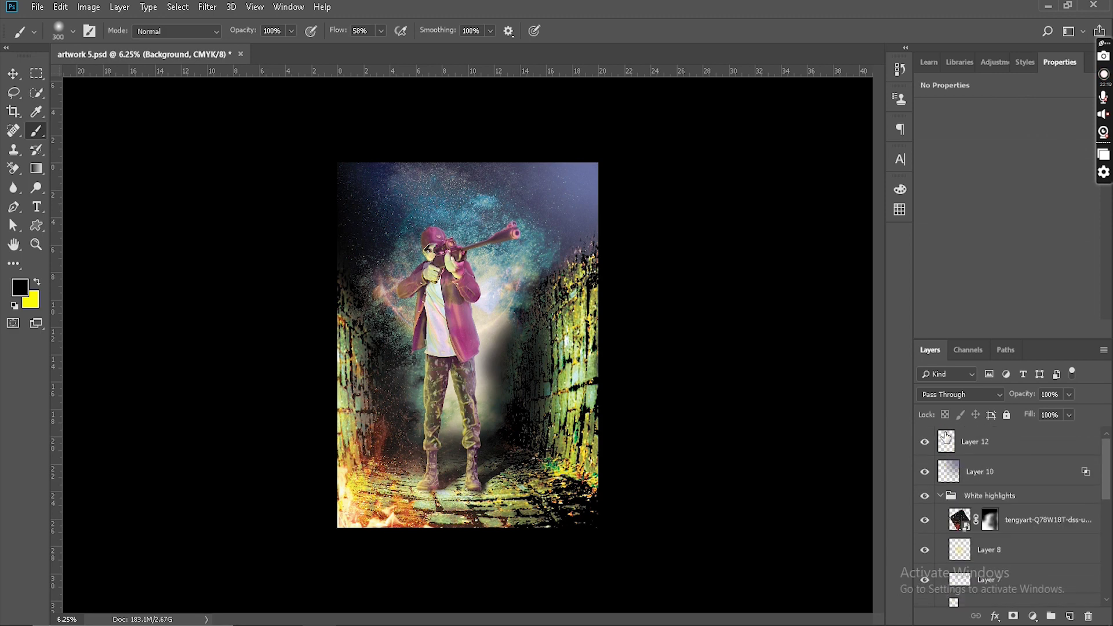
Step: Select Layer 12 and activate the Type tool for the poster's title text
left_click(967, 438)
key("t")
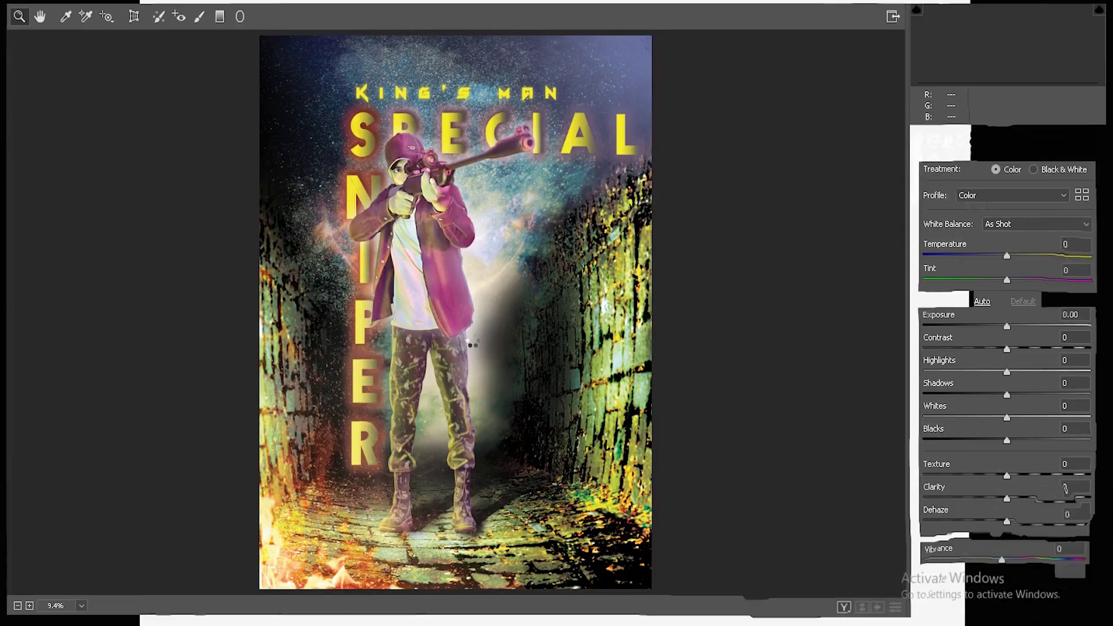
Step: In the Camera Raw filter, set Exposure +0.15, Contrast +42, Highlights -25, Shadows -21, Whites +1, Blacks -35 and Texture +38
left_click_drag(1008, 345, 965, 411)
left_click_drag(969, 433, 963, 436)
left_click_drag(968, 465, 981, 467)
left_click_drag(969, 411, 979, 411)
Step: Set Clarity to +20, Dehaze to +10 and Vibrance to +8 in the Camera Raw basic adjustments
left_click_drag(980, 489, 987, 490)
mouse_move(986, 510)
left_mouse_down()
mouse_move(965, 515)
mouse_move(1009, 508)
mouse_move(990, 513)
mouse_move(992, 497)
left_mouse_up()
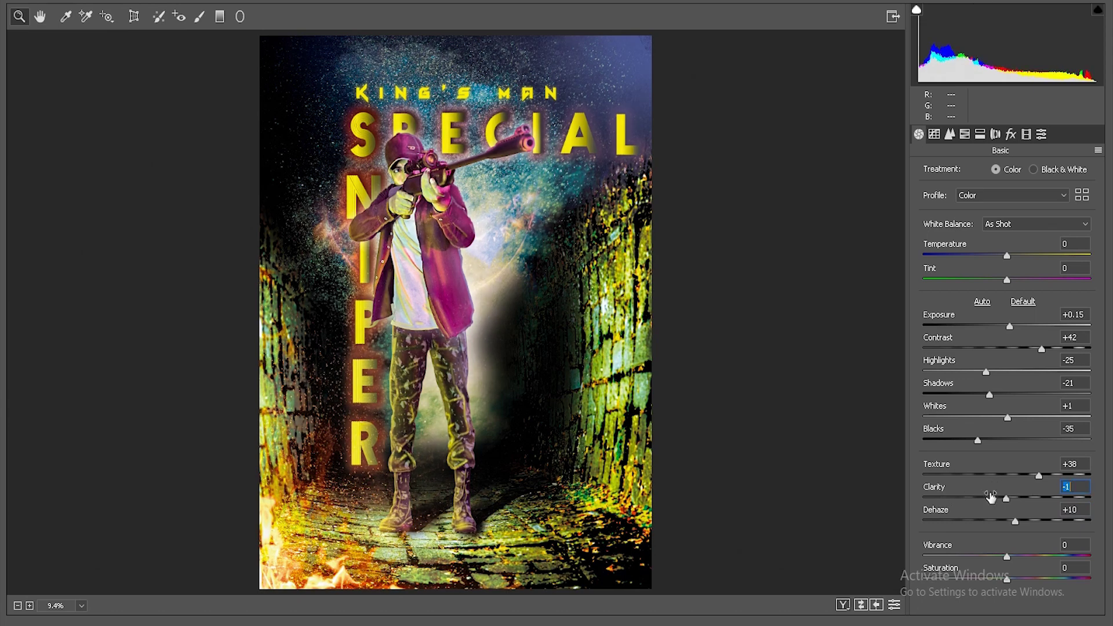
left_click_drag(990, 546, 998, 548)
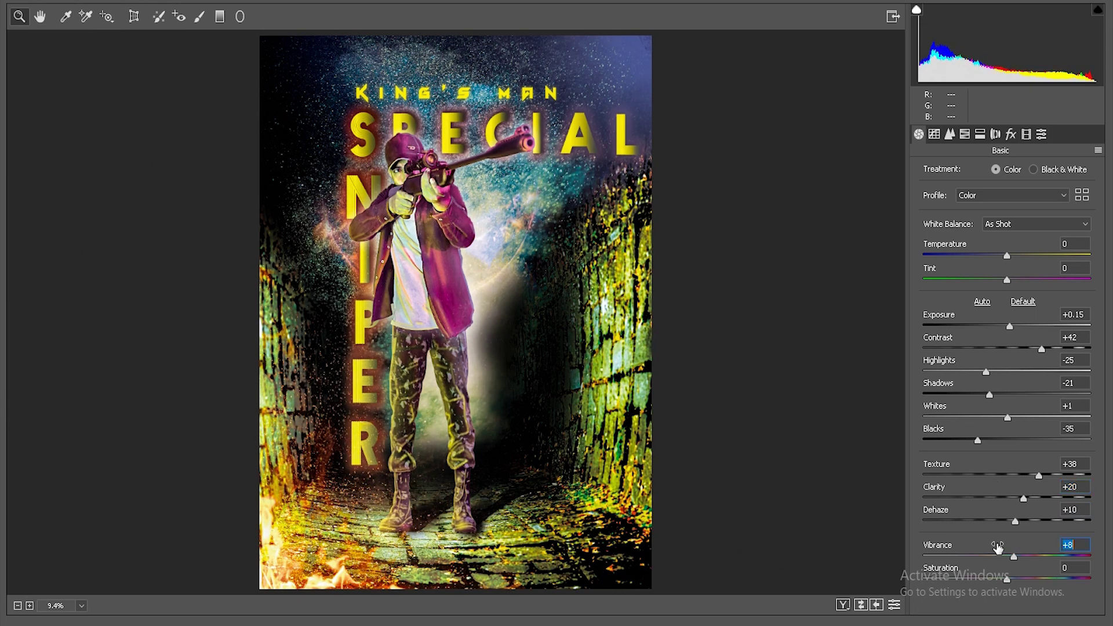
Step: Adjust the parametric tone curve with Lights +17, Darks -9 and Shadows +10
left_click(949, 134)
mouse_move(988, 404)
left_mouse_down()
mouse_move(1006, 404)
mouse_move(988, 406)
mouse_move(1004, 430)
mouse_move(1002, 404)
left_mouse_up()
left_click_drag(1006, 449, 994, 472)
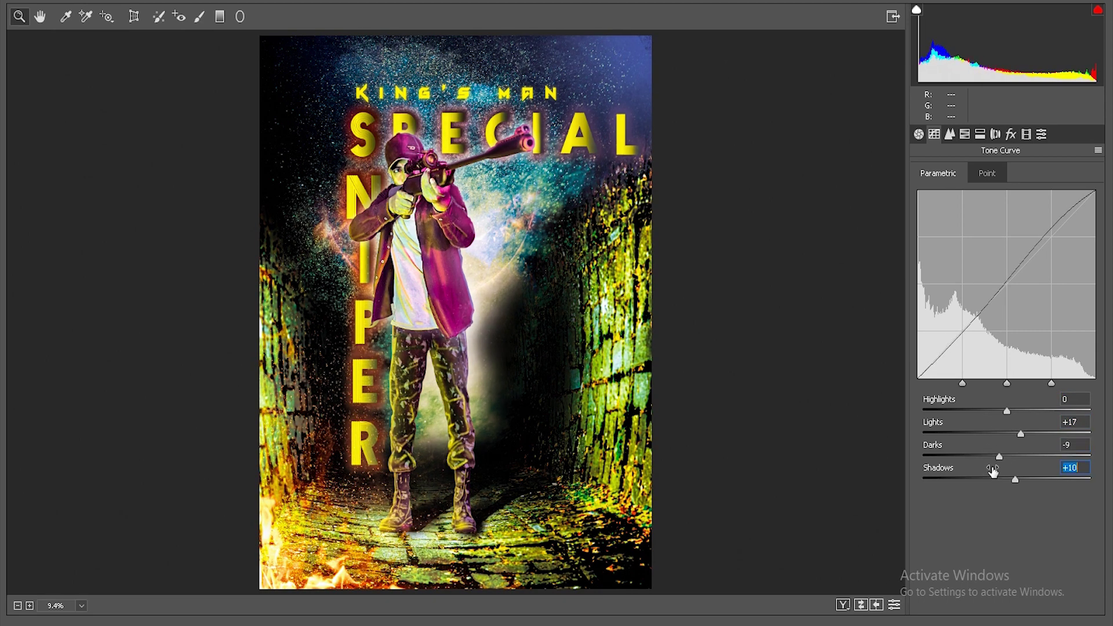
Step: Sharpen the artwork with Amount 70, Radius 0.6 and Detail 100, and add luminance noise reduction
left_click(950, 134)
left_click_drag(977, 186, 980, 233)
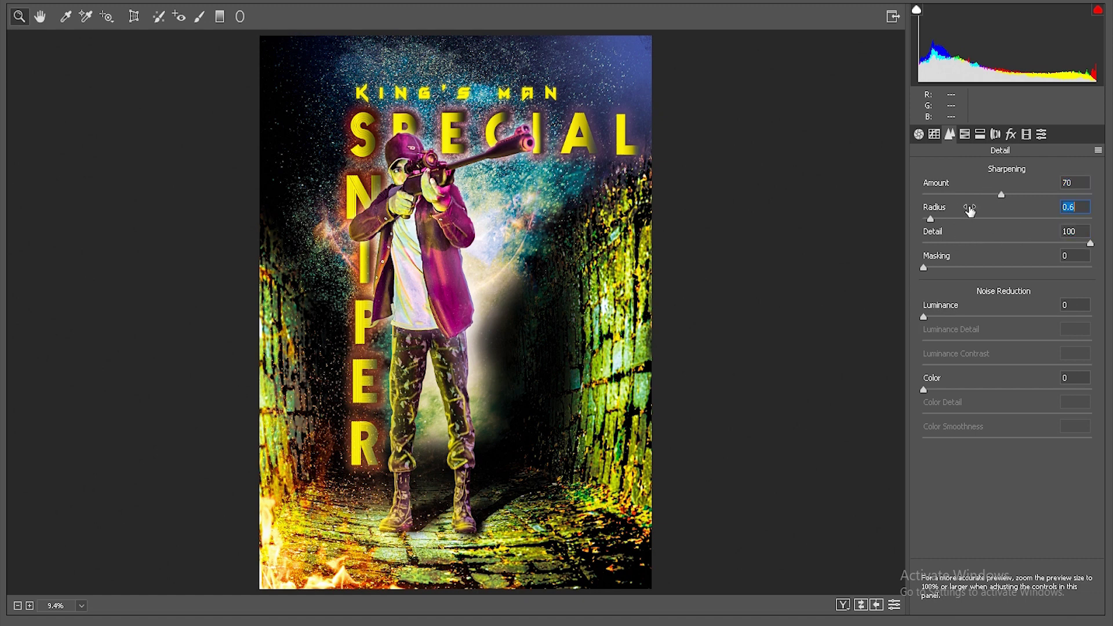
left_click_drag(952, 311, 995, 307)
Step: Shift the poster's hues in the HSL adjustments, working through the color ranges from reds to magentas
left_click(966, 134)
left_click_drag(992, 222, 1038, 226)
mouse_move(1016, 246)
left_mouse_down()
mouse_move(999, 250)
mouse_move(1021, 251)
left_mouse_up()
left_click_drag(1001, 268, 1008, 273)
mouse_move(1007, 296)
left_mouse_down()
mouse_move(966, 297)
mouse_move(994, 297)
left_mouse_up()
left_click_drag(1011, 320, 979, 369)
left_click_drag(1018, 387, 985, 389)
Step: Set the HSL saturation to Reds -8, Oranges +35, Yellows +13, Greens -12, Aquas -8, Blues +41 and Magentas +23
left_click(975, 174)
left_click_drag(1073, 388, 1026, 396)
mouse_move(1007, 226)
left_mouse_down()
mouse_move(977, 223)
mouse_move(1001, 227)
left_mouse_up()
left_click_drag(1007, 251, 1021, 341)
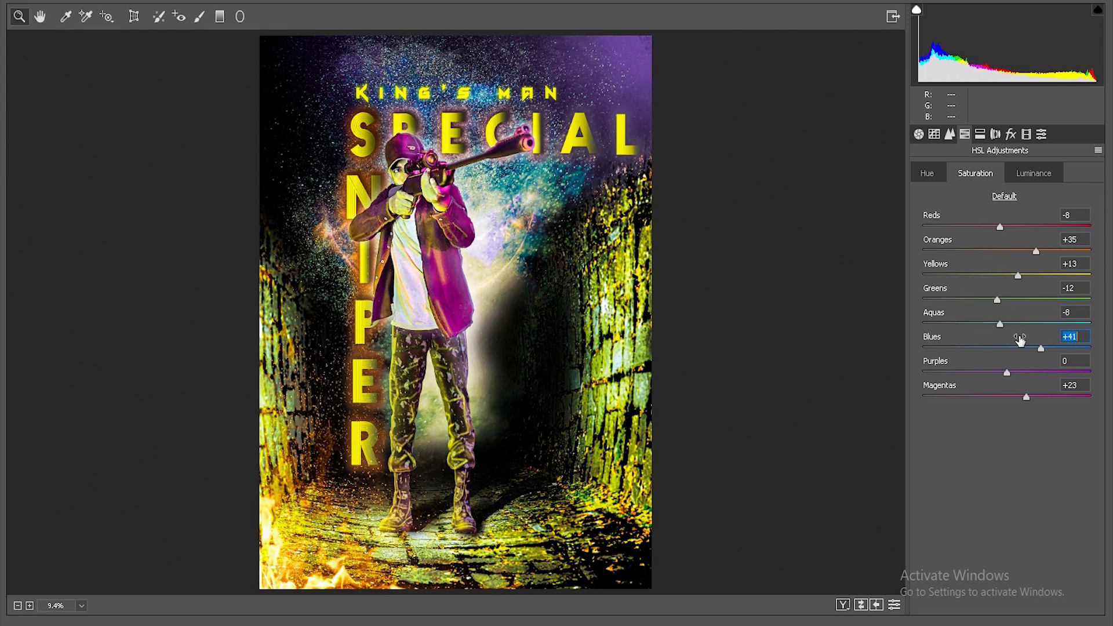
Step: Set HSL luminance to Reds +1, Yellows -10, Greens -21, Aquas +16, Blues +36, Purples +22 and Magentas +30, and apply the Camera Raw filter
left_click(1034, 173)
left_click_drag(1007, 226, 1009, 225)
mouse_move(989, 264)
left_mouse_down()
mouse_move(976, 263)
mouse_move(1018, 260)
mouse_move(973, 265)
left_mouse_up()
left_click_drag(991, 291, 979, 293)
mouse_move(1001, 318)
left_mouse_down()
mouse_move(979, 322)
mouse_move(1021, 318)
mouse_move(1011, 318)
left_mouse_up()
left_click_drag(1003, 342, 1037, 348)
left_click_drag(1007, 371, 1047, 392)
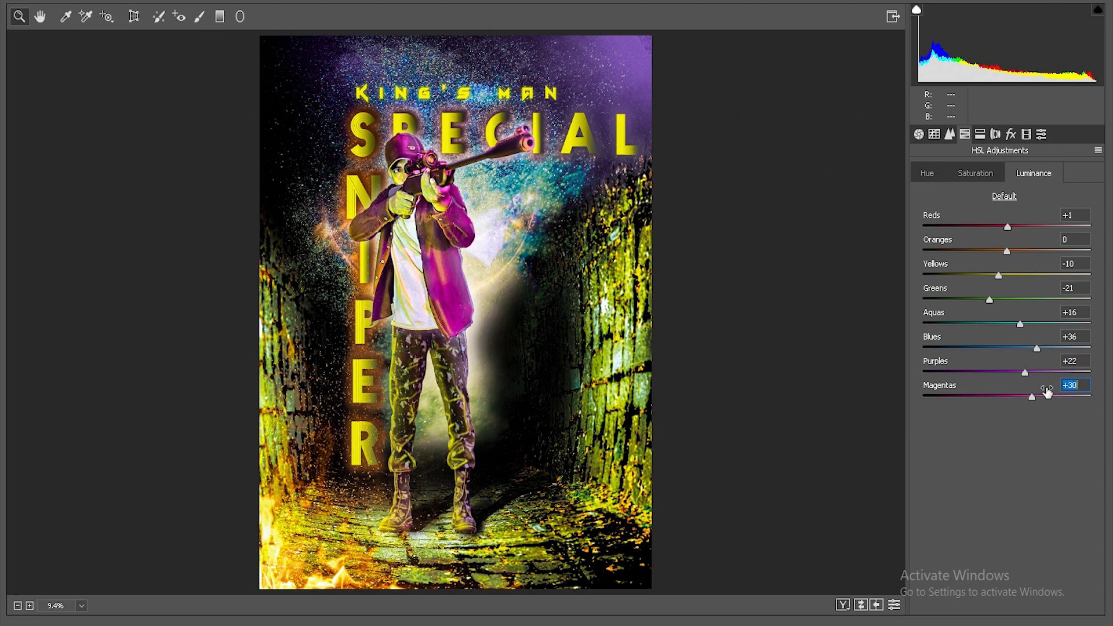
key("Return")
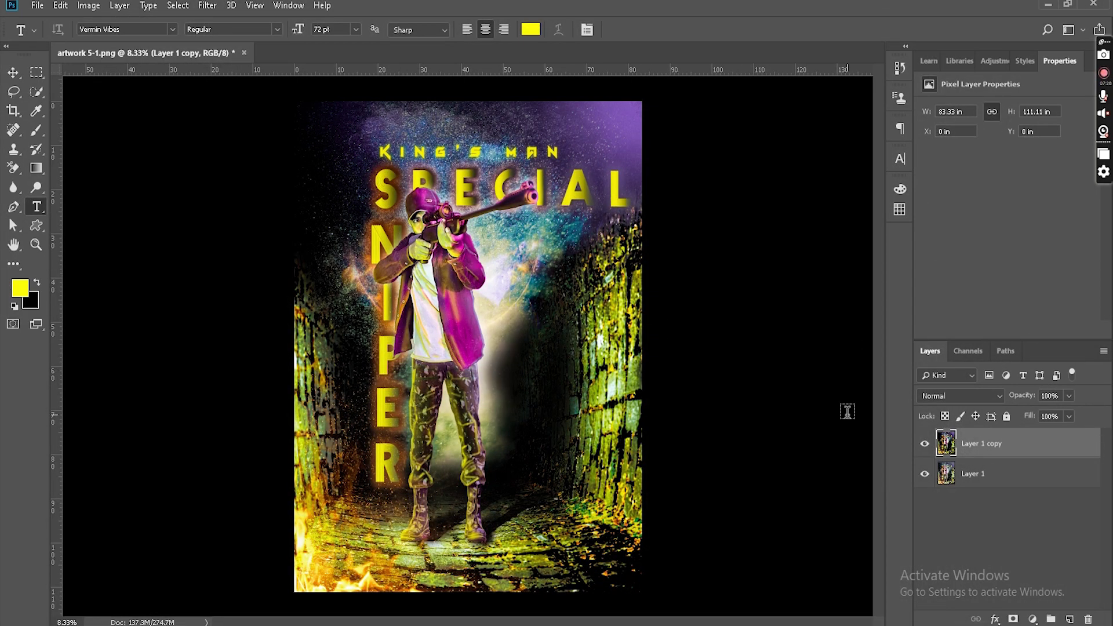
left_click(39, 6)
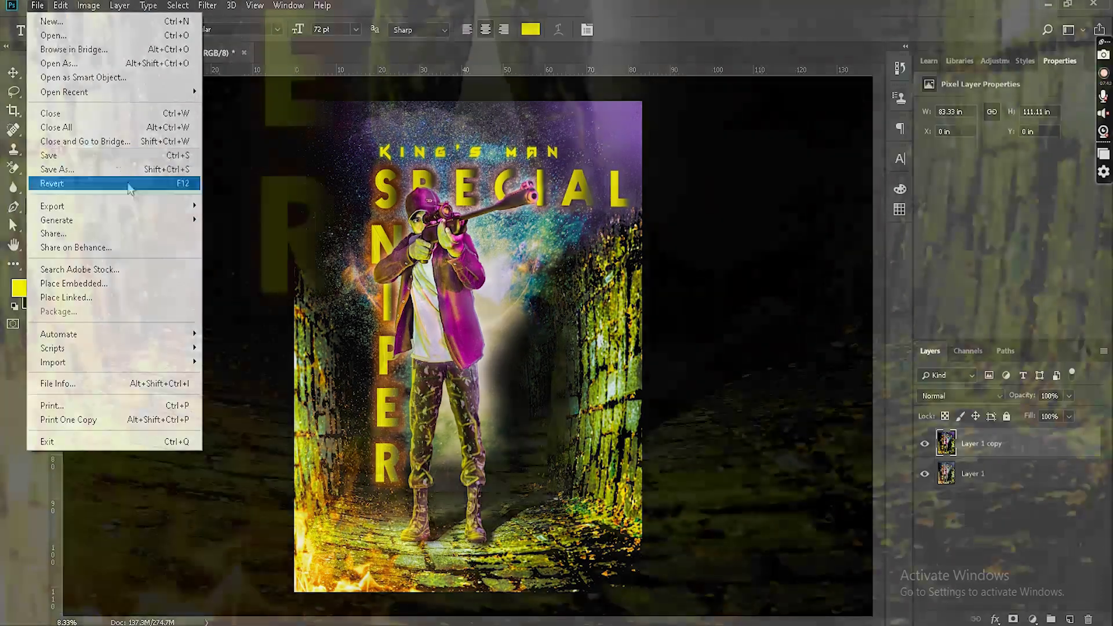